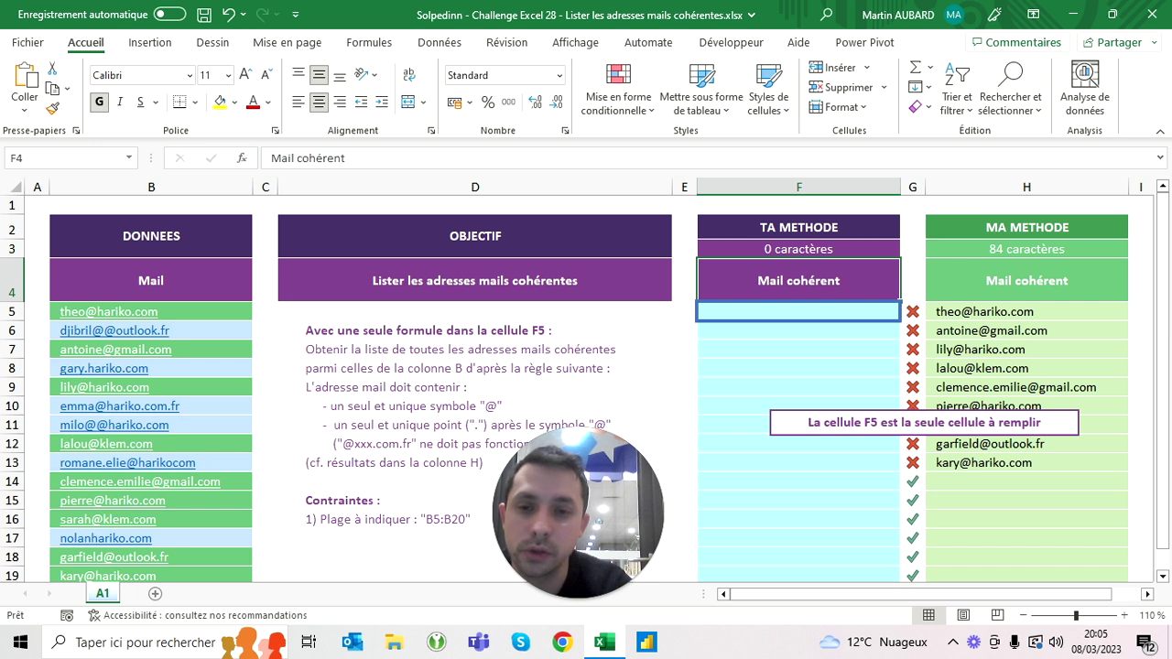
Enter =LET(t;B5:B20;t) in F5 so the addresses from B5:B20 spill down column F.
{"action": "left_click", "coordinate": [502, 452]}
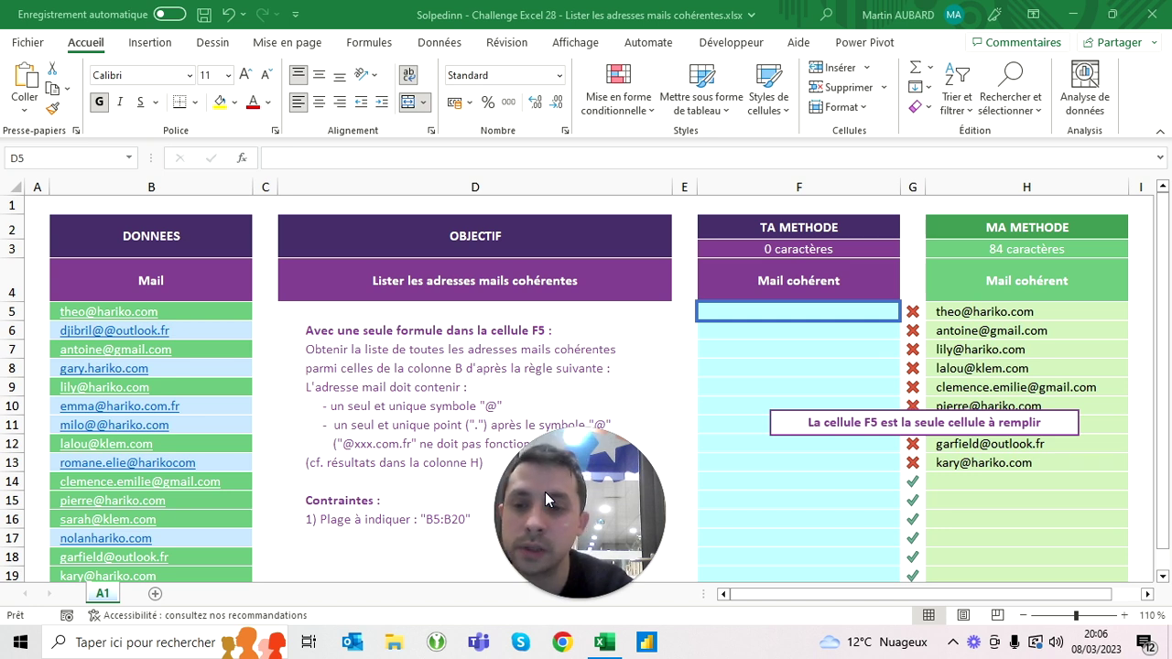
{"action": "left_click", "coordinate": [296, 367]}
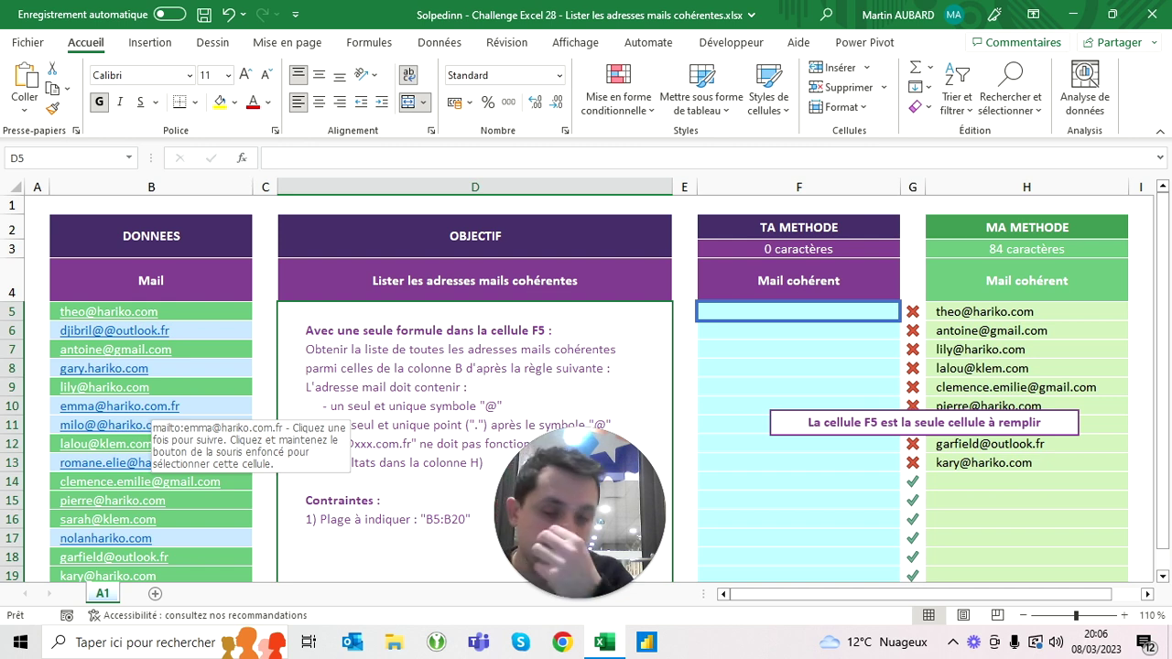
{"action": "left_click", "coordinate": [798, 280]}
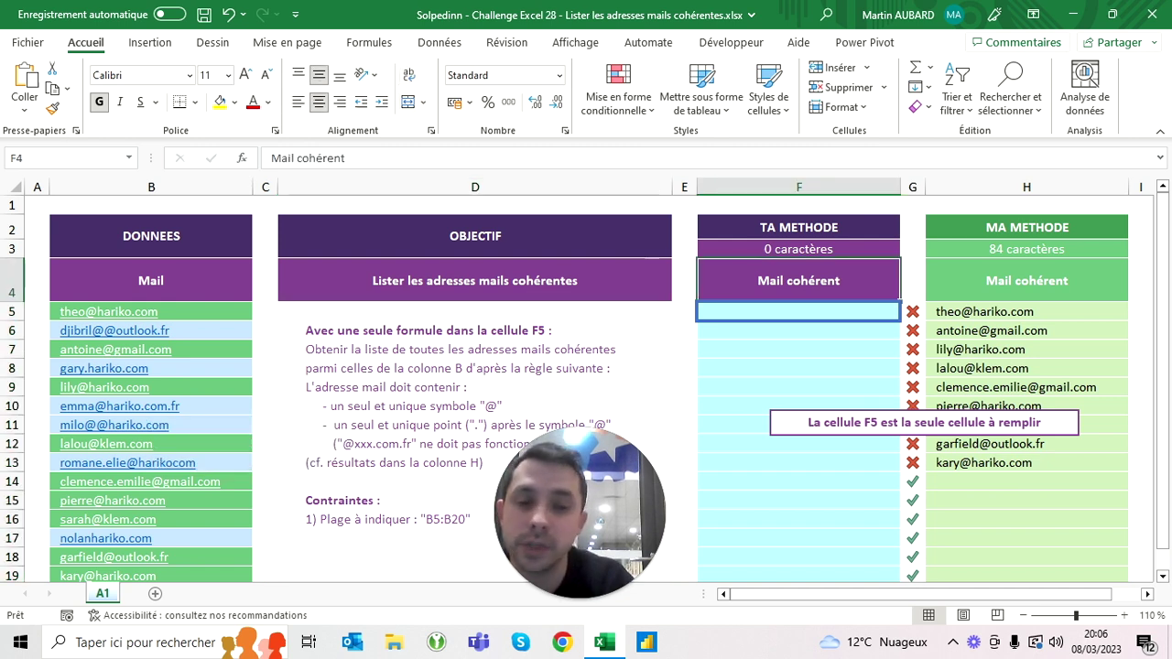
{"action": "left_click", "coordinate": [799, 311]}
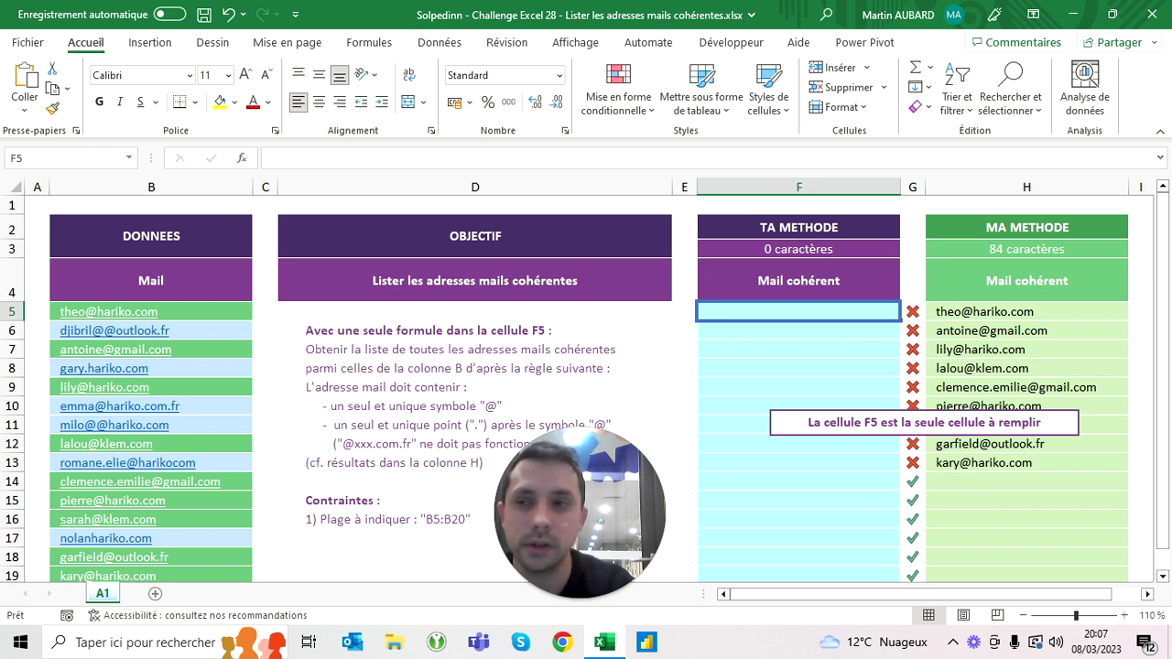
{"action": "key", "text": "Up"}
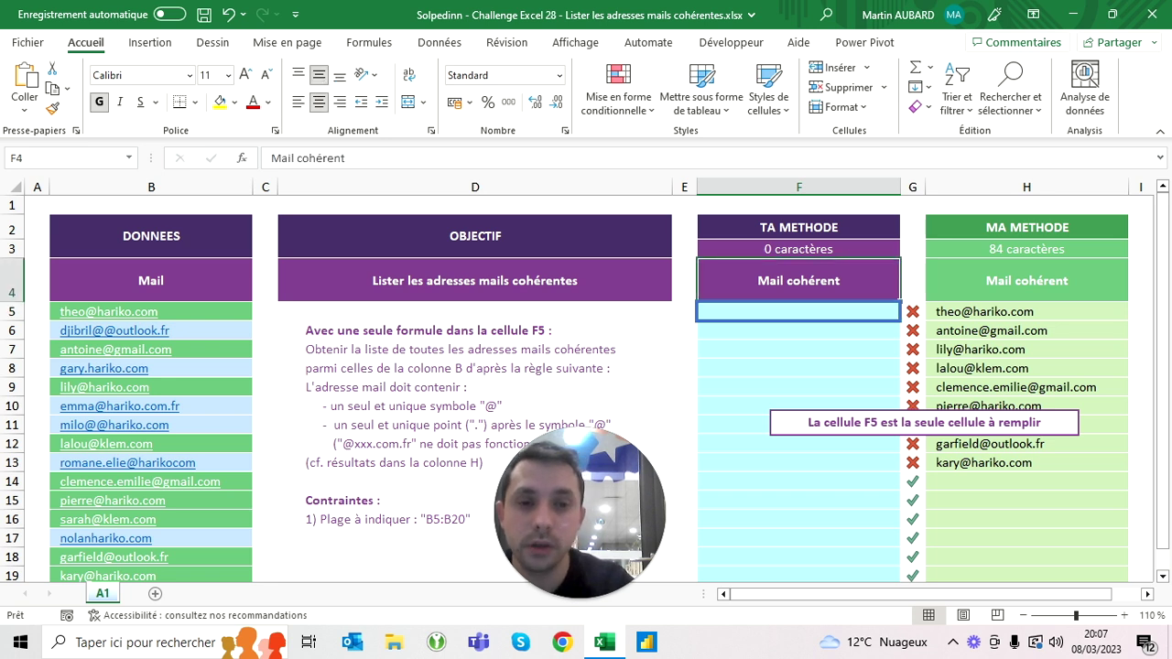
{"action": "key", "text": "Down"}
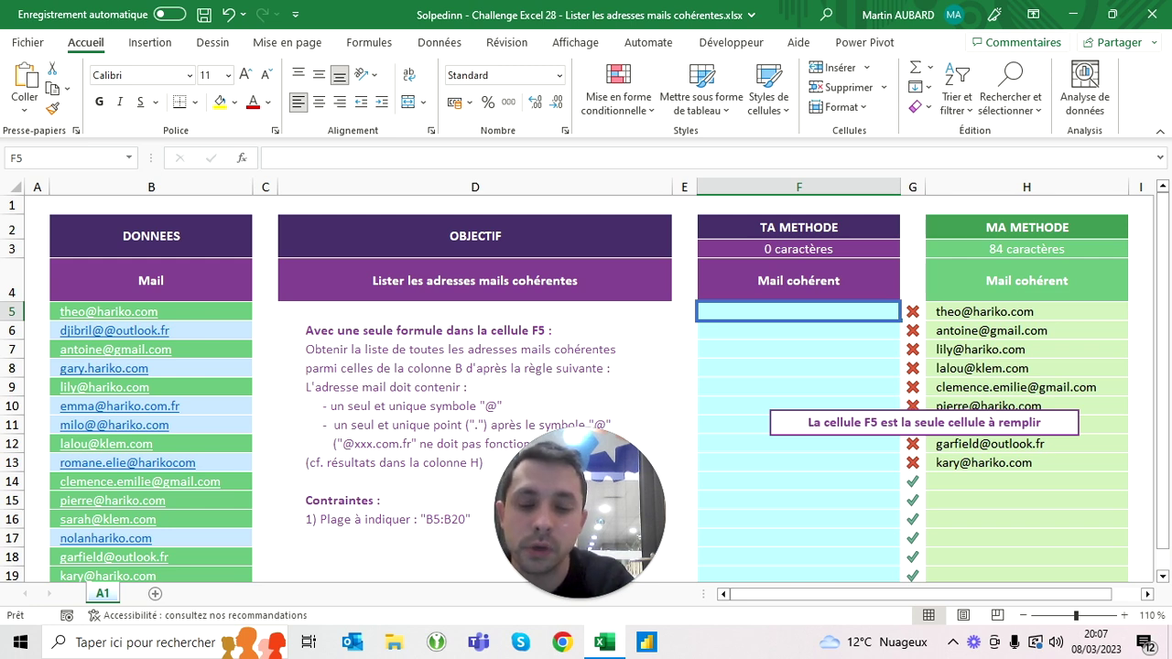
{"action": "type", "text": "="}
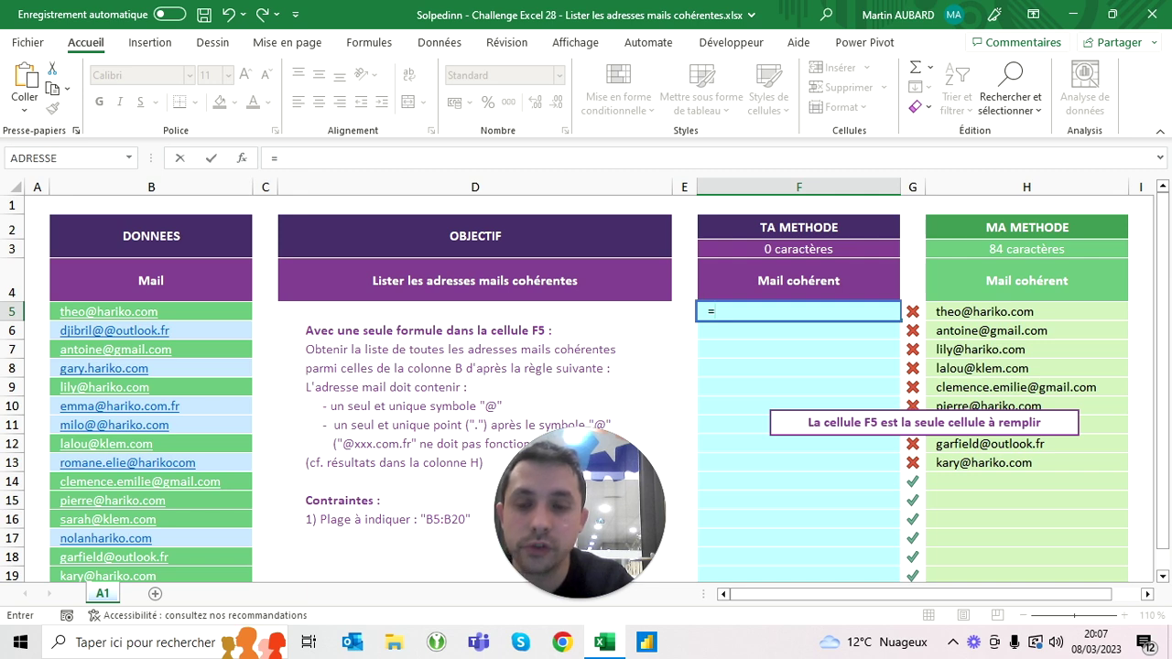
{"action": "key", "text": "Escape"}
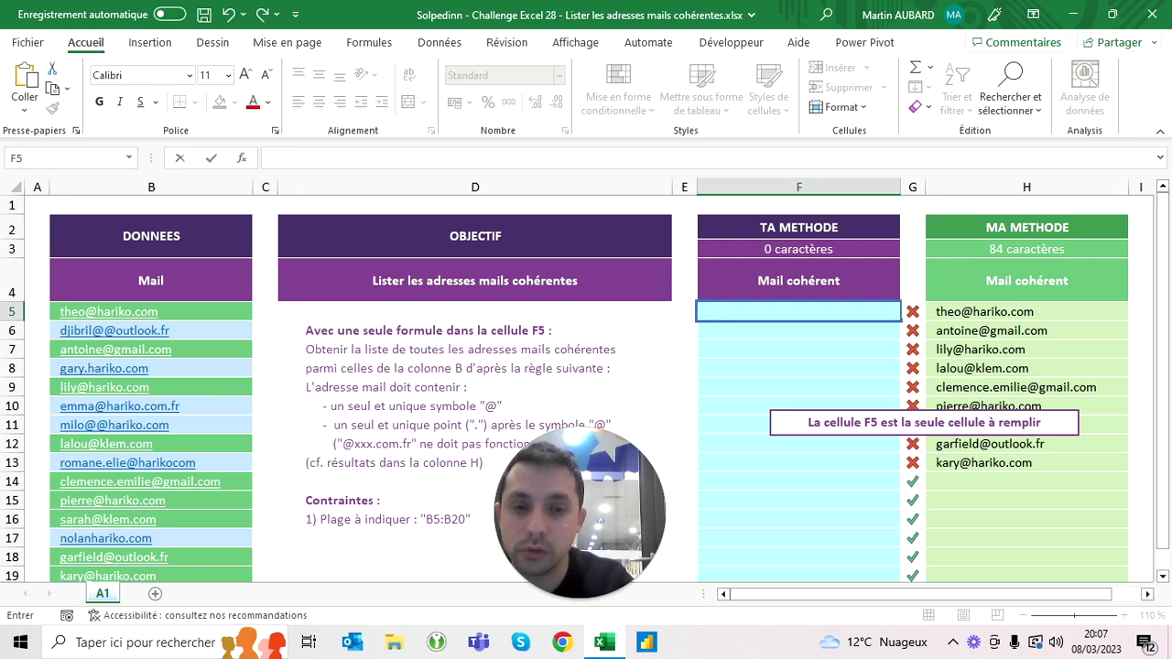
{"action": "type", "text": "=let(t"}
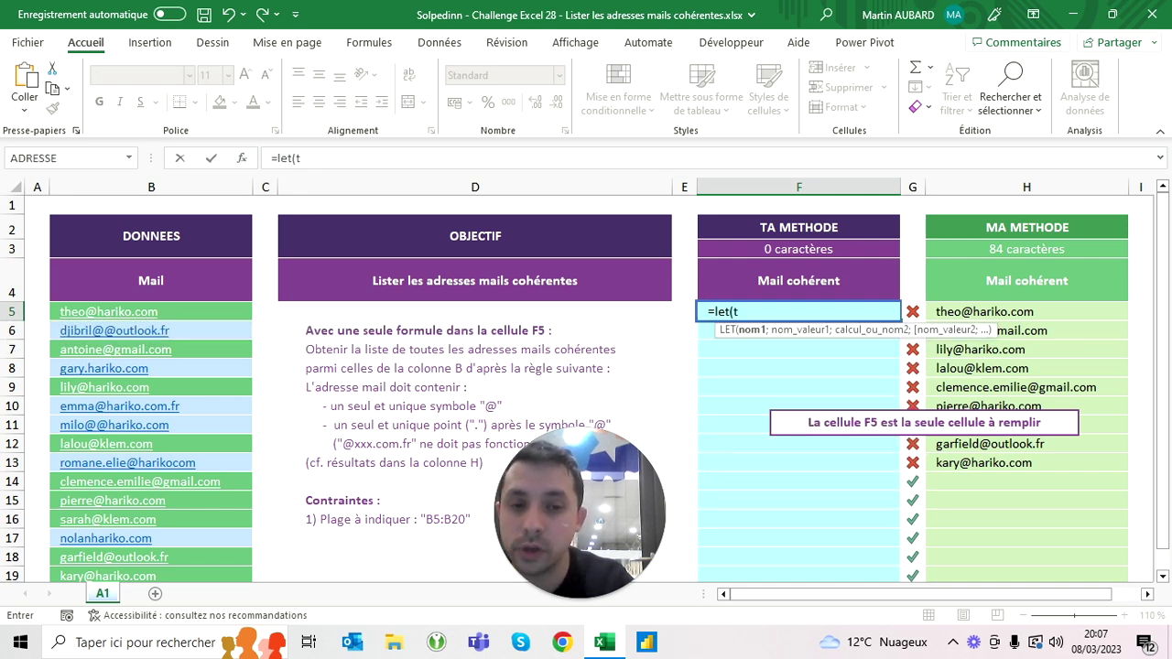
{"action": "type", "text": ";"}
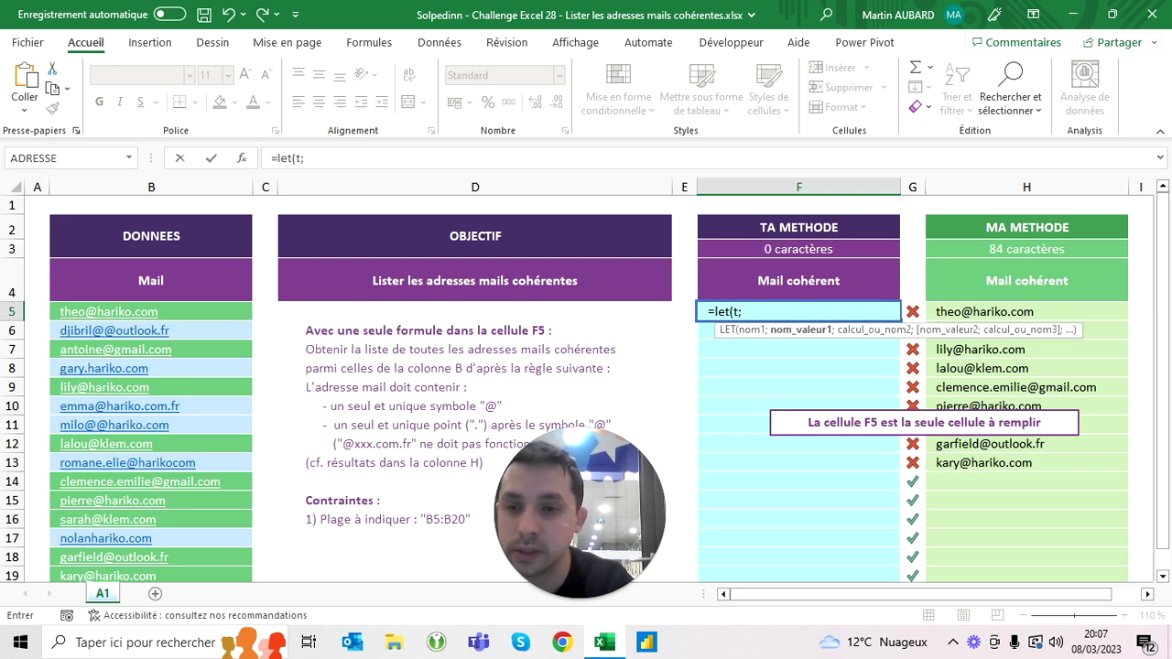
{"action": "left_click_drag", "start_coordinate": [151, 312], "coordinate": [151, 551]}
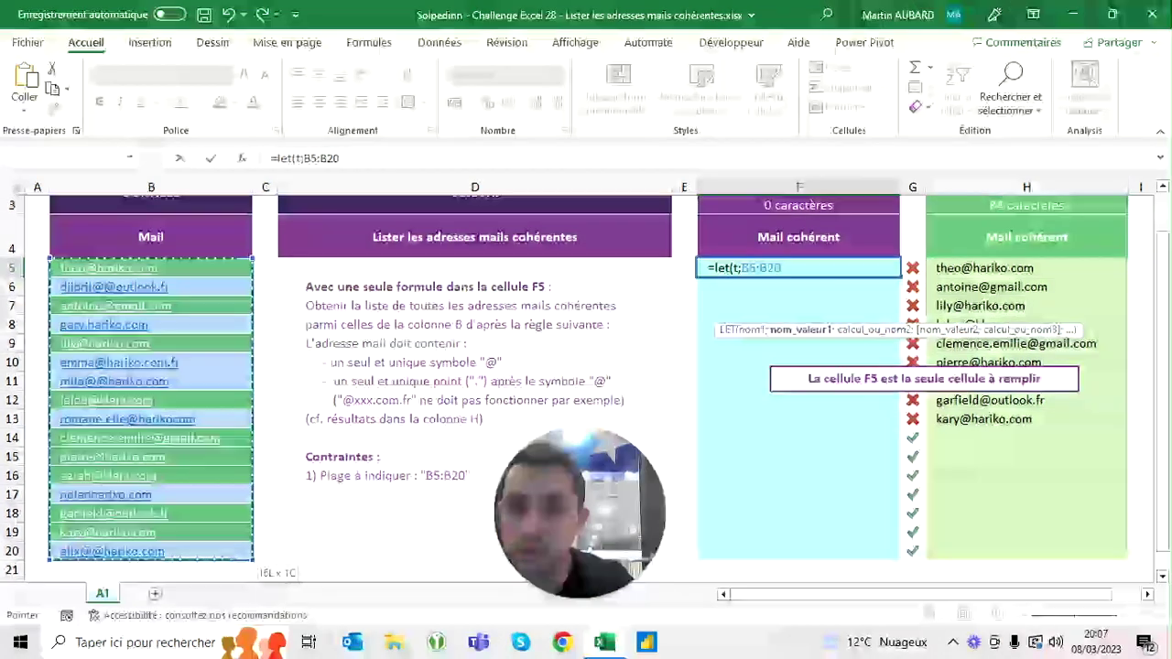
{"action": "type", "text": ";t)"}
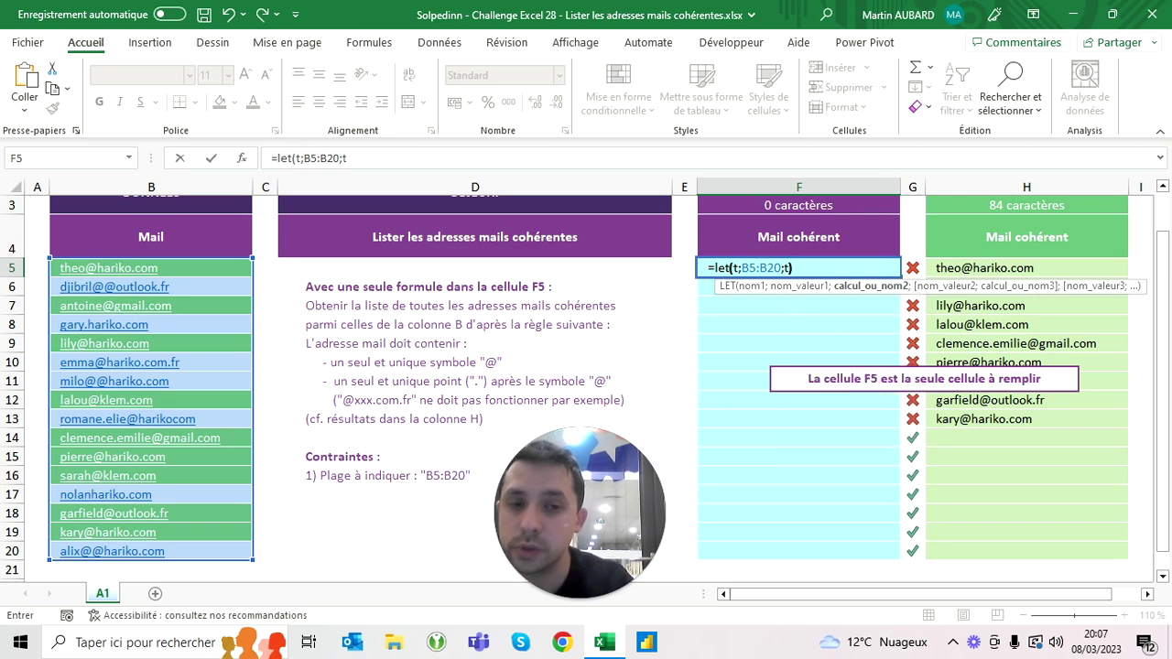
{"action": "key", "text": "Return"}
Change the LET result to GAUCHE(t;3) so F5 spills each address's first three letters.
{"action": "key", "text": "Up"}
{"action": "key", "text": "Up"}
{"action": "key", "text": "Up"}
{"action": "key", "text": "Up"}
{"action": "key", "text": "Up"}
{"action": "key", "text": "Down"}
{"action": "key", "text": "Down"}
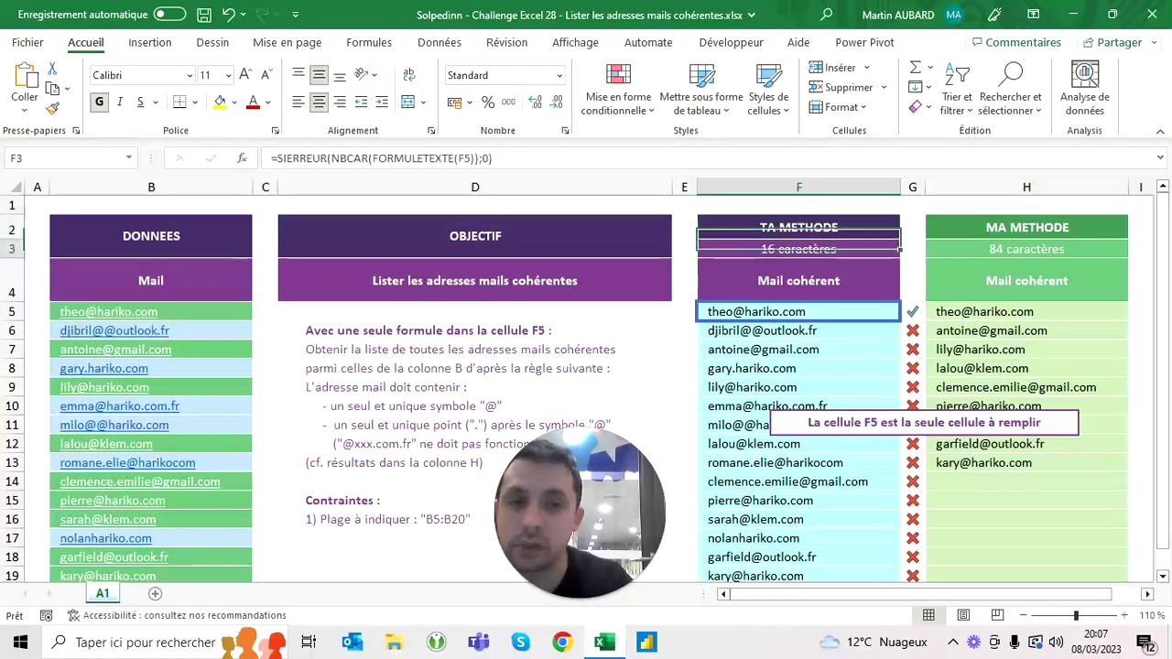
{"action": "key", "text": "Down"}
{"action": "key", "text": "Down"}
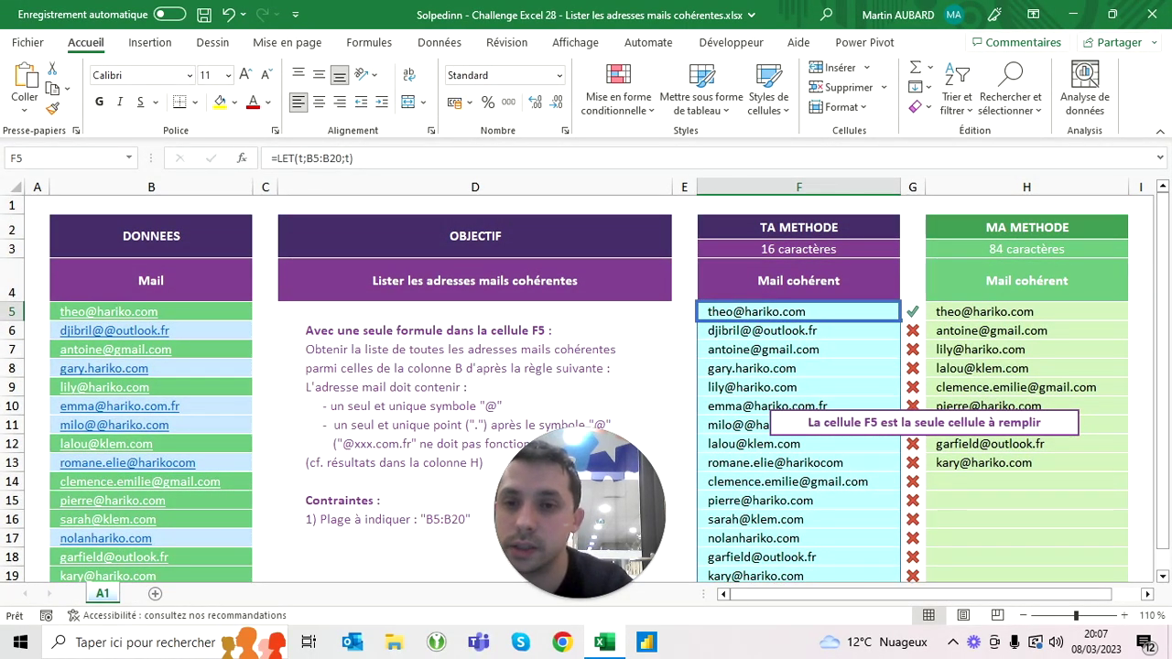
{"action": "left_click", "coordinate": [297, 157]}
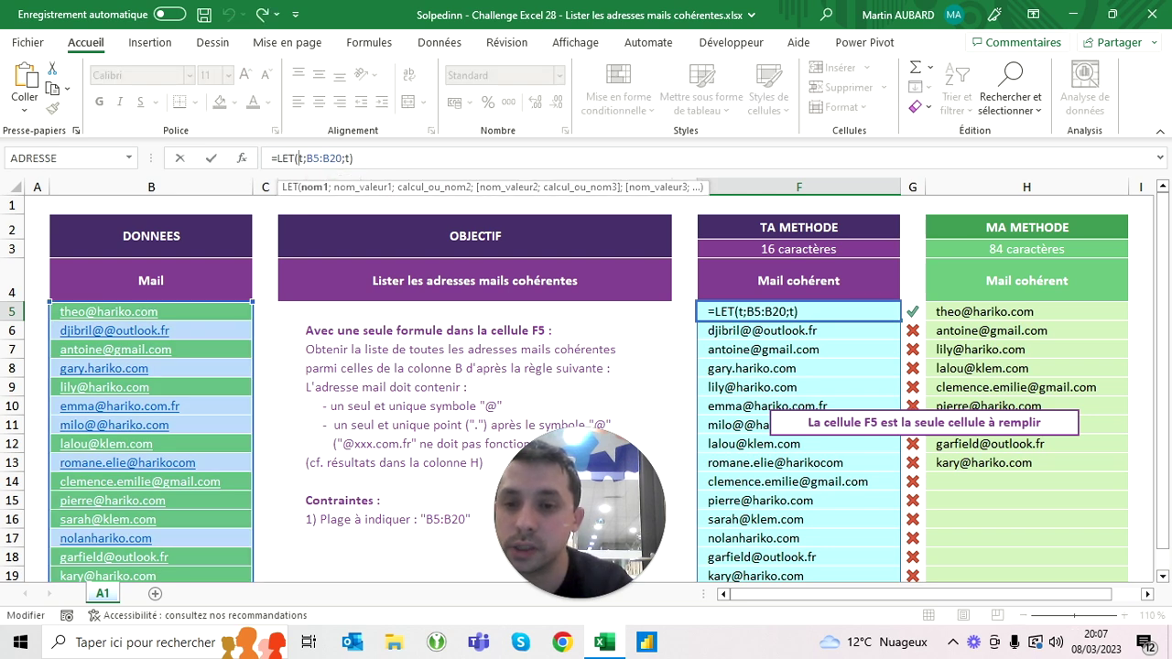
{"action": "left_click", "coordinate": [349, 158]}
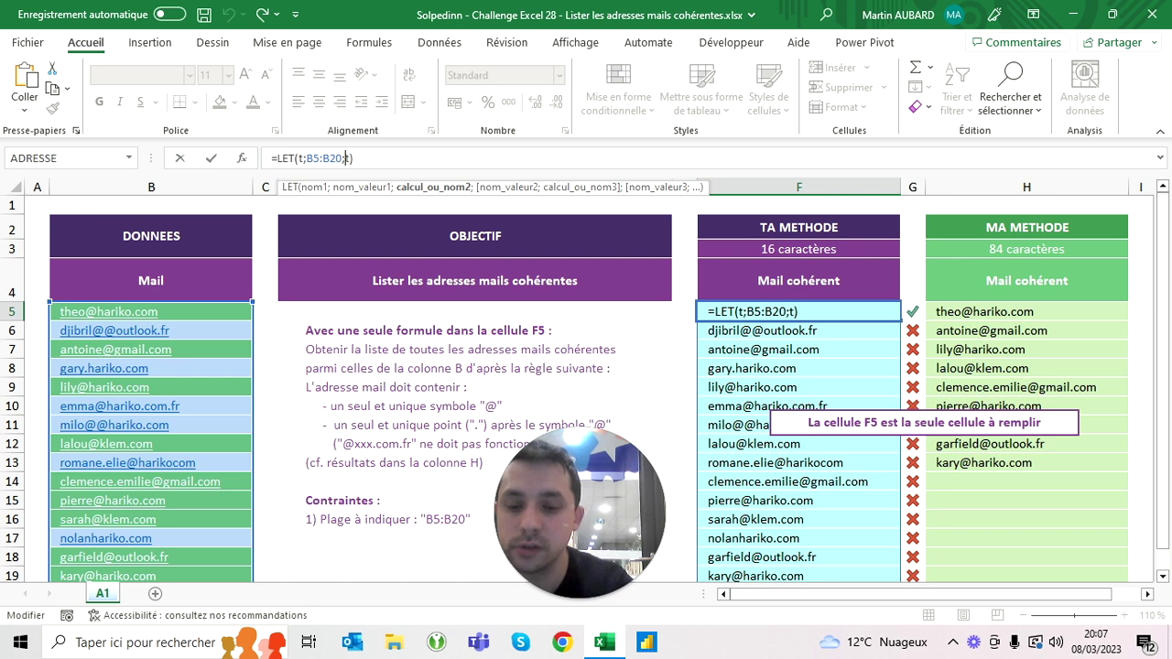
{"action": "type", "text": "gauche("}
{"action": "key", "text": "Right"}
{"action": "type", "text": ";"}
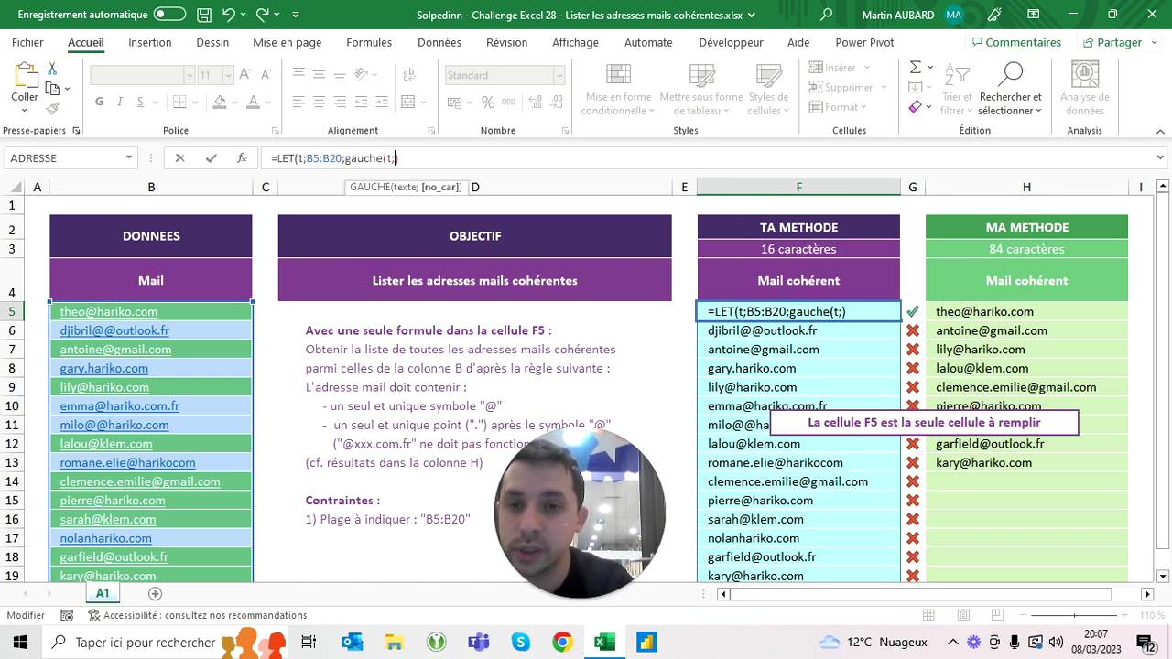
{"action": "type", "text": "3)"}
{"action": "key", "text": "Return"}
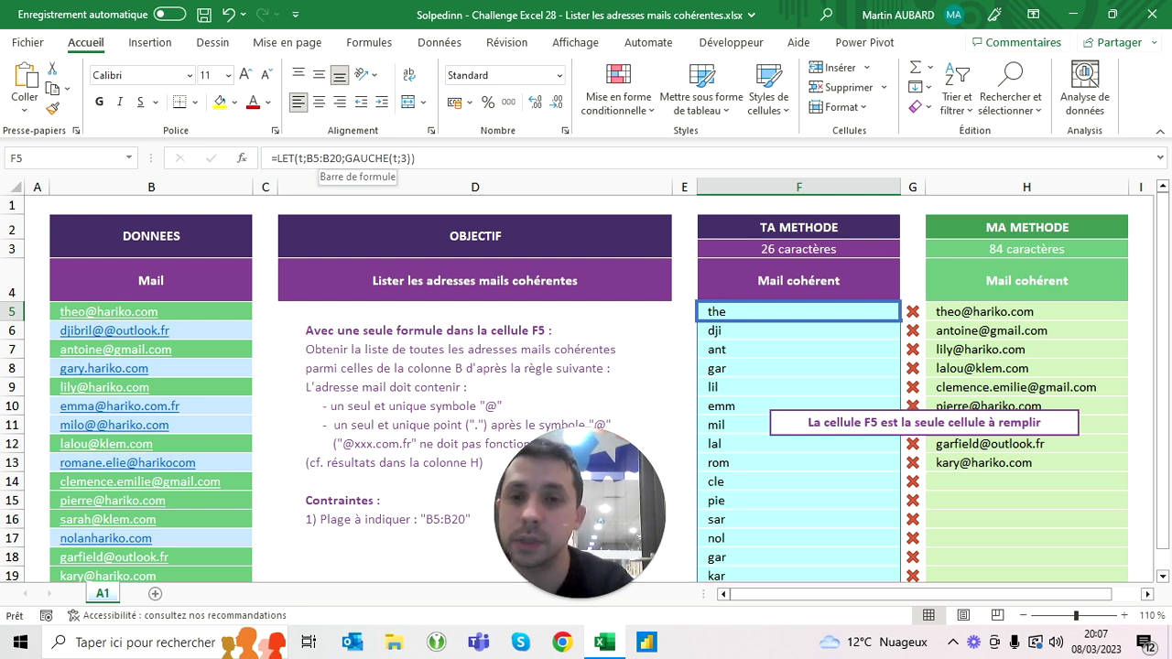
Replace GAUCHE(t;3) with CHERCHE("@";t) so F5 spills each address's @ position.
{"action": "key", "text": "F2"}
{"action": "key", "text": "Left"}
{"action": "key", "text": "BackSpace"}
{"action": "key", "text": "BackSpace"}
{"action": "key", "text": "BackSpace"}
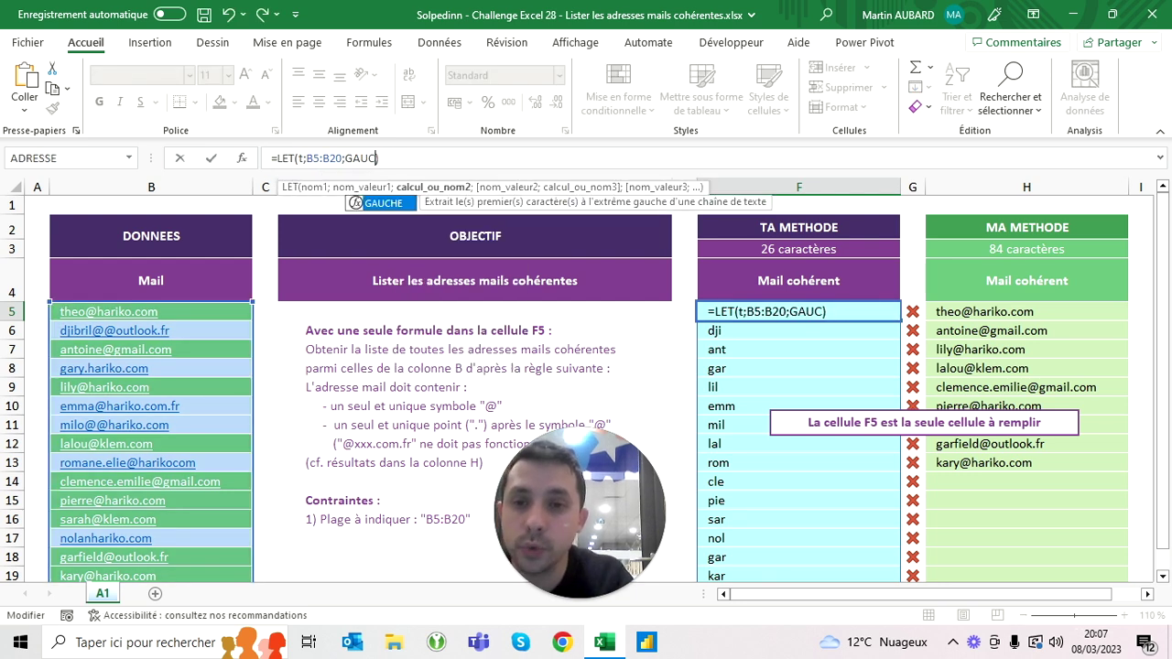
{"action": "key", "text": "BackSpace"}
{"action": "key", "text": "BackSpace"}
{"action": "key", "text": "BackSpace"}
{"action": "key", "text": "BackSpace"}
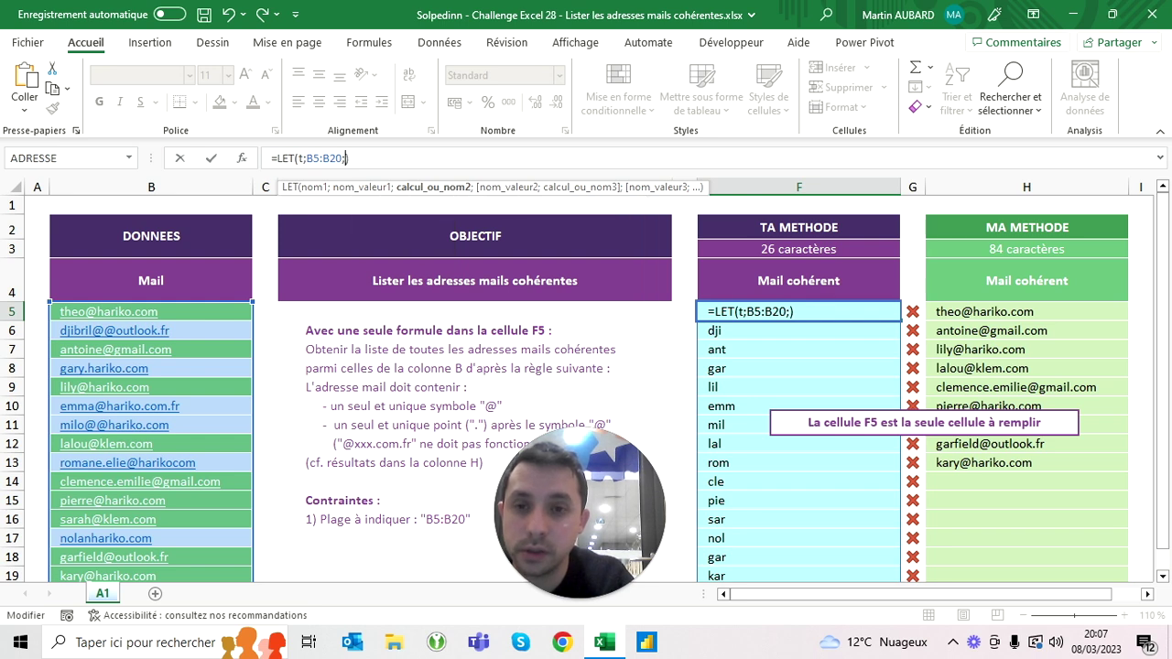
{"action": "type", "text": "cherche(\""}
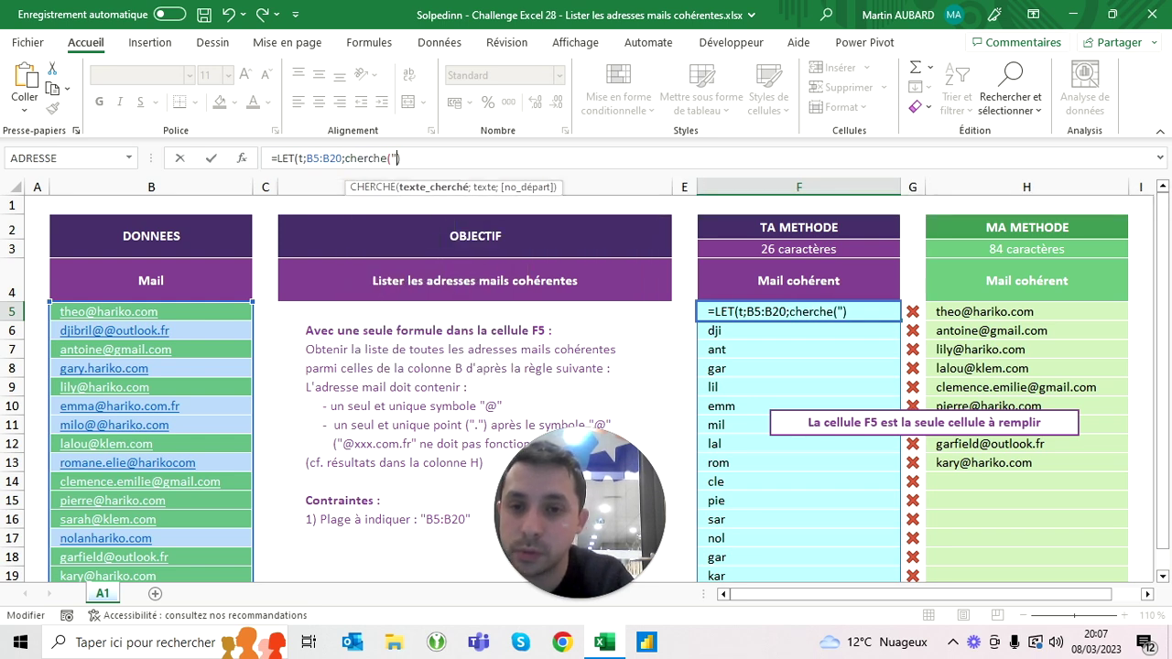
{"action": "type", "text": "@\";"}
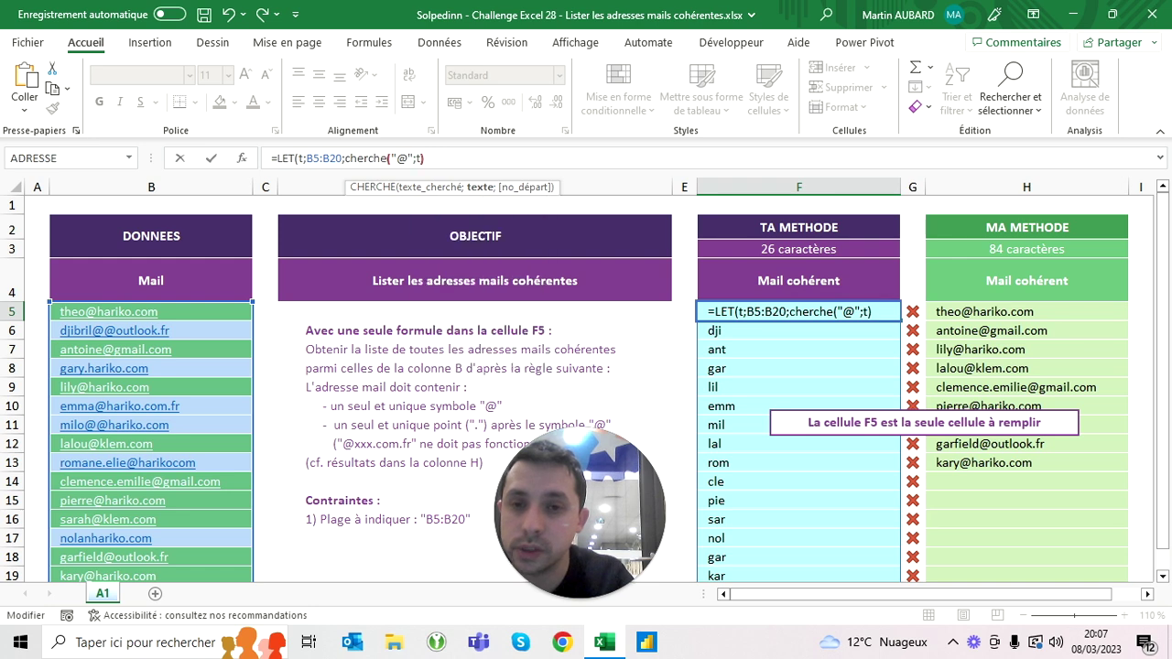
{"action": "type", "text": "t)"}
{"action": "key", "text": "ctrl+Return"}
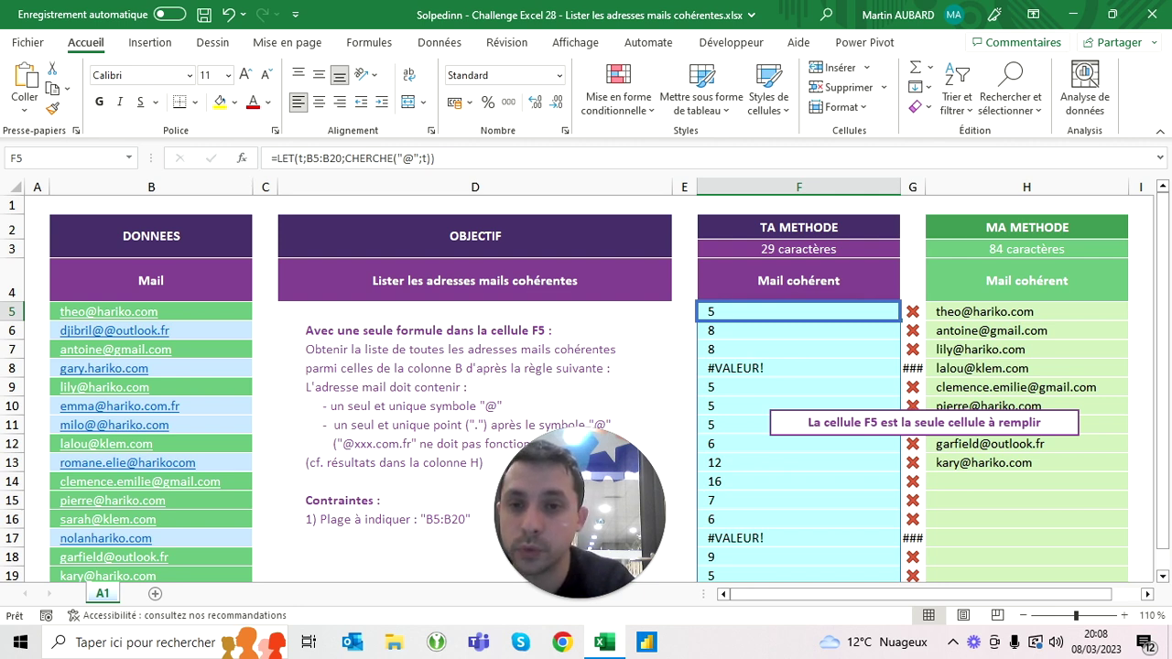
Wrap the CHERCHE test in ESTNUM( ) inside the F5 formula.
{"action": "key", "text": "F2"}
{"action": "type", "text": "est"}
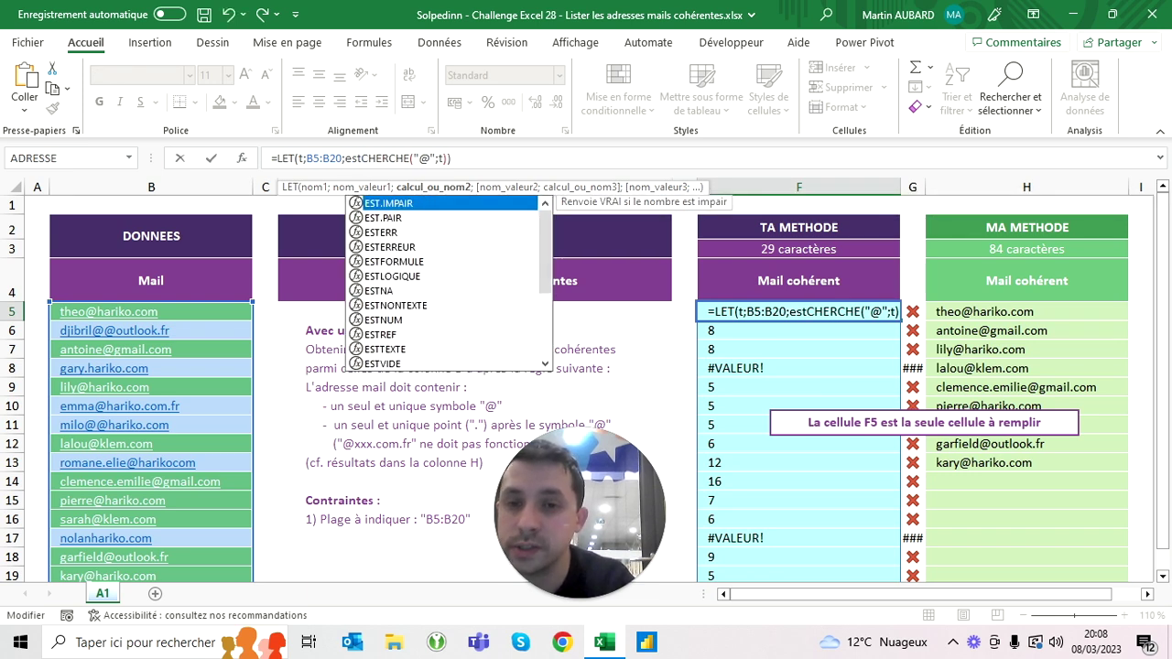
{"action": "type", "text": "num("}
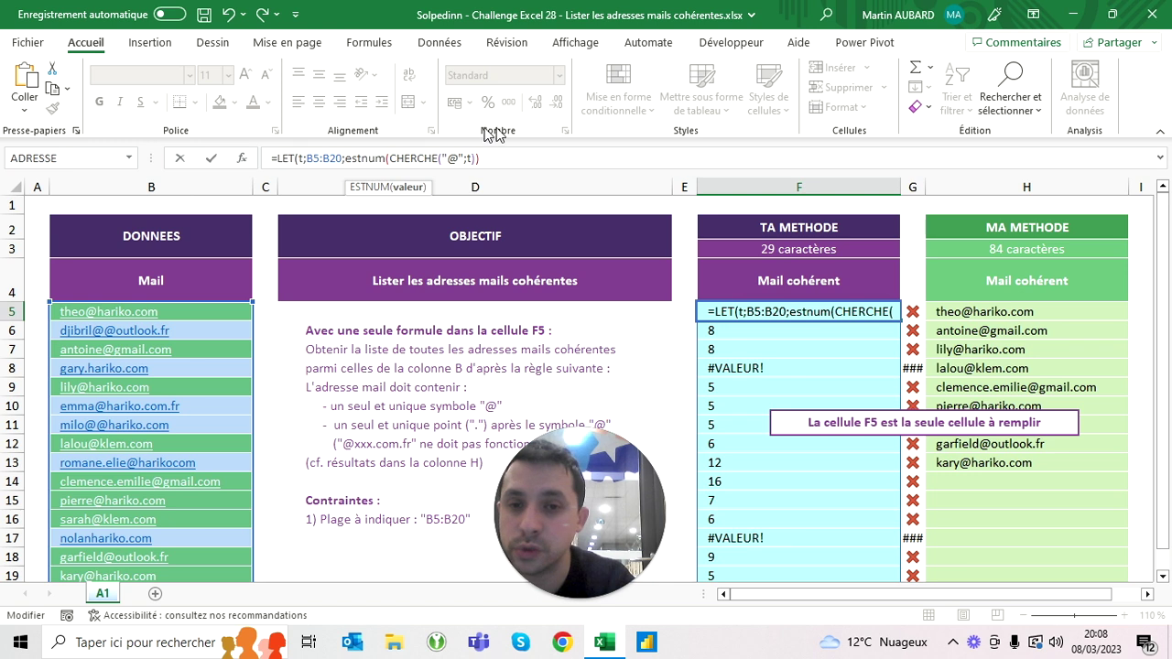
{"action": "left_click", "coordinate": [482, 158]}
{"action": "type", "text": ")"}
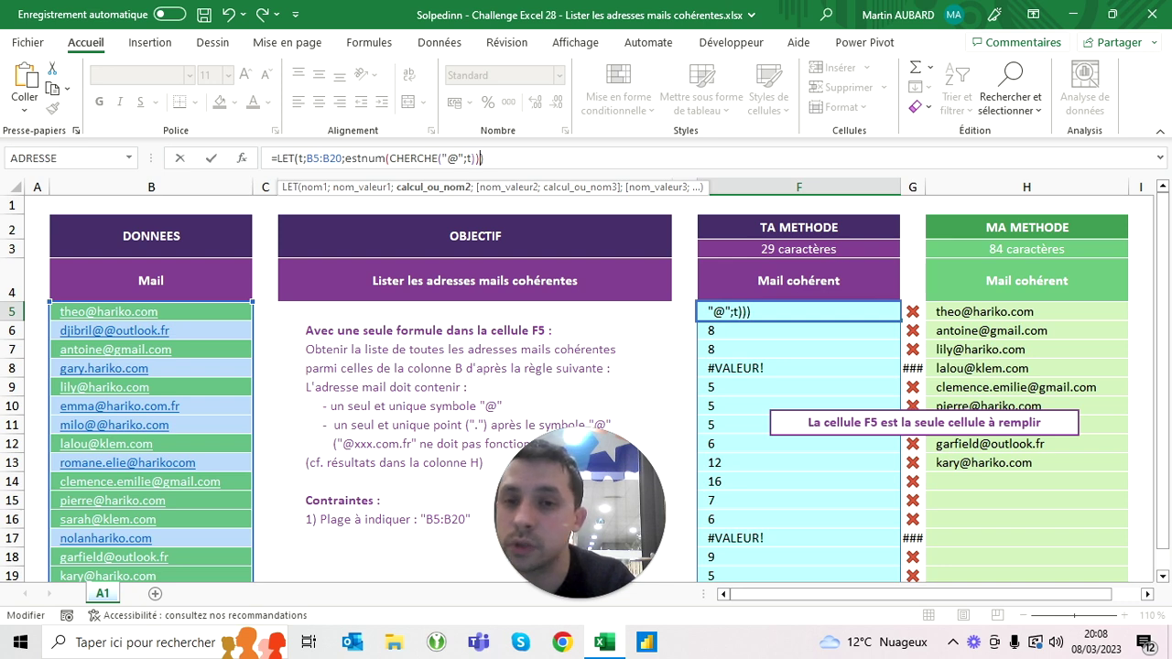
Commit the ESTNUM formula and check the FAUX result in F8.
{"action": "key", "text": "Return"}
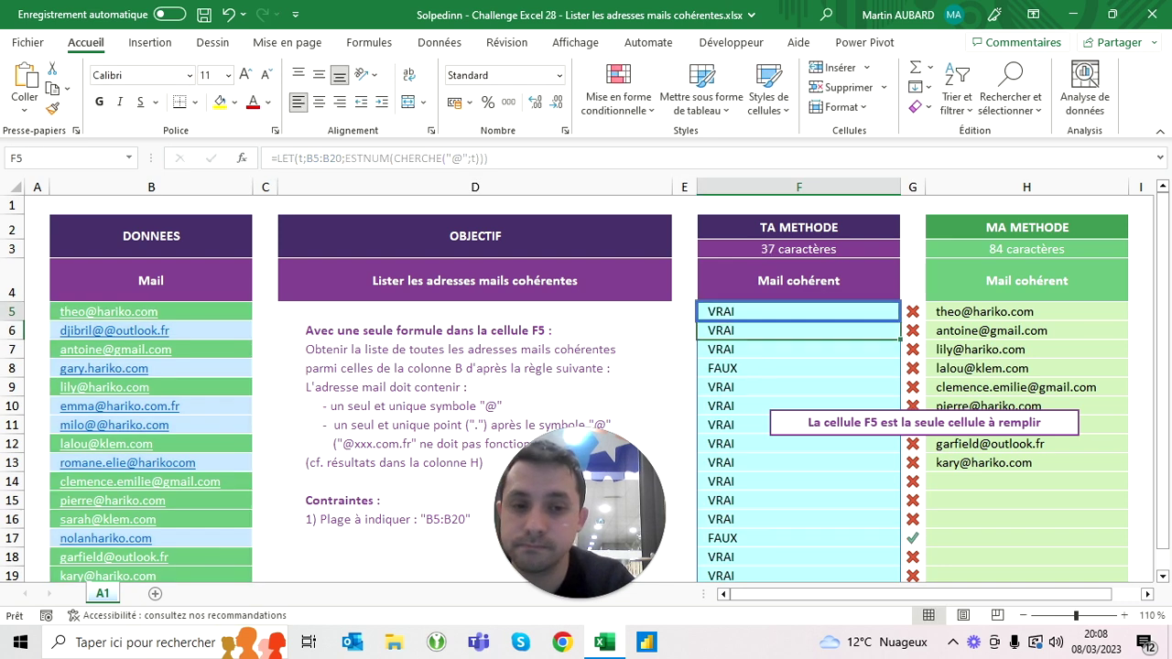
{"action": "key", "text": "Down"}
{"action": "key", "text": "Up"}
{"action": "key", "text": "Up"}
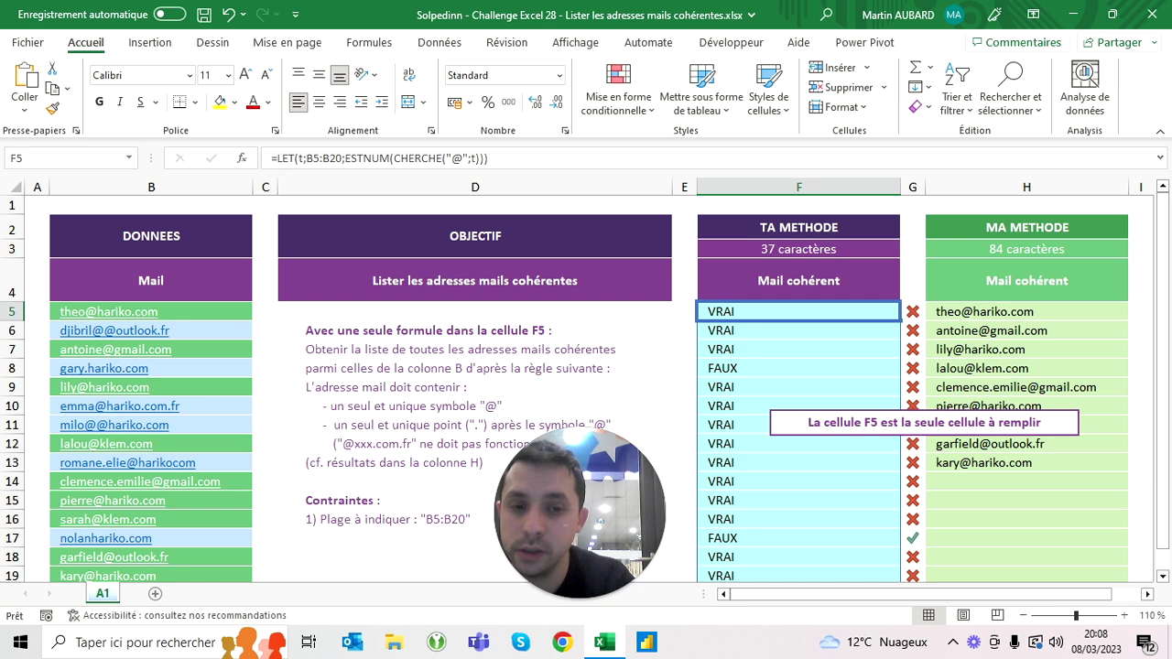
{"action": "key", "text": "Down"}
{"action": "key", "text": "Down"}
{"action": "key", "text": "Down"}
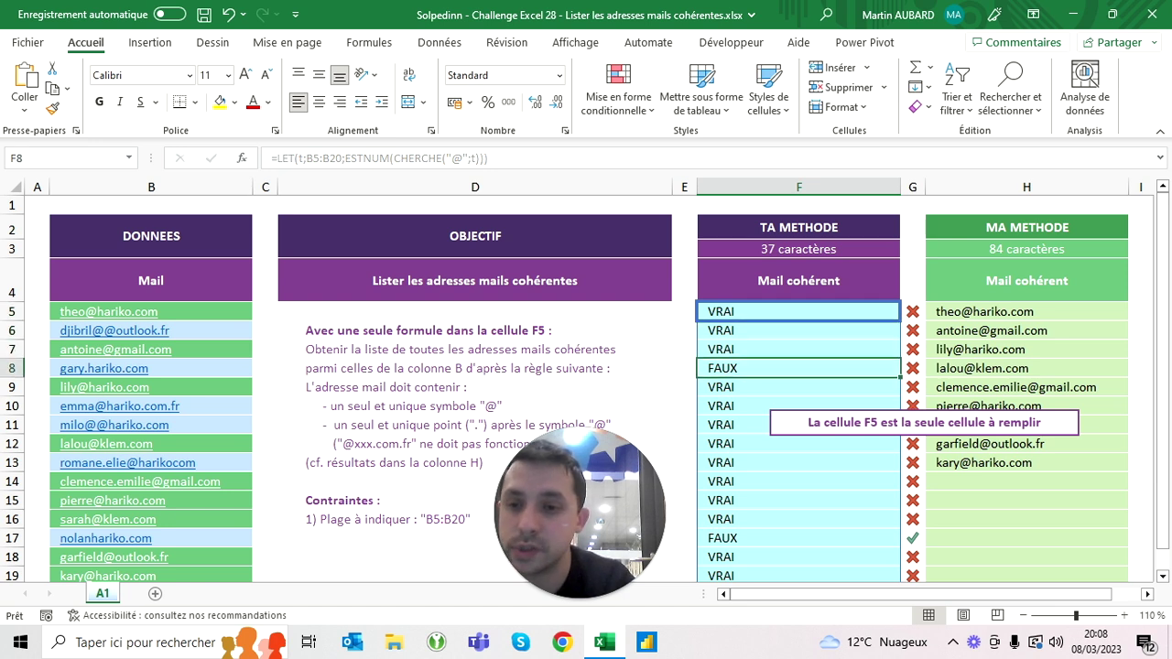
{"action": "left_click", "coordinate": [798, 280]}
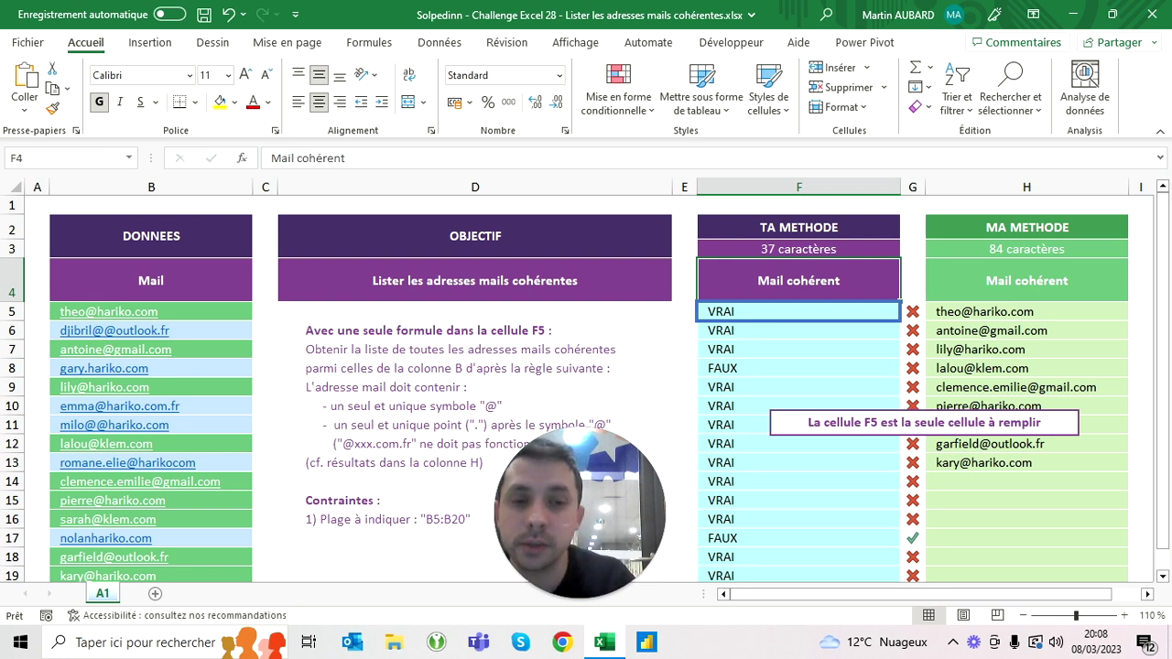
{"action": "key", "text": "Down"}
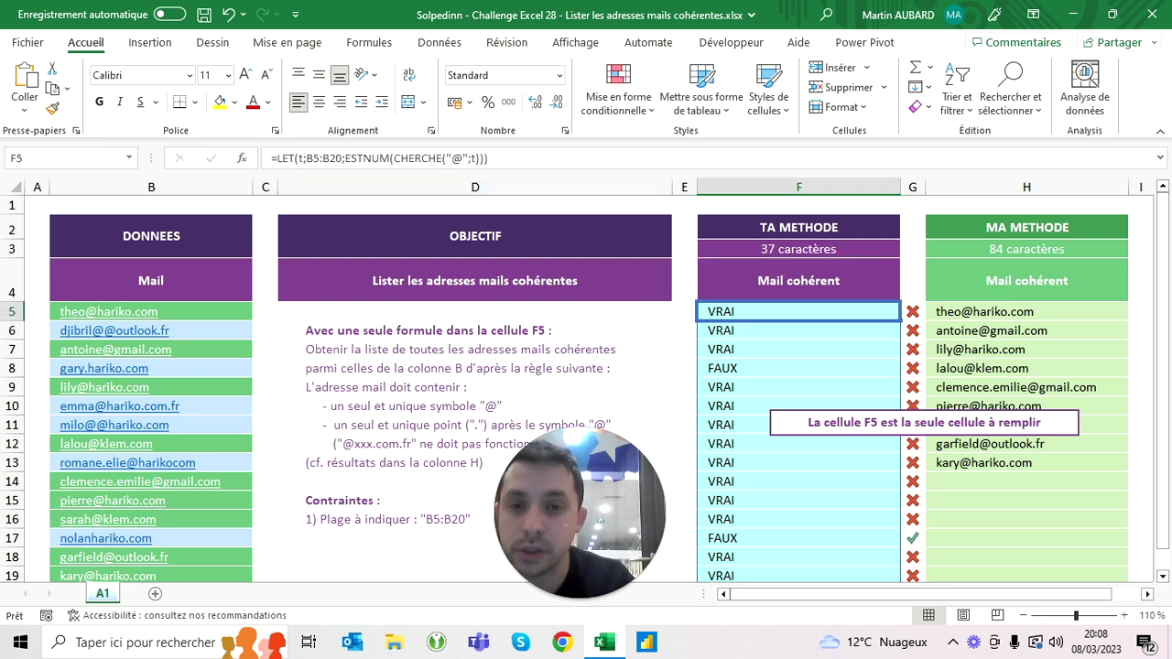
Try the search patterns "@." and "@*." in CHERCHE, then revert to "@".
{"action": "left_click", "coordinate": [461, 159]}
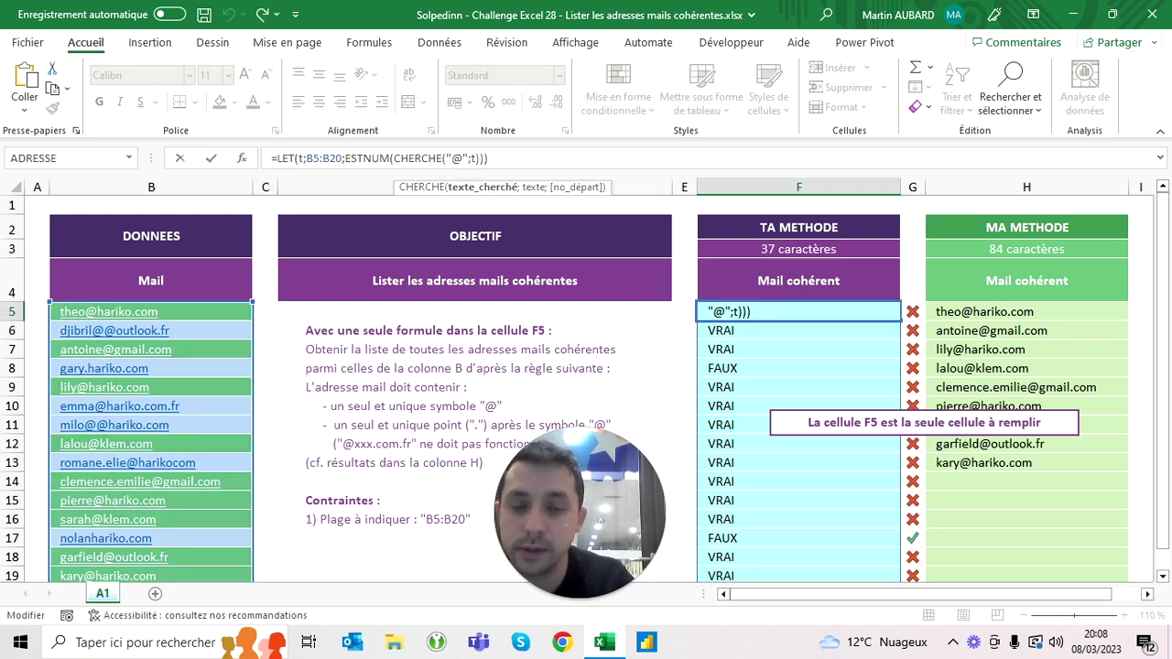
{"action": "type", "text": "*."}
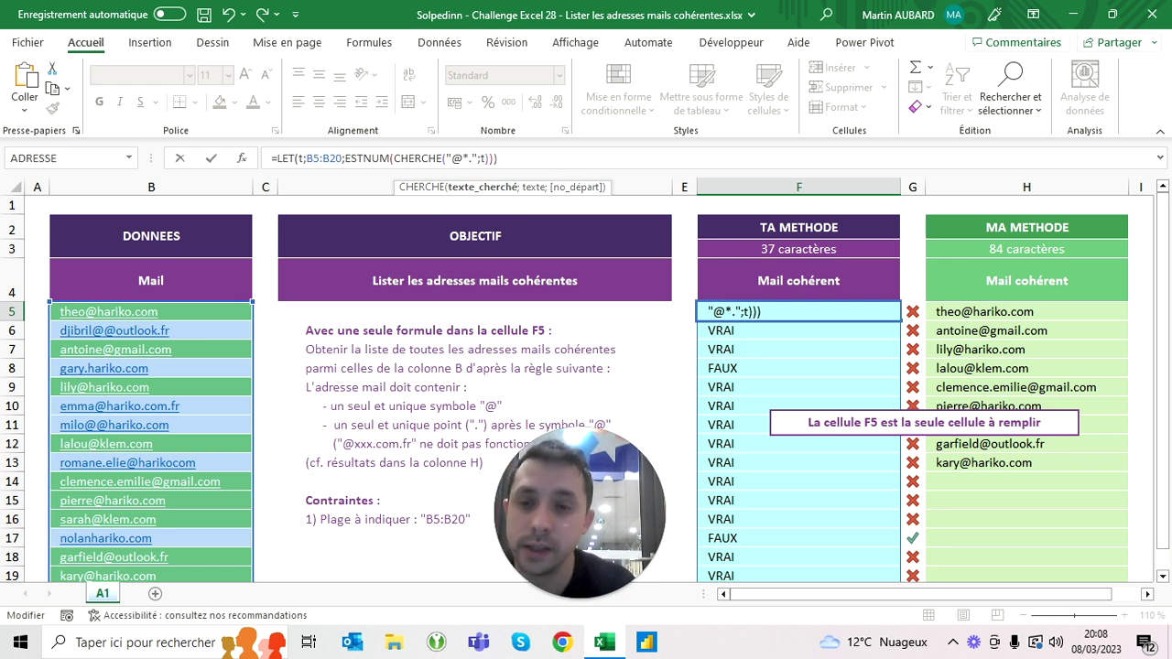
{"action": "left_click", "coordinate": [471, 158]}
{"action": "key", "text": "BackSpace"}
{"action": "key", "text": "Return"}
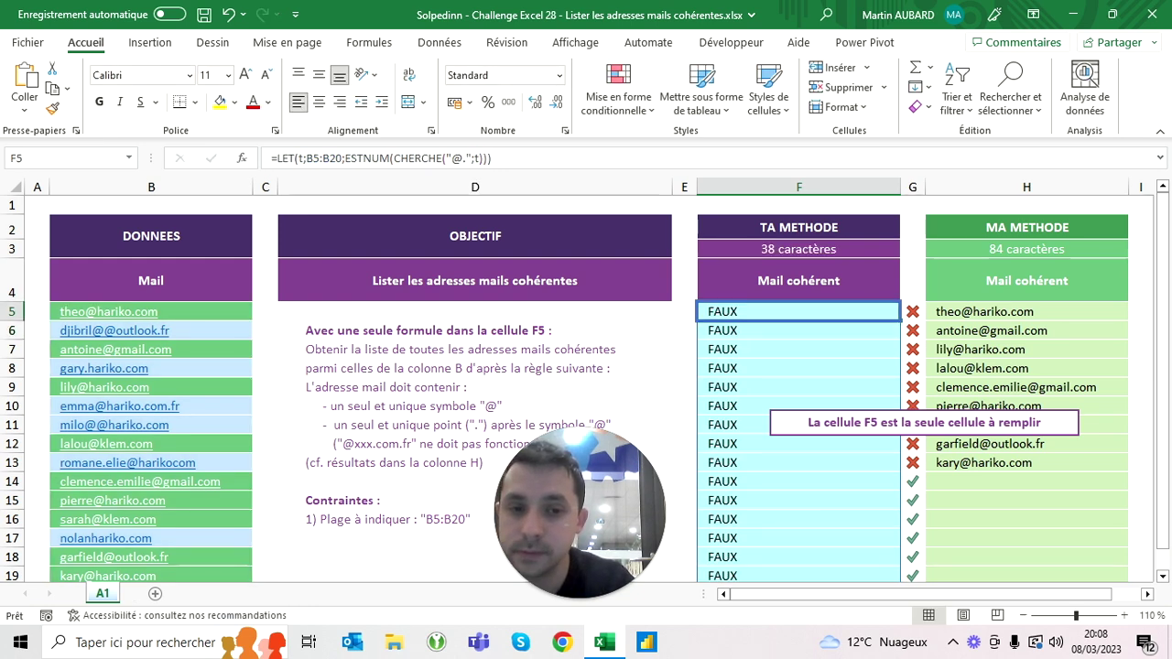
{"action": "left_click", "coordinate": [462, 158]}
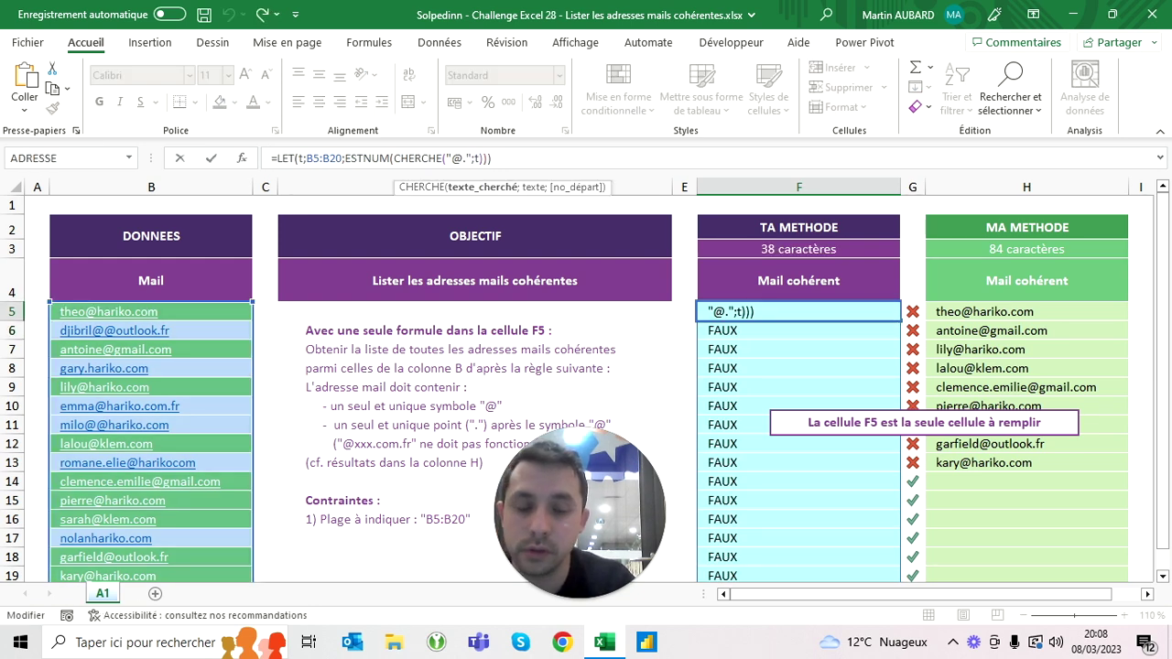
{"action": "type", "text": "*"}
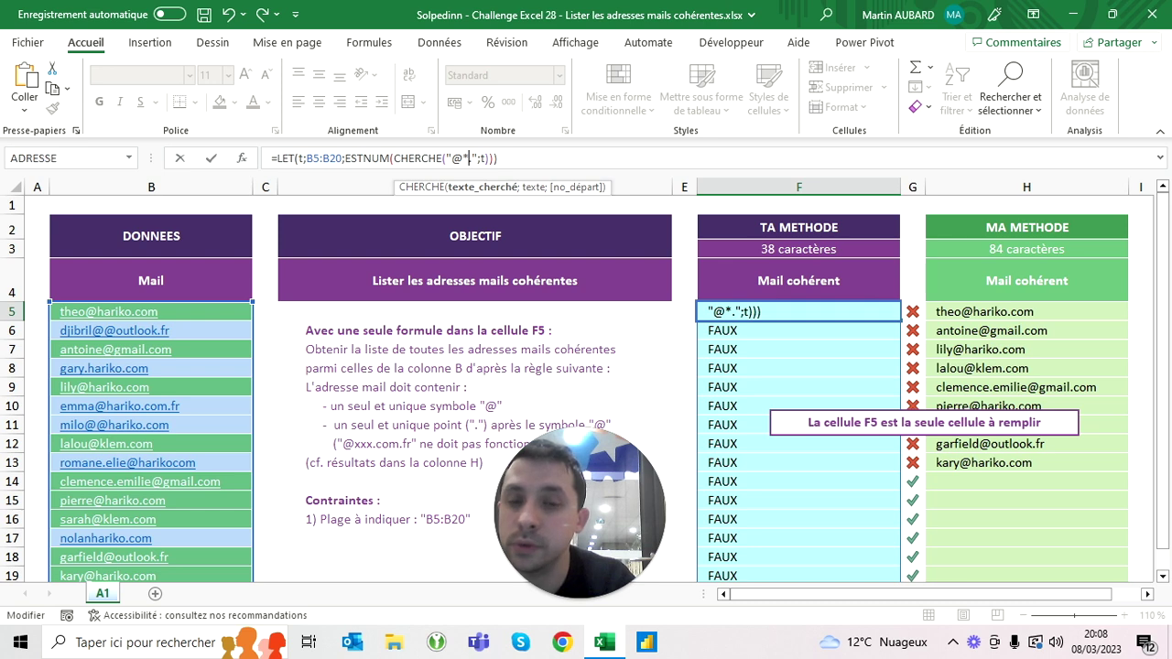
{"action": "key", "text": "ctrl+Return"}
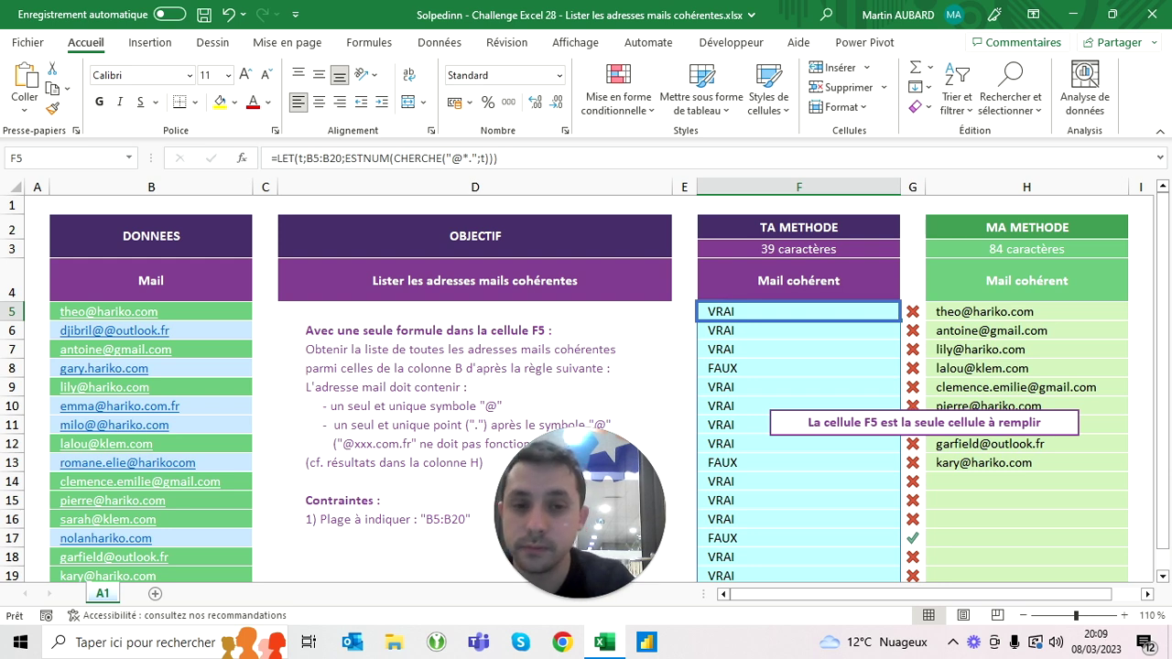
{"action": "left_click", "coordinate": [475, 159]}
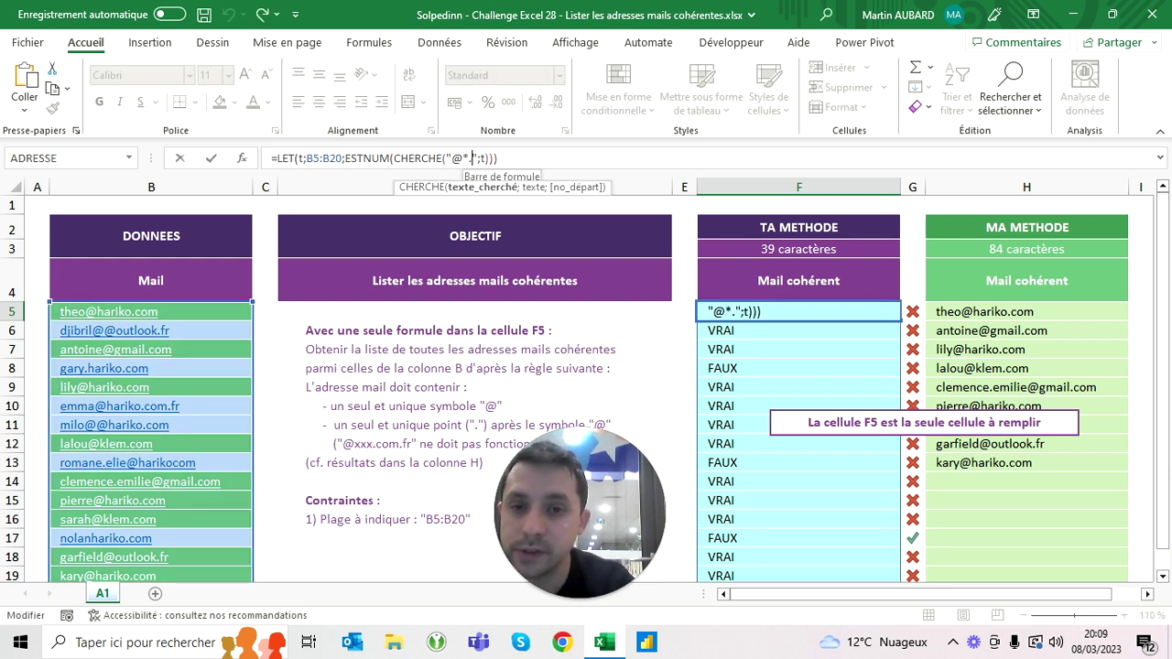
{"action": "key", "text": "BackSpace"}
{"action": "key", "text": "BackSpace"}
{"action": "key", "text": "ctrl+Return"}
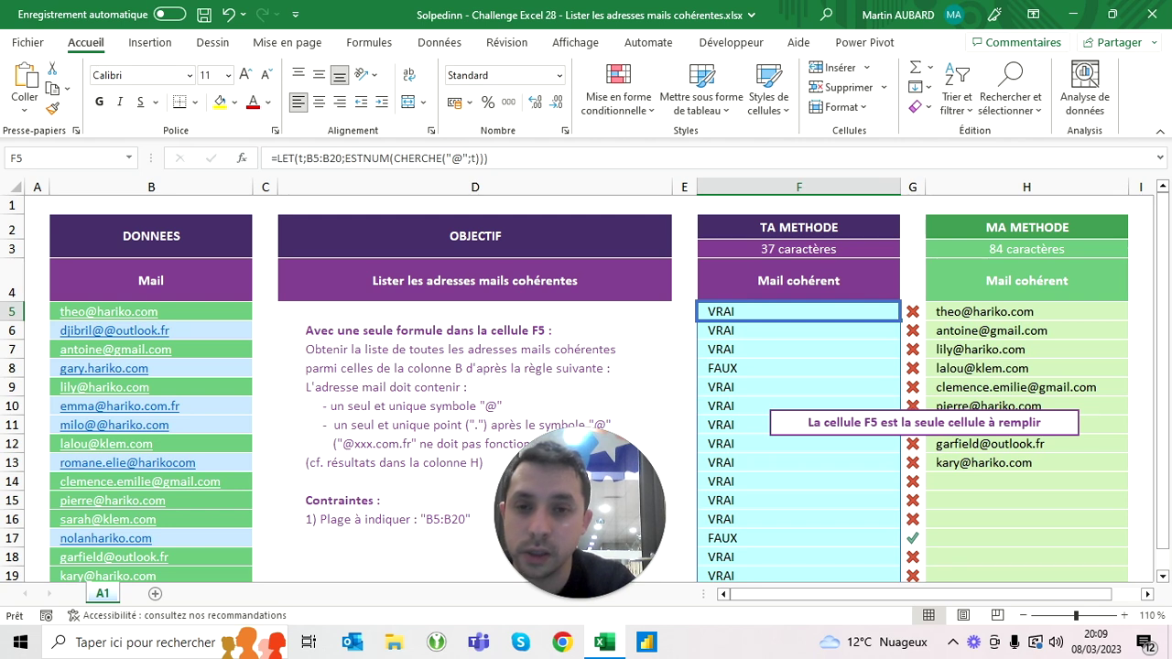
Compare the row 13 result, then set the CHERCHE pattern back to "@*.".
{"action": "left_click", "coordinate": [798, 463]}
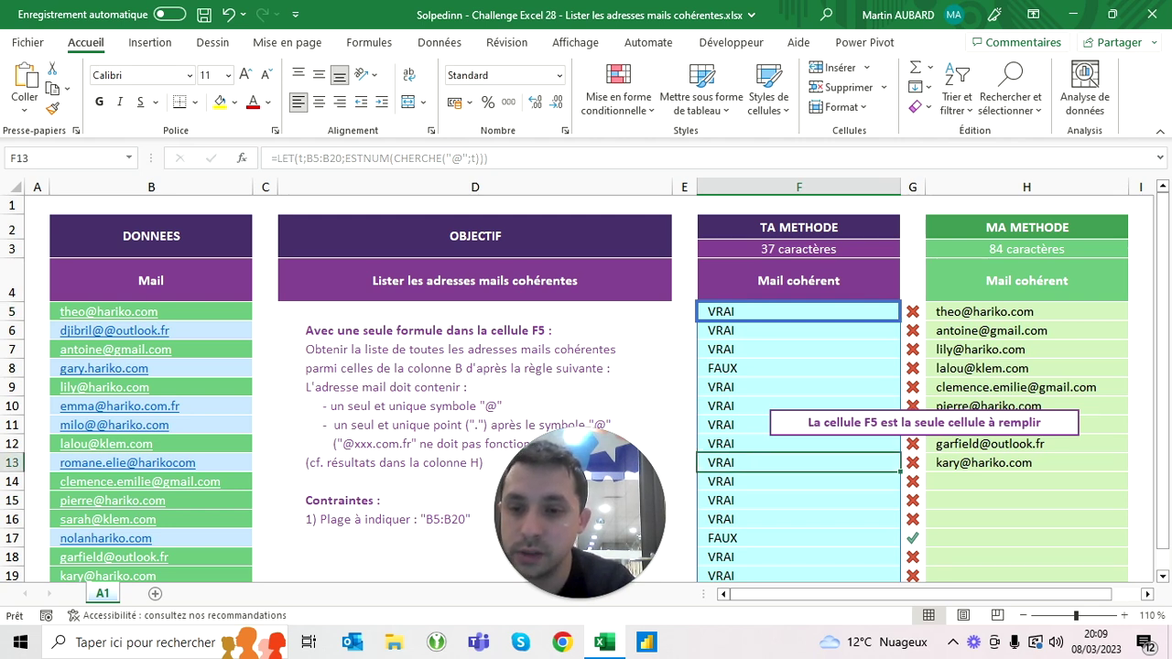
{"action": "left_click", "coordinate": [12, 462]}
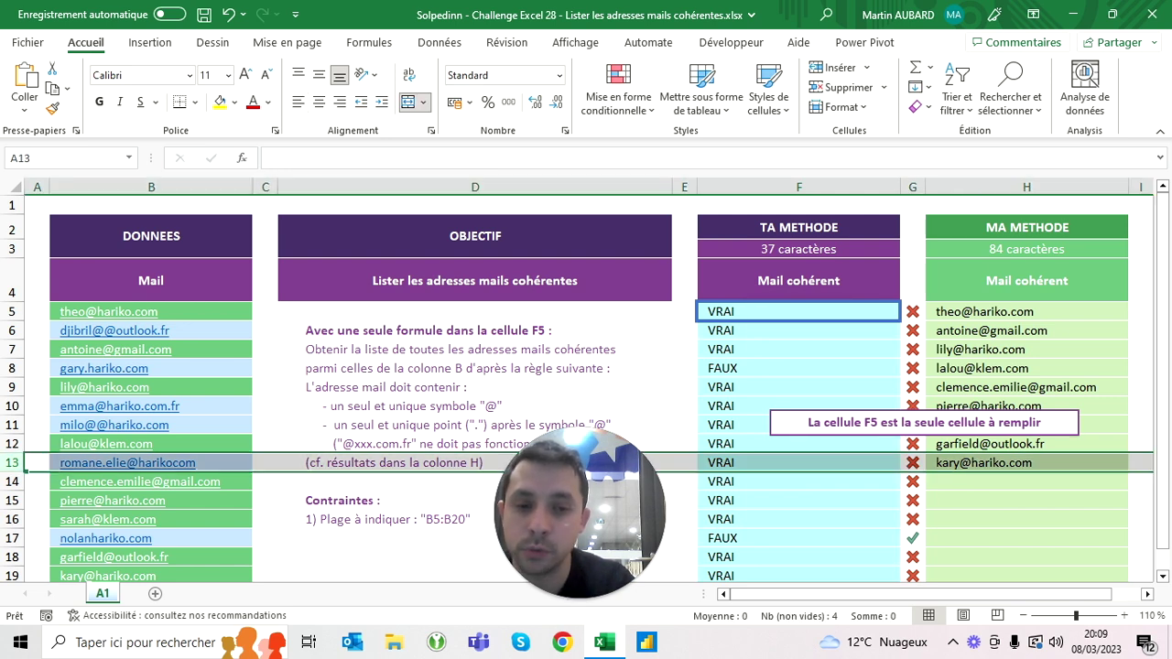
{"action": "left_click", "coordinate": [799, 462]}
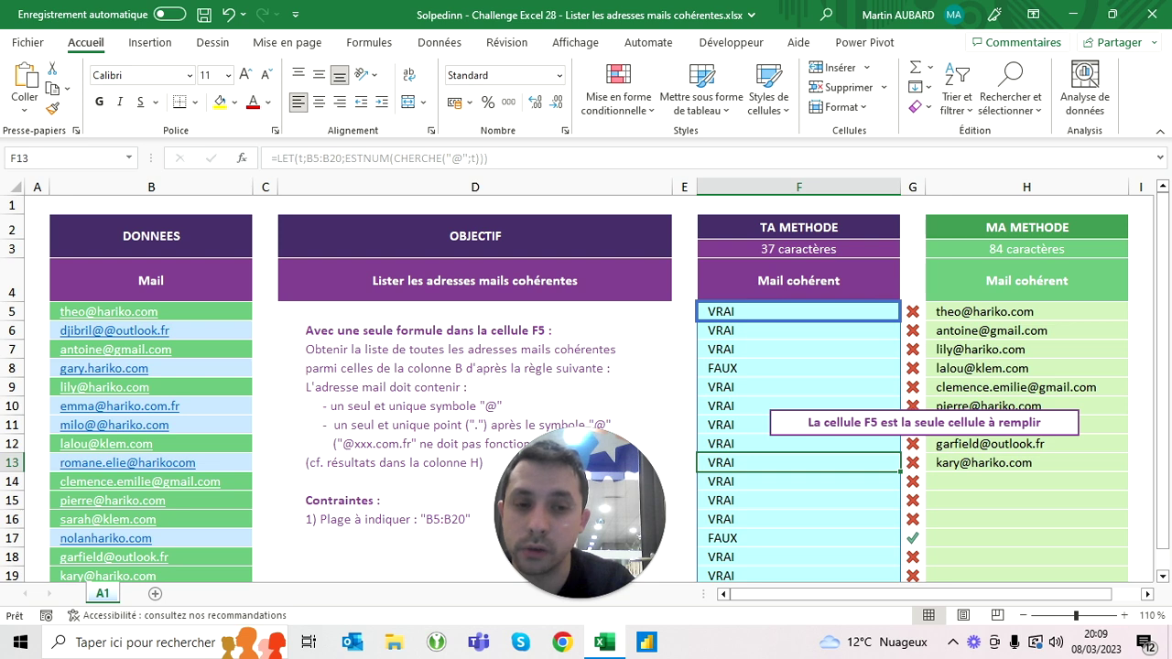
{"action": "left_click", "coordinate": [799, 311]}
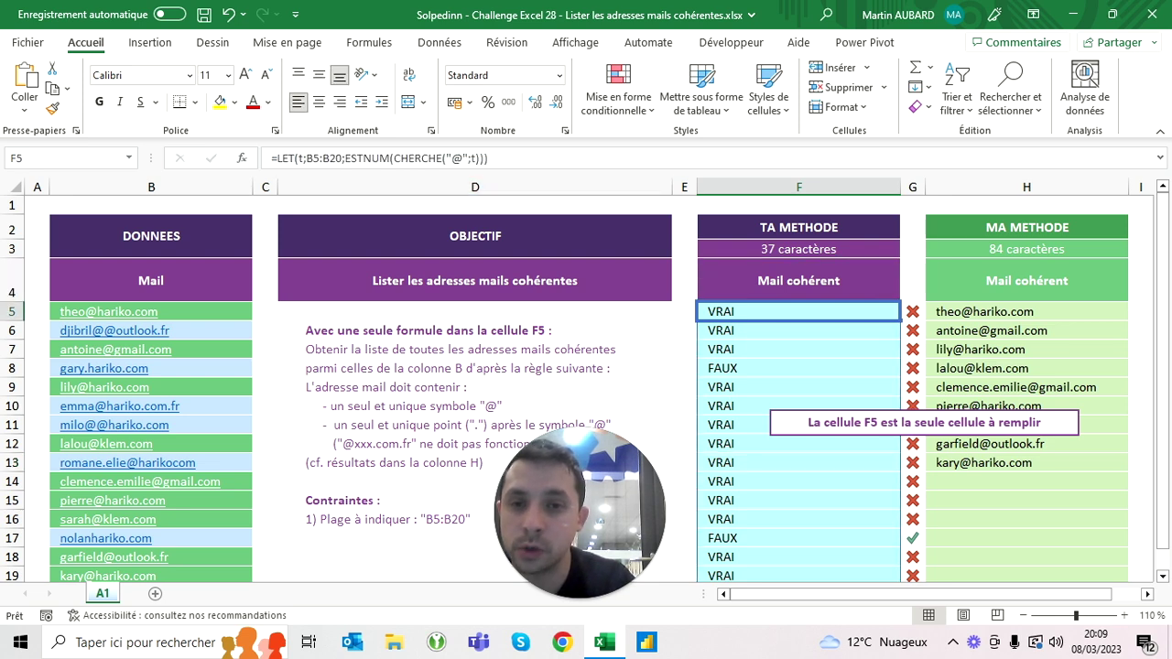
{"action": "left_click", "coordinate": [460, 158]}
{"action": "type", "text": "*."}
{"action": "key", "text": "Return"}
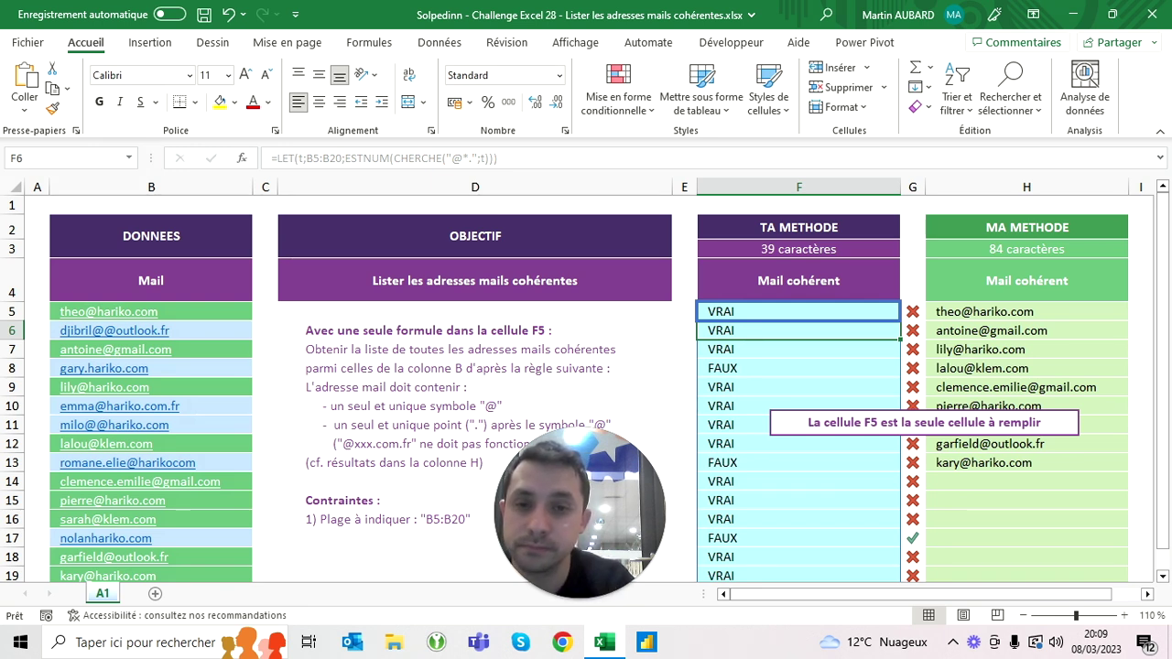
{"action": "left_click", "coordinate": [798, 312]}
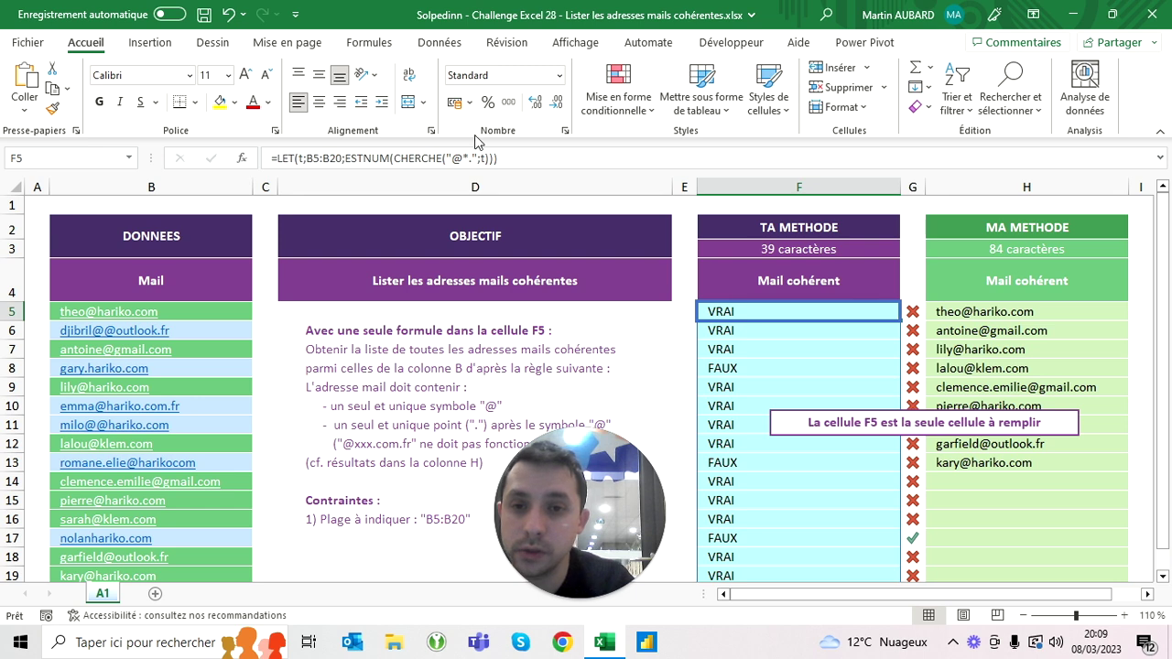
Wrap the test in FILTRE(t;…) so F5 lists only addresses with a dot after @.
{"action": "left_click", "coordinate": [339, 159]}
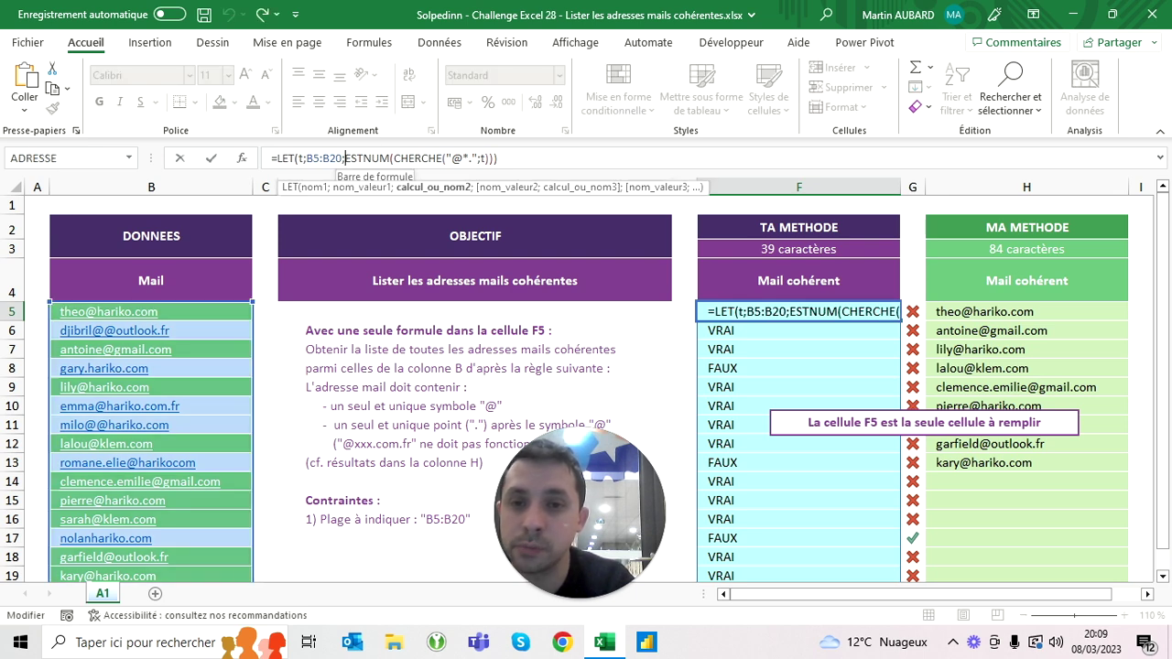
{"action": "type", "text": "fi"}
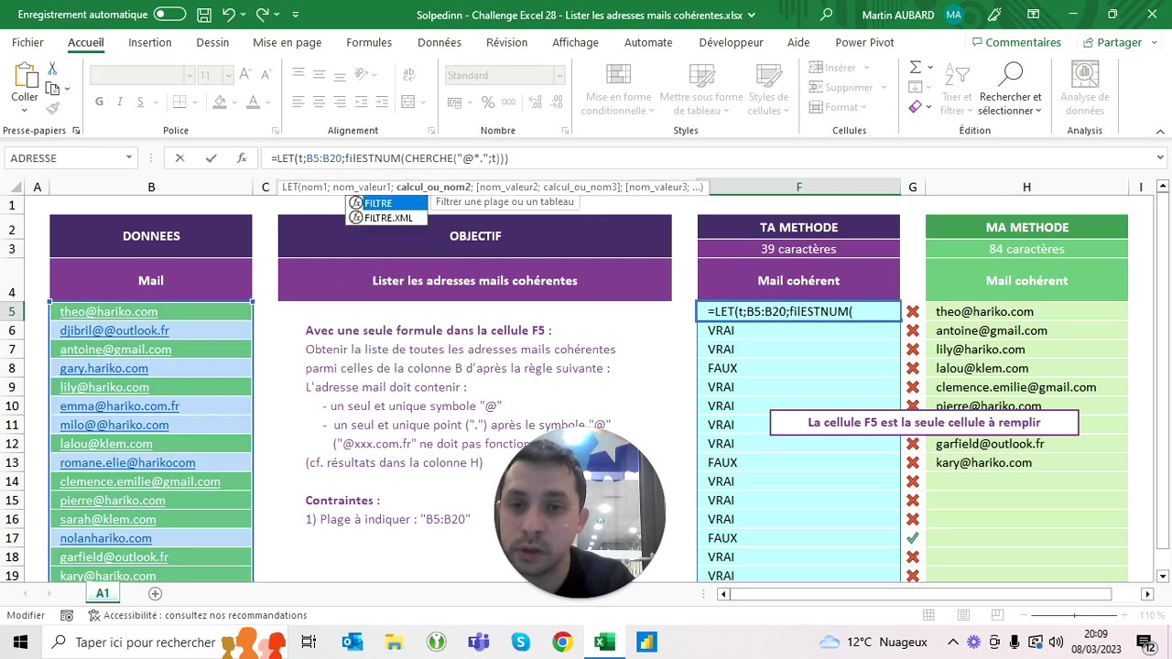
{"action": "type", "text": "ltre("}
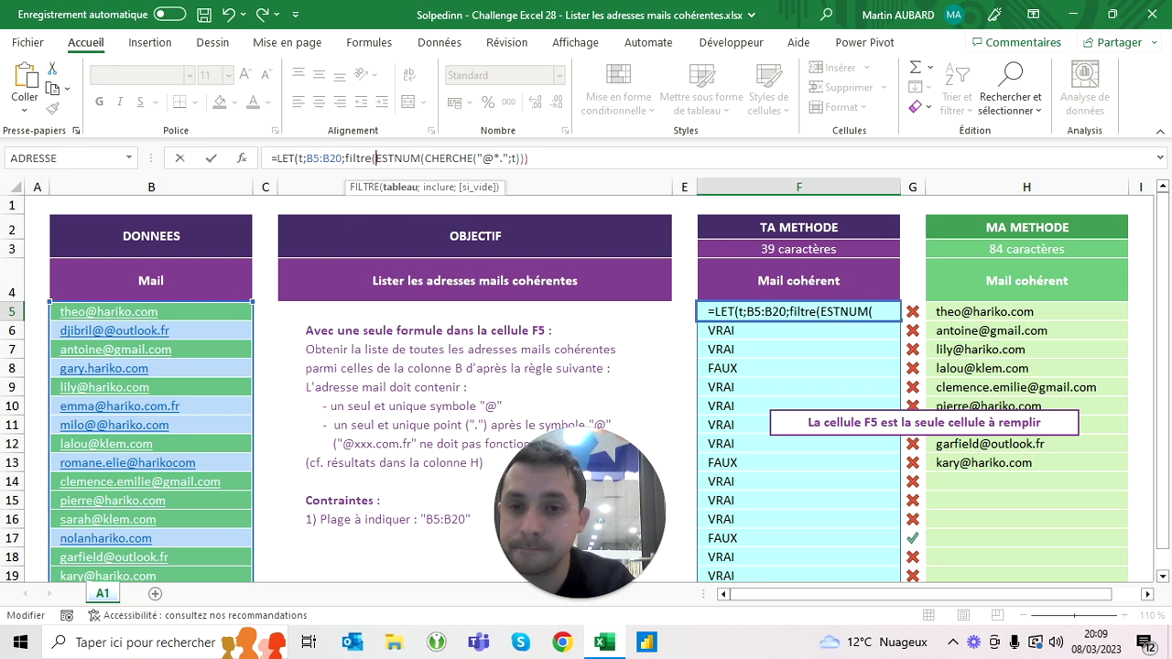
{"action": "type", "text": "t;"}
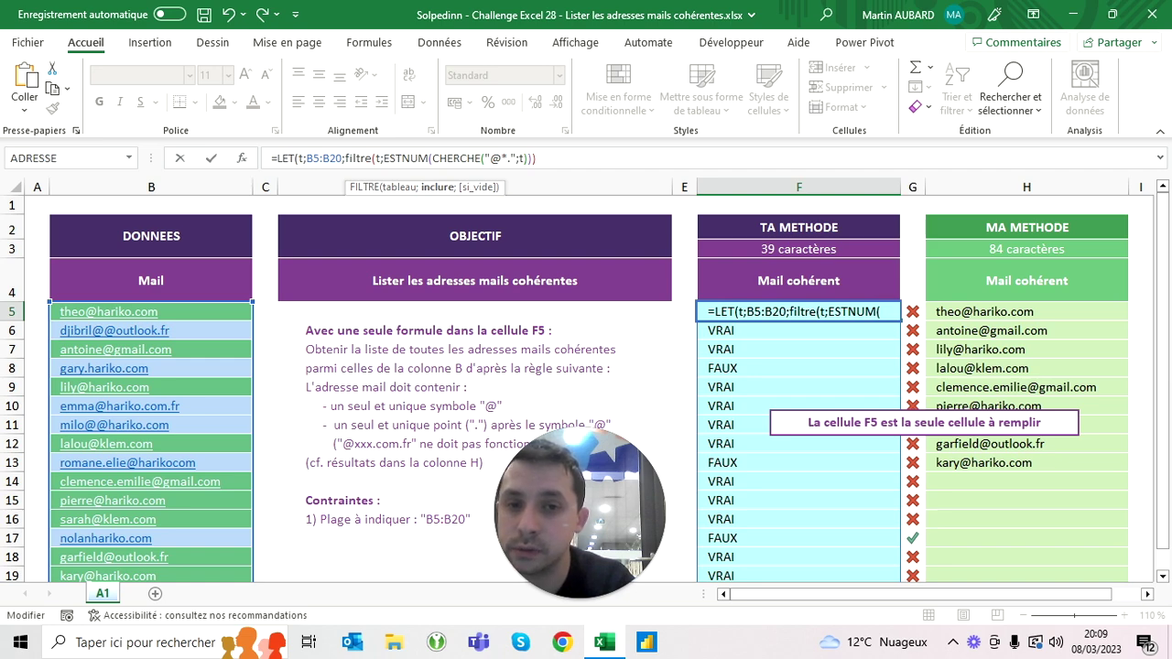
{"action": "type", "text": ")"}
{"action": "key", "text": "ctrl+Return"}
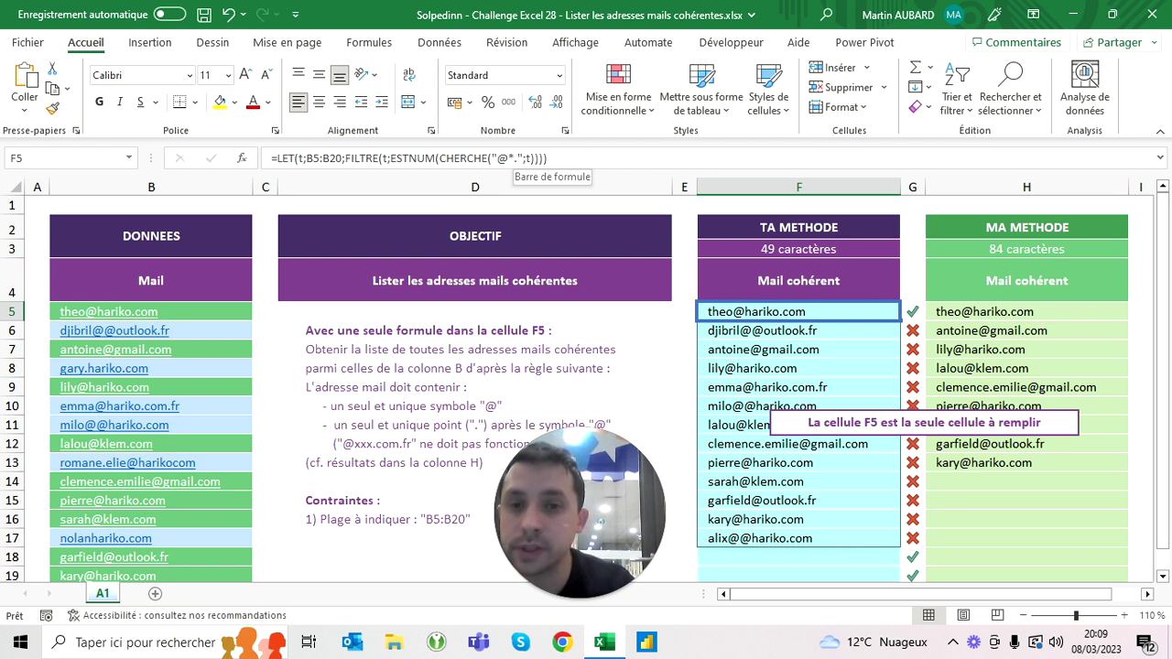
{"action": "left_click", "coordinate": [455, 158]}
{"action": "key", "text": "BackSpace"}
{"action": "key", "text": "BackSpace"}
{"action": "key", "text": "BackSpace"}
{"action": "type", "text": "n"}
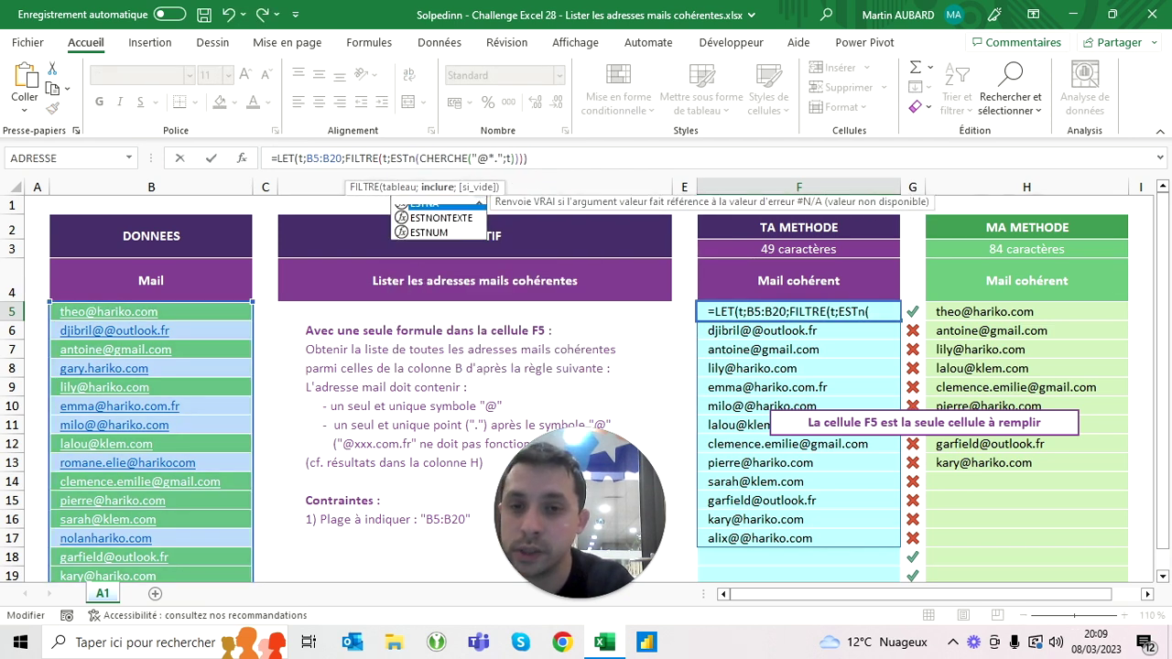
{"action": "key", "text": "BackSpace"}
{"action": "type", "text": "erreur"}
{"action": "key", "text": "Return"}
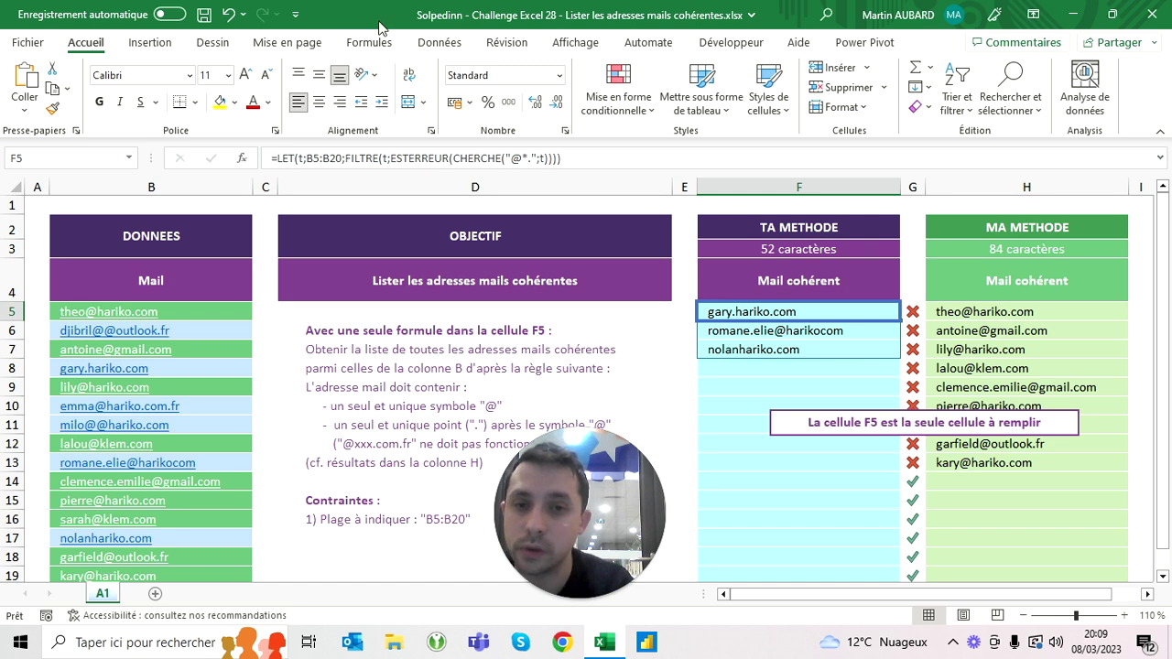
{"action": "left_click", "coordinate": [443, 158]}
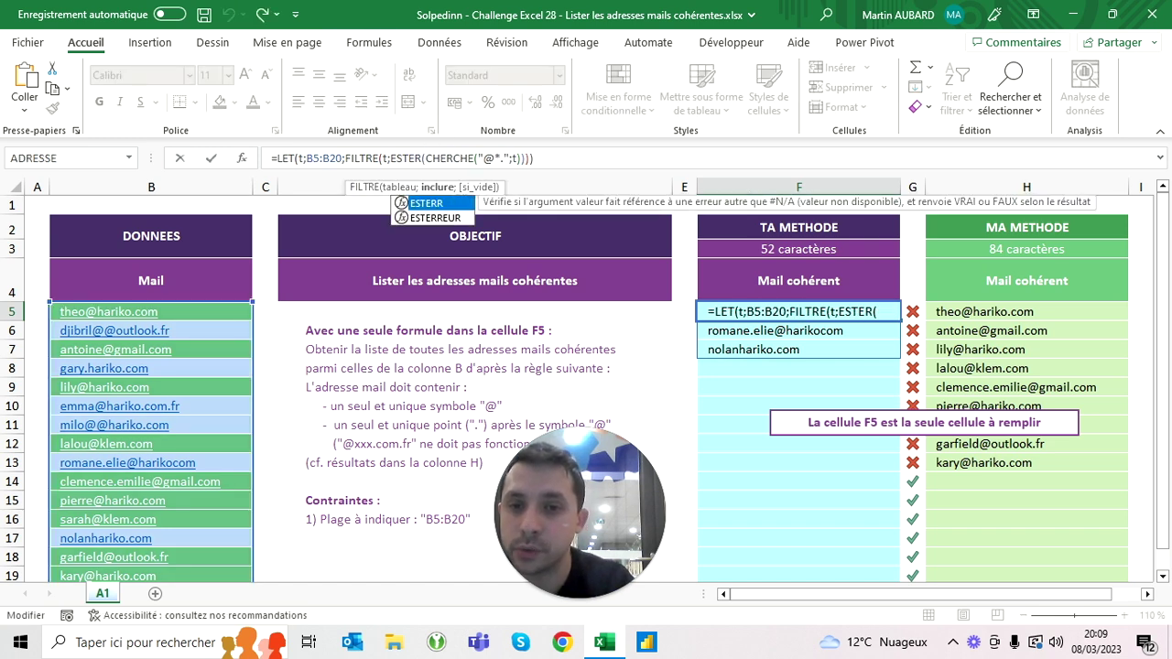
{"action": "key", "text": "BackSpace"}
{"action": "key", "text": "BackSpace"}
{"action": "key", "text": "BackSpace"}
{"action": "type", "text": "nu:("}
{"action": "key", "text": "Return"}
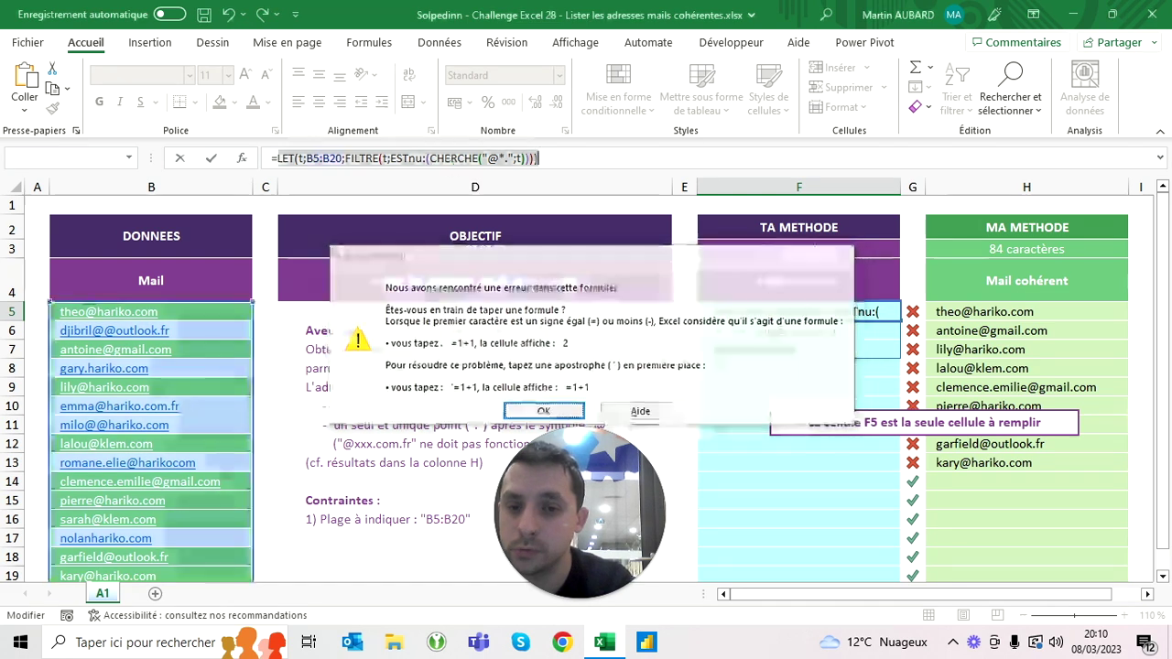
{"action": "key", "text": "Return"}
{"action": "type", "text": "m"}
{"action": "key", "text": "ctrl+Return"}
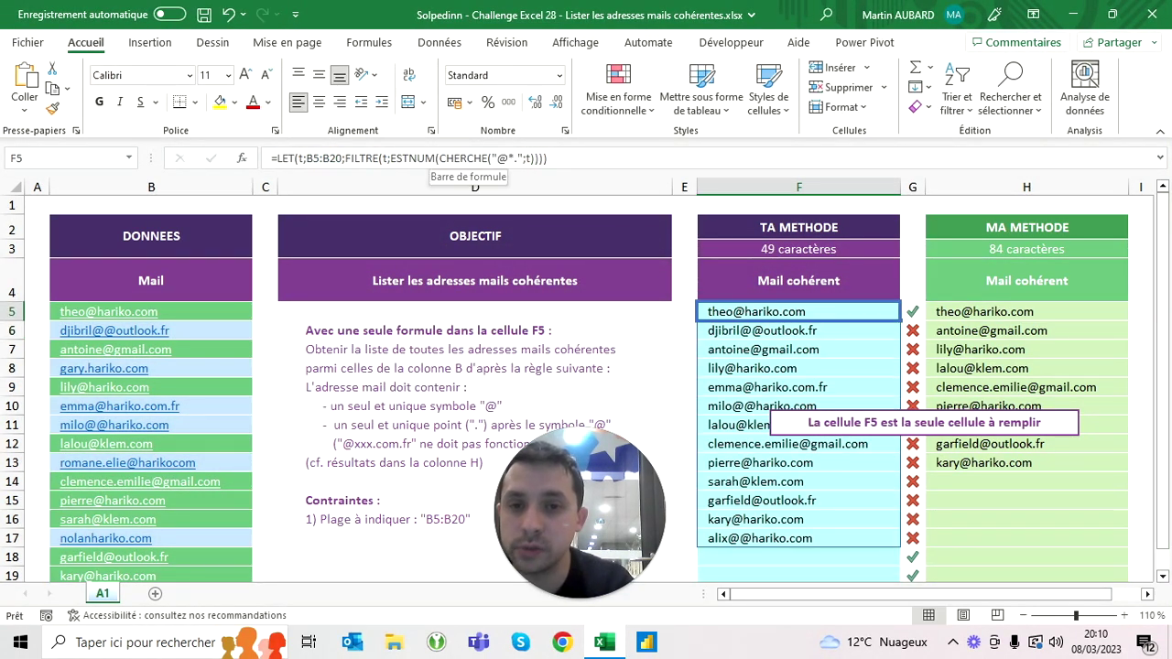
Break the F5 formula onto separate lines before ESTNUM and before the closing brackets.
{"action": "left_click", "coordinate": [409, 159]}
{"action": "key", "text": "alt+Return"}
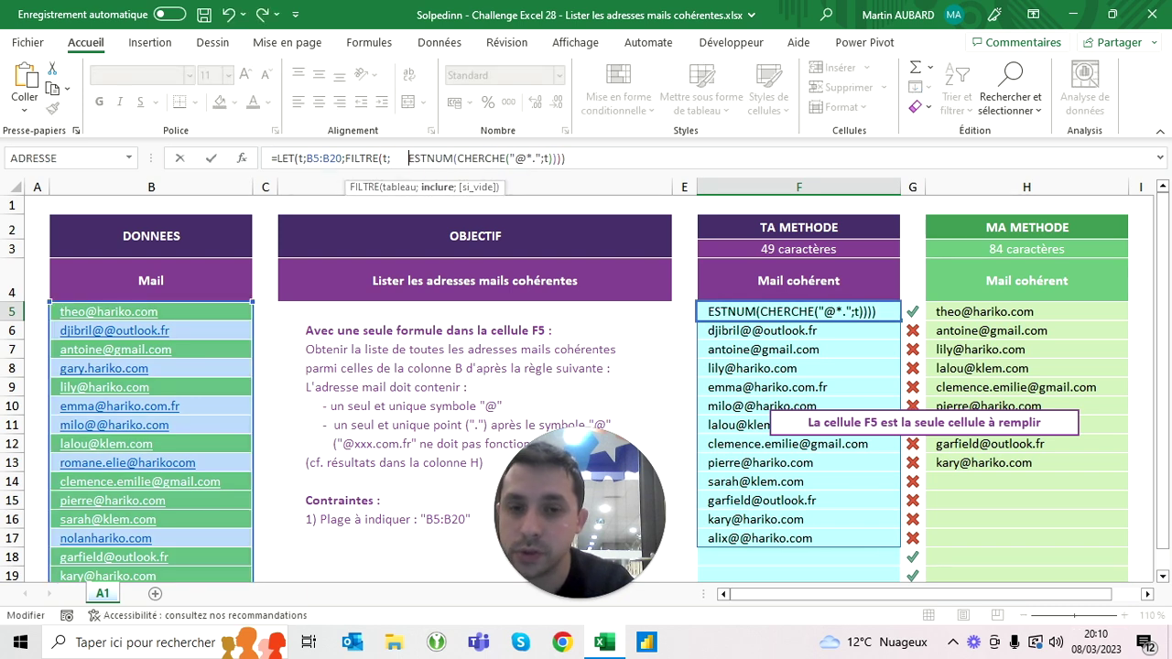
{"action": "left_click", "coordinate": [553, 158]}
{"action": "key", "text": "alt+Return"}
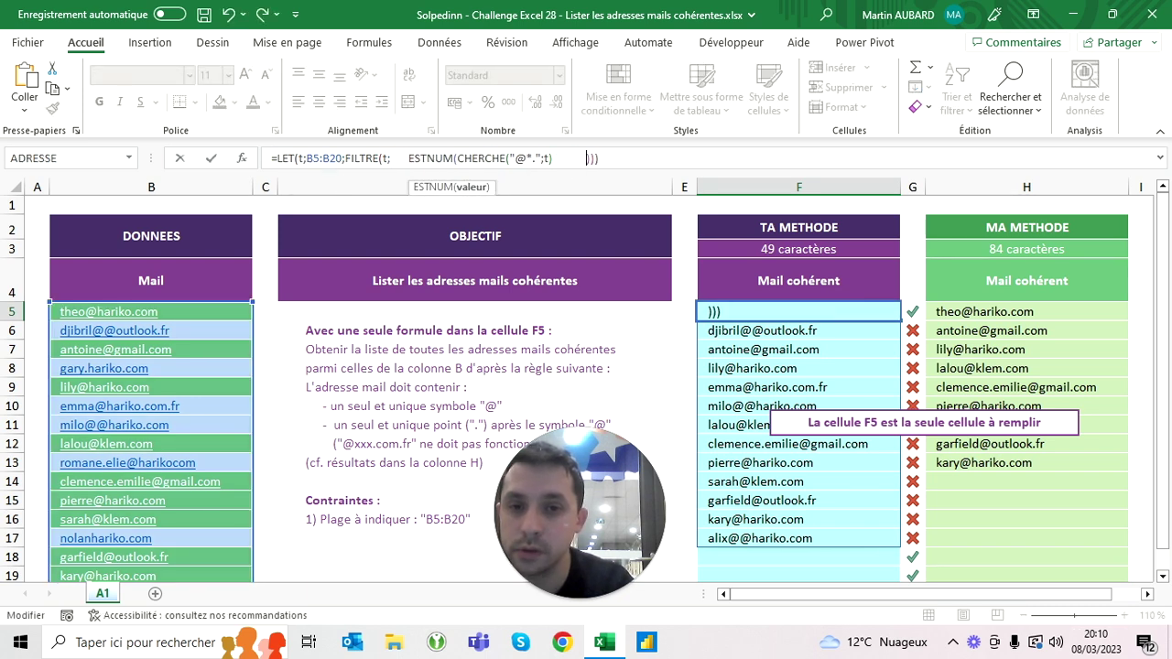
{"action": "key", "text": "BackSpace"}
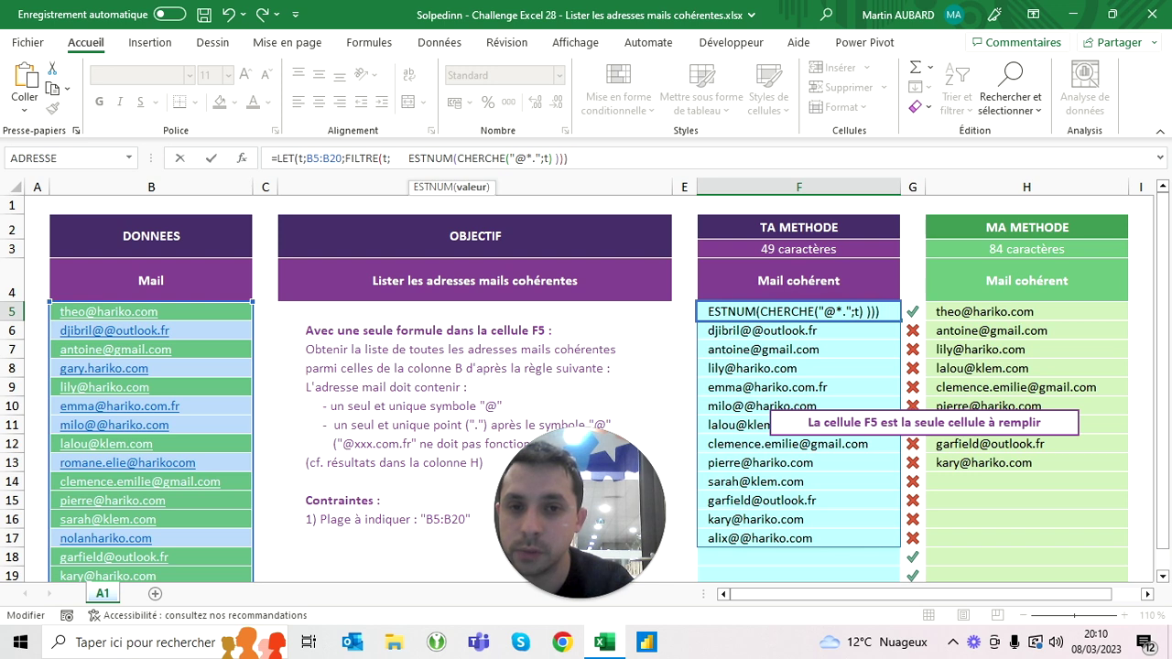
{"action": "key", "text": "Right"}
{"action": "key", "text": "alt+Return"}
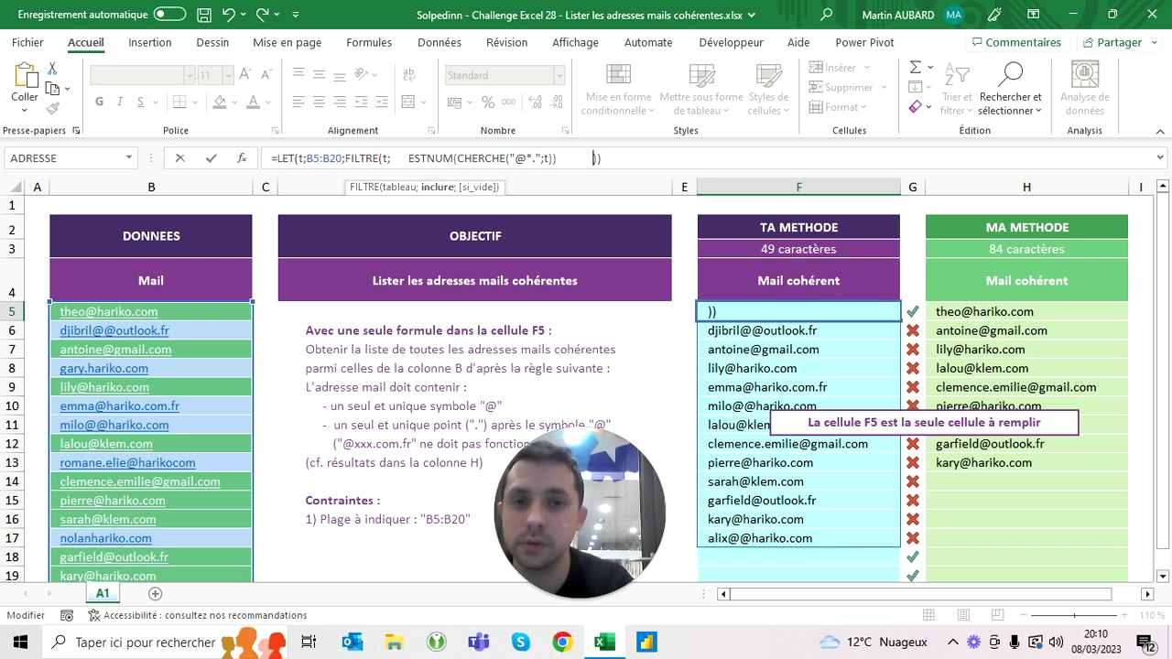
{"action": "key", "text": "Return"}
{"action": "left_click", "coordinate": [798, 311]}
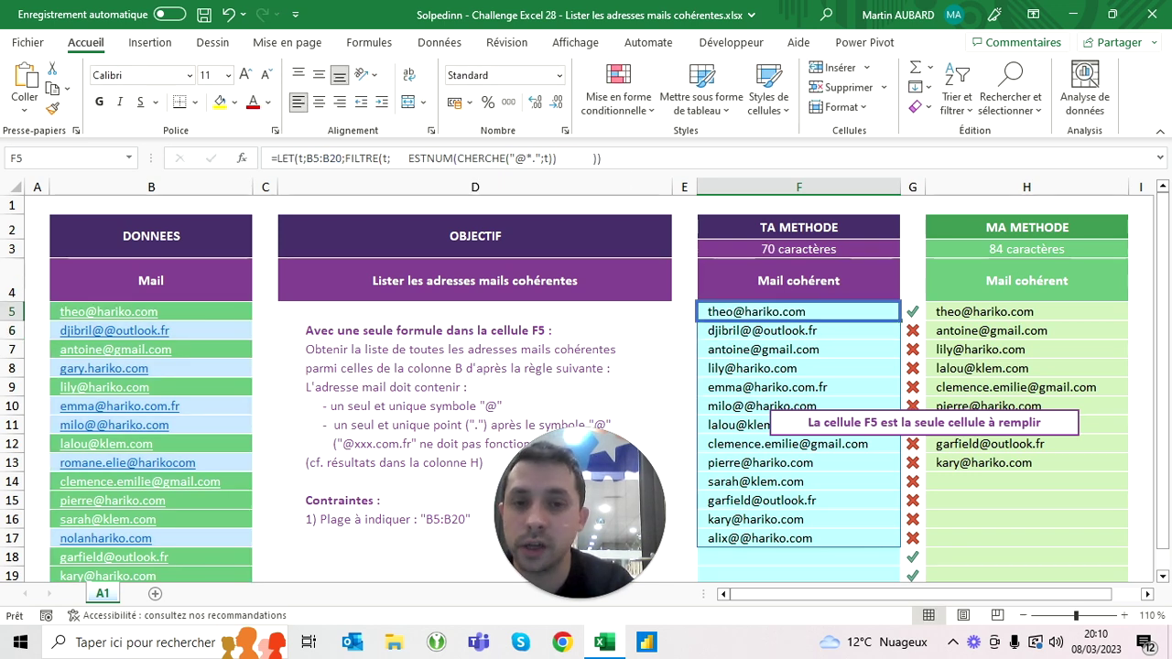
Multiply in a copied second condition ESTNUM(CHERCHE("@*@";t)) in the FILTRE test.
{"action": "left_click", "coordinate": [557, 159]}
{"action": "type", "text": "*"}
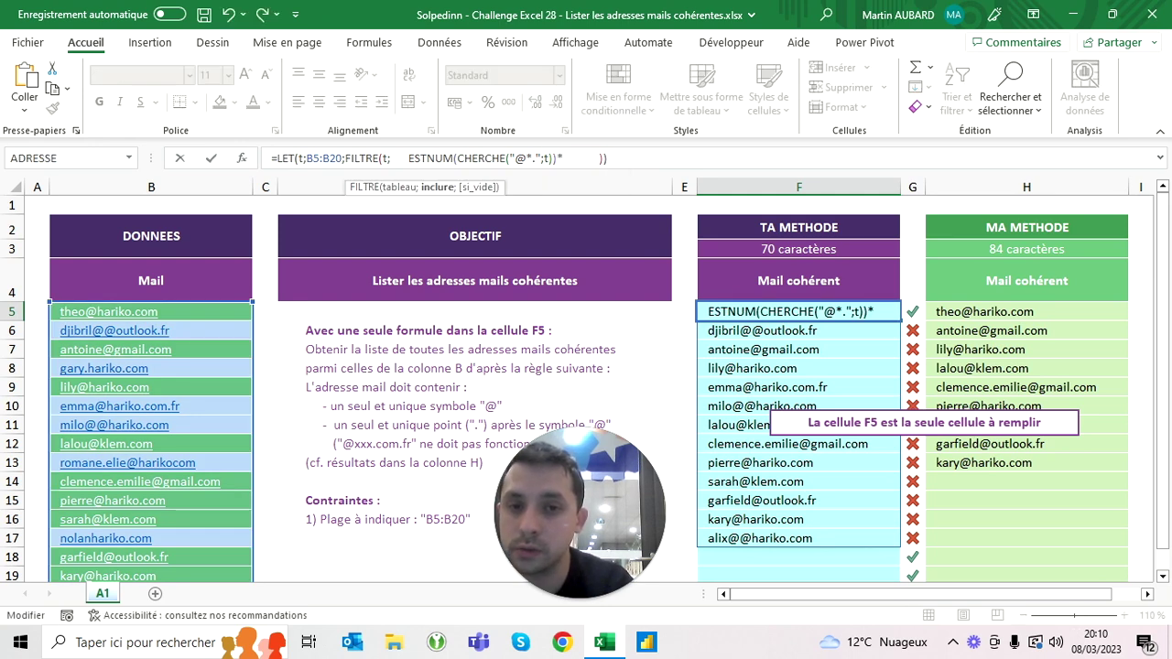
{"action": "left_click_drag", "start_coordinate": [556, 159], "coordinate": [408, 158]}
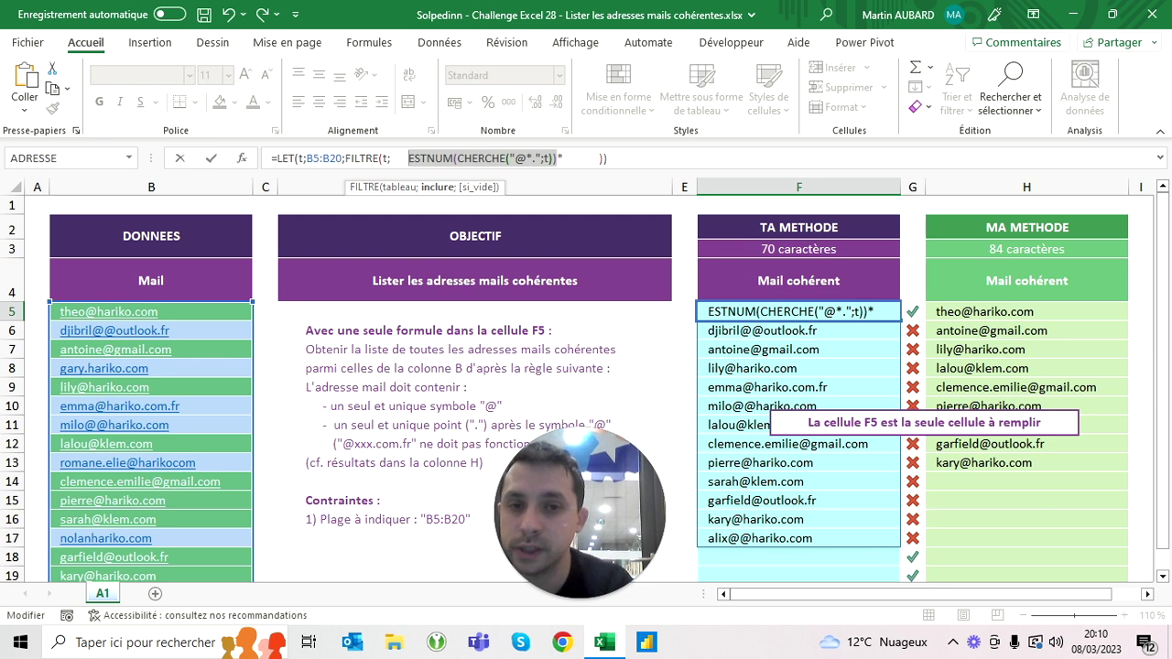
{"action": "key", "text": "ctrl+c"}
{"action": "left_click", "coordinate": [562, 158]}
{"action": "key", "text": "ctrl+v"}
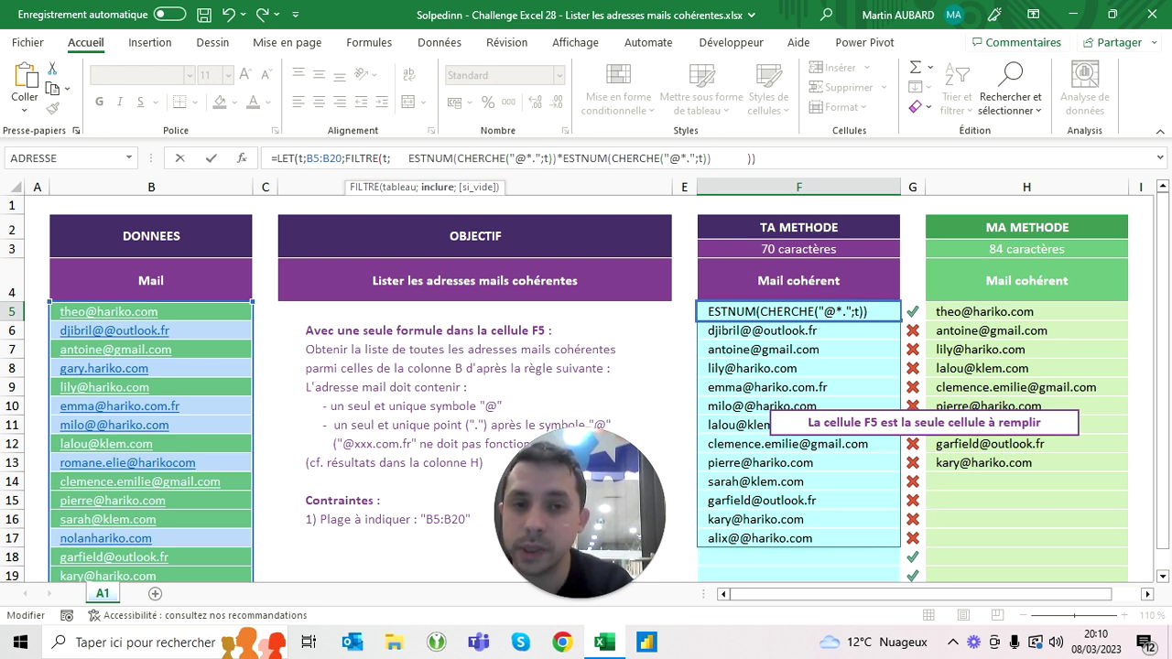
{"action": "left_click", "coordinate": [696, 159]}
{"action": "key", "text": "BackSpace"}
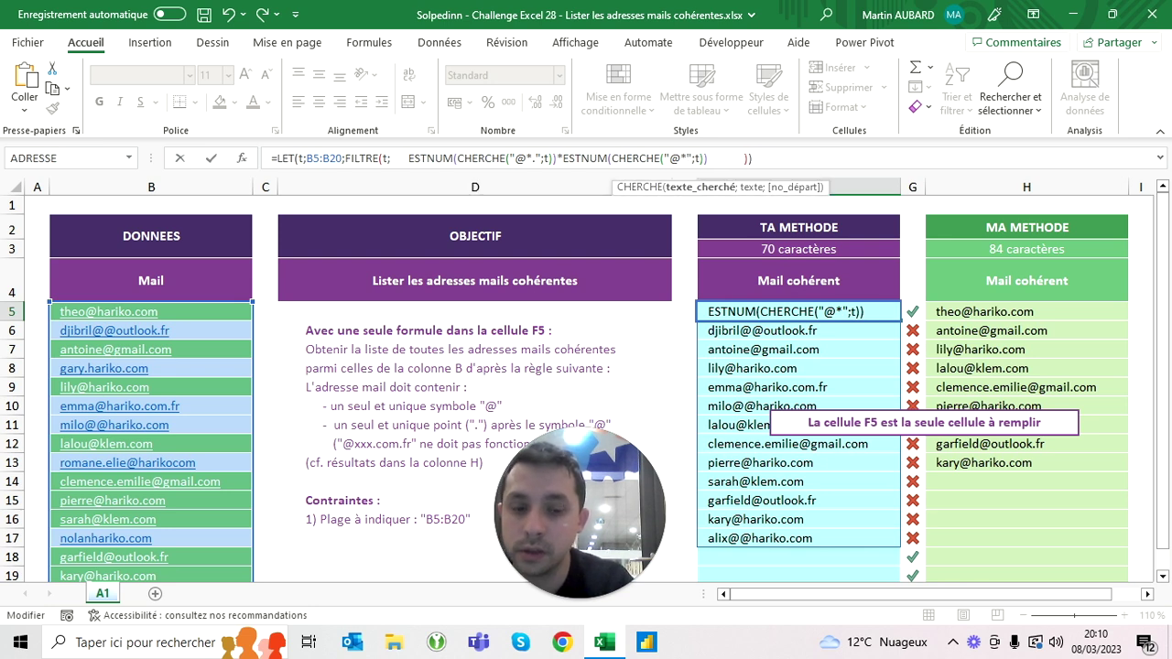
{"action": "type", "text": "@"}
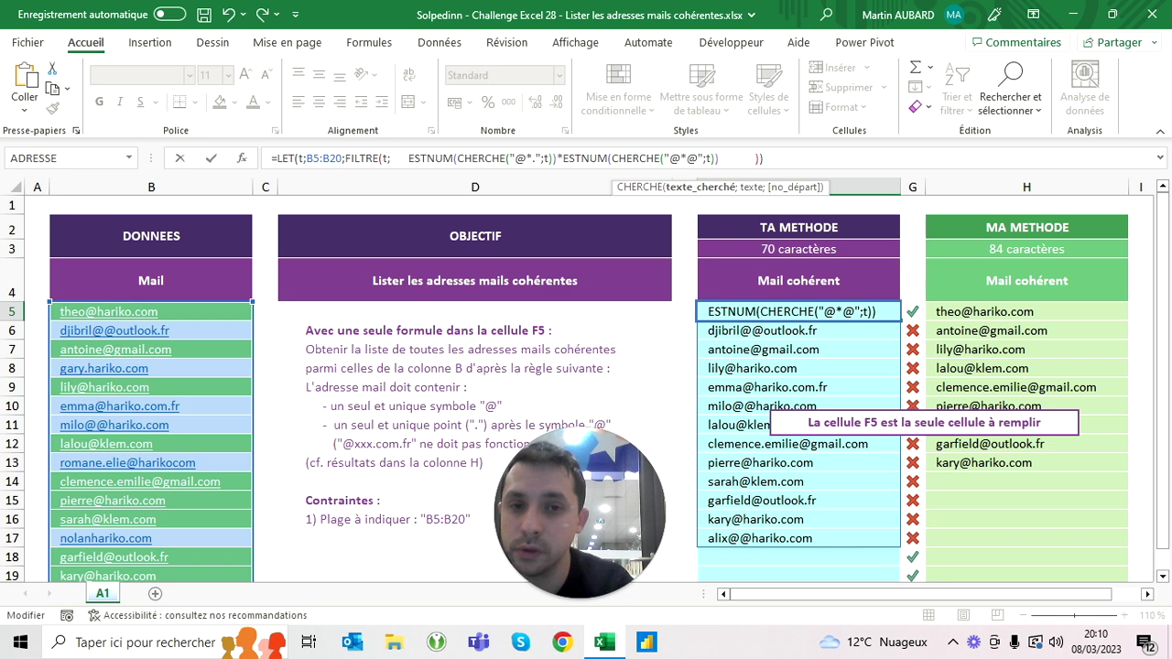
{"action": "key", "text": "ctrl+Return"}
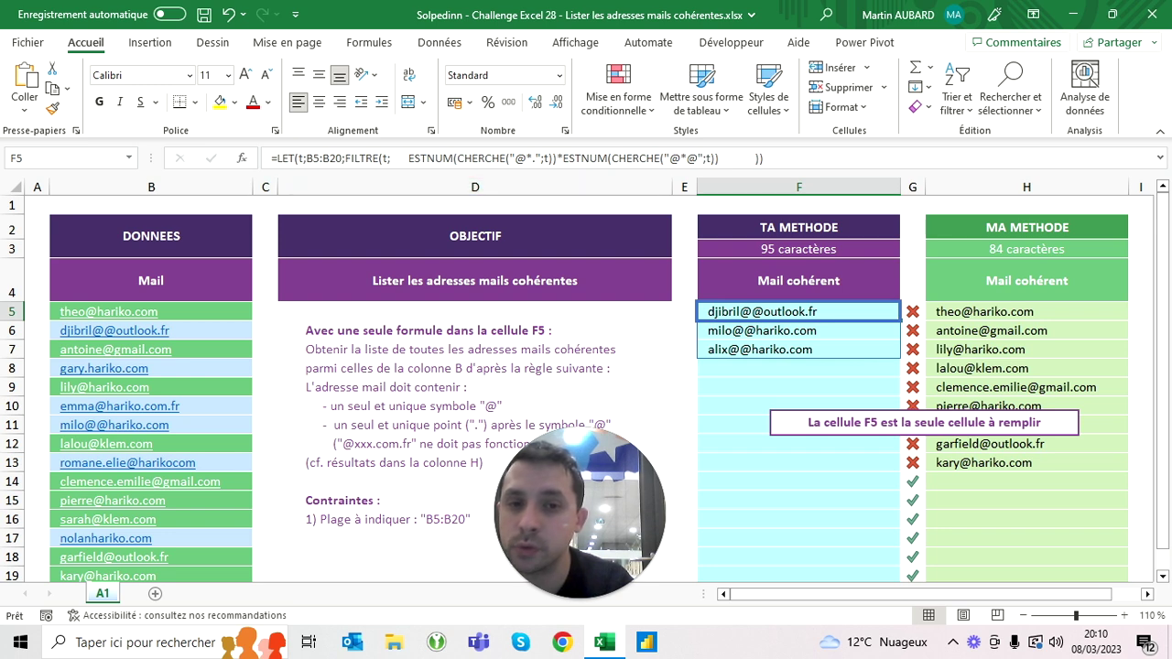
Change the second ESTNUM to ESTERREUR, giving ESTERREUR(CHERCHE("@*@";t)) and ten spilled emails.
{"action": "left_click", "coordinate": [605, 159]}
{"action": "key", "text": "BackSpace"}
{"action": "key", "text": "BackSpace"}
{"action": "key", "text": "BackSpace"}
{"action": "type", "text": "e"}
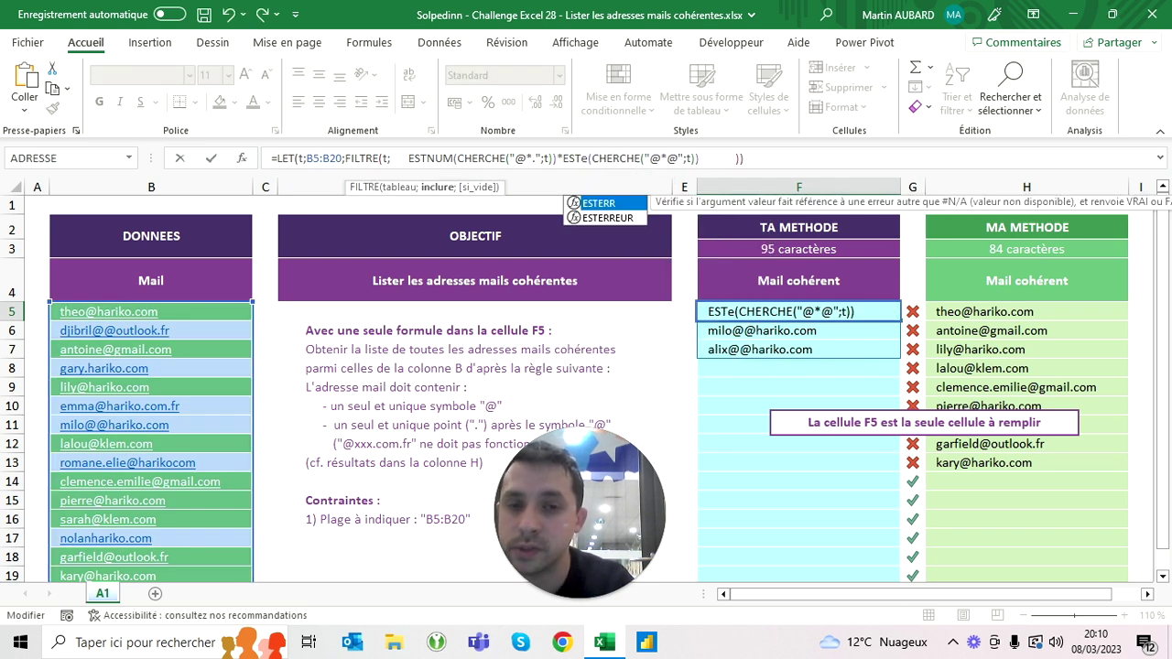
{"action": "type", "text": "rreur"}
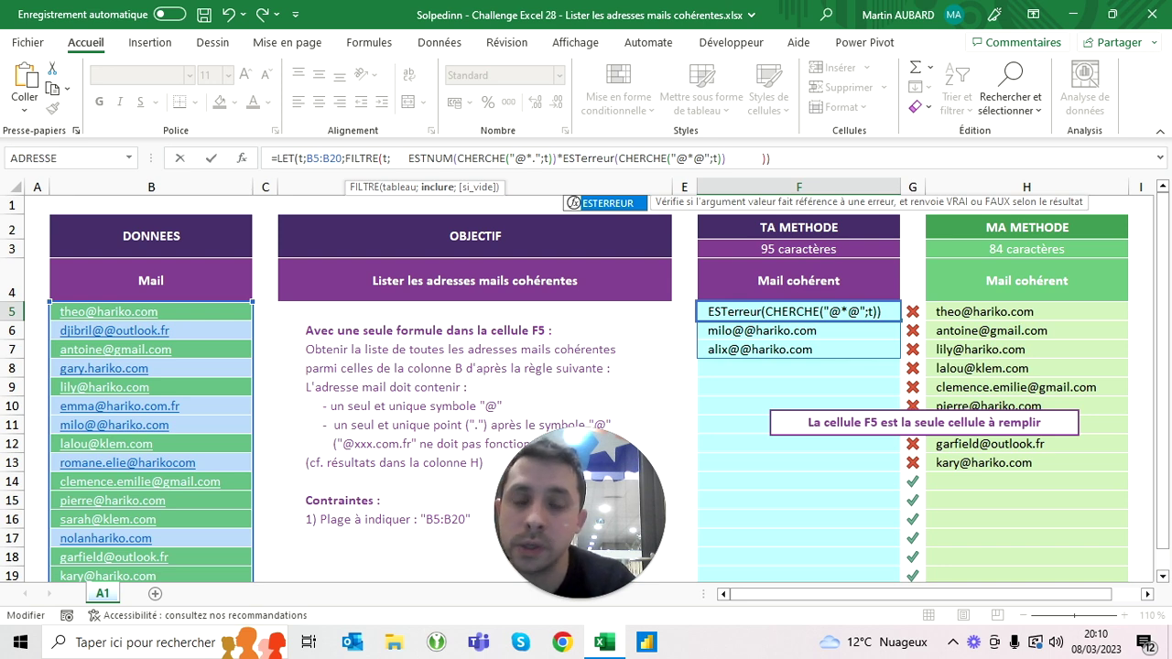
{"action": "key", "text": "ctrl+Return"}
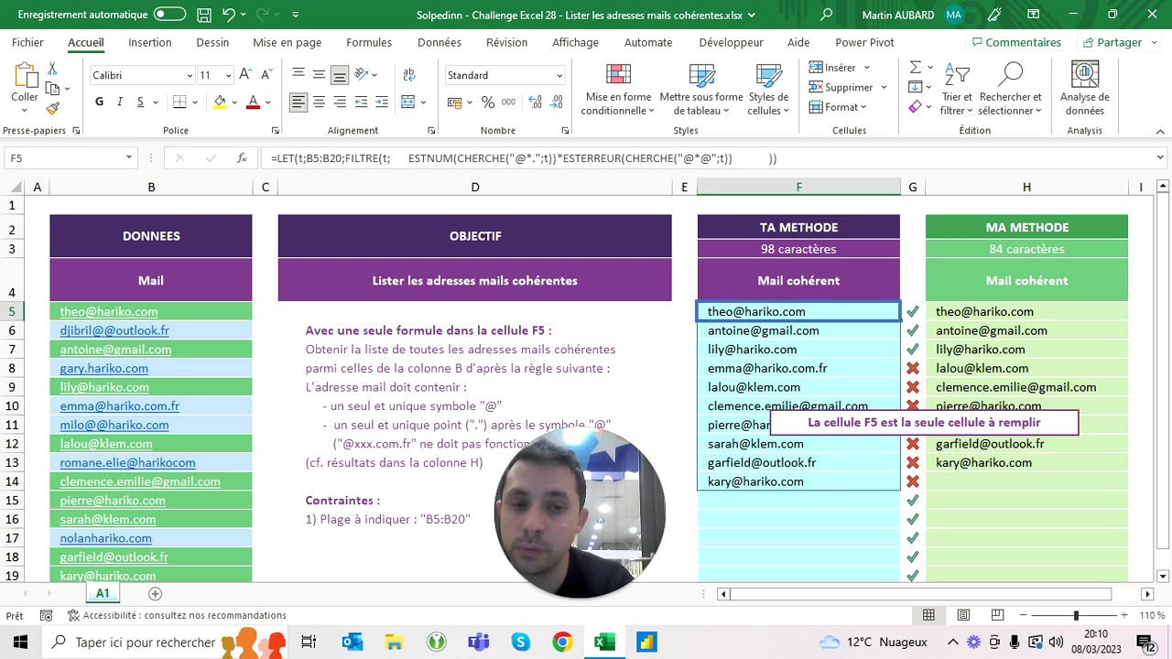
Duplicate the ESTERREUR condition with pattern "@*.*." so F5 spills nine addresses.
{"action": "left_click_drag", "start_coordinate": [732, 157], "coordinate": [556, 158]}
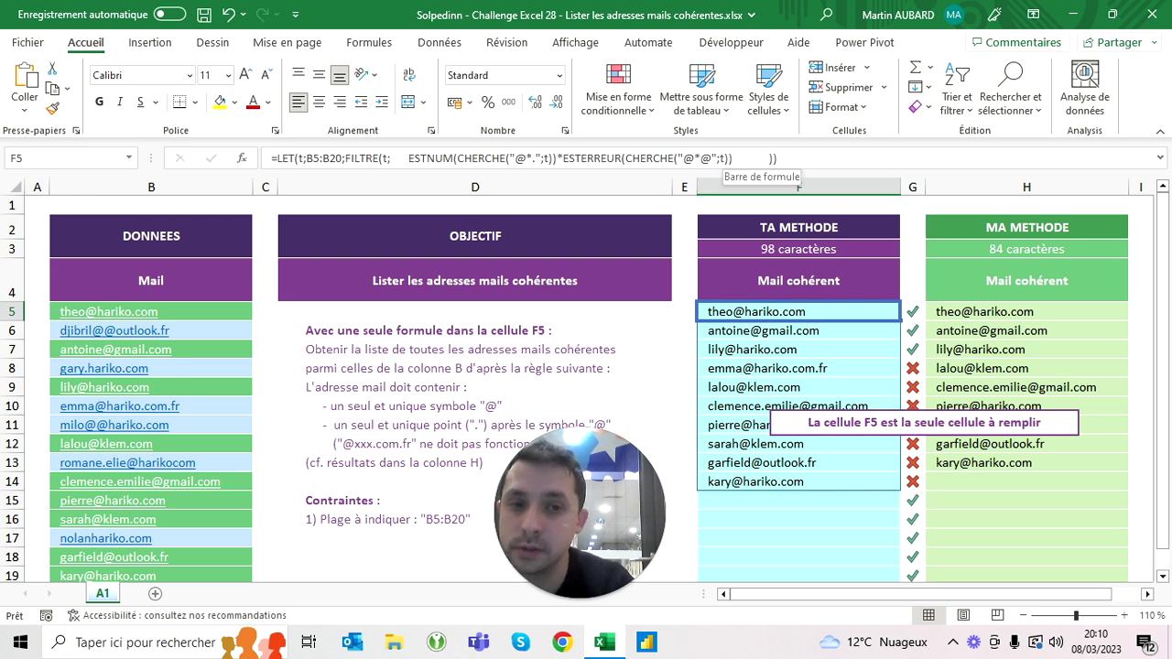
{"action": "key", "text": "ctrl+c"}
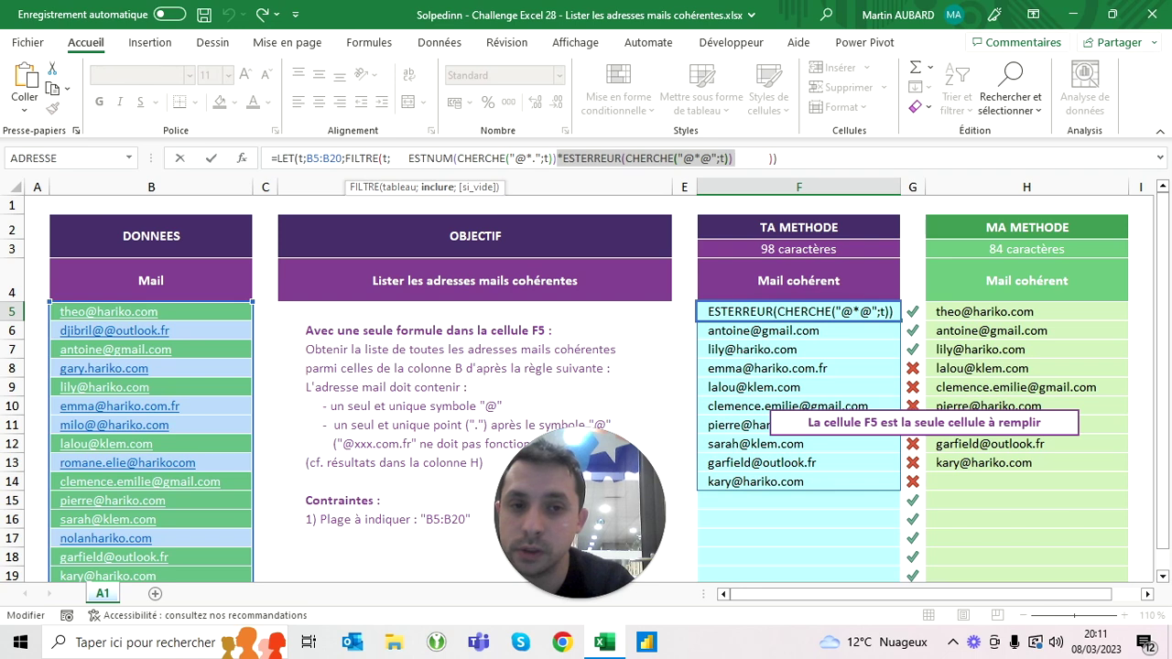
{"action": "key", "text": "Right"}
{"action": "key", "text": "ctrl+v"}
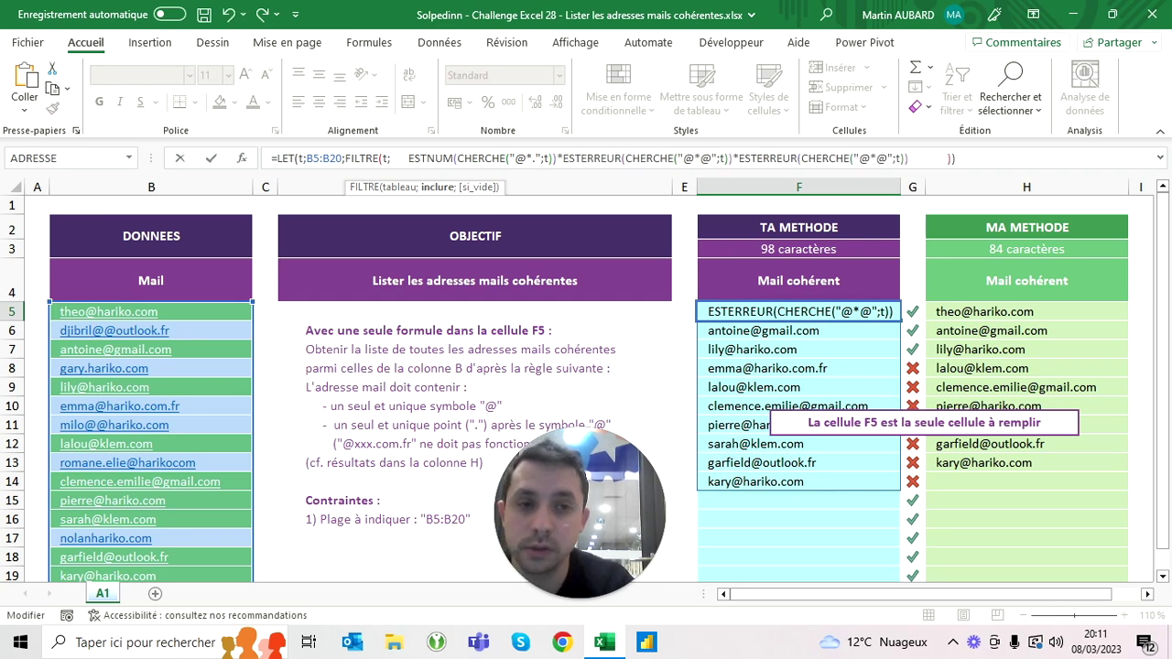
{"action": "key", "text": "Left"}
{"action": "key", "text": "Left"}
{"action": "key", "text": "Left"}
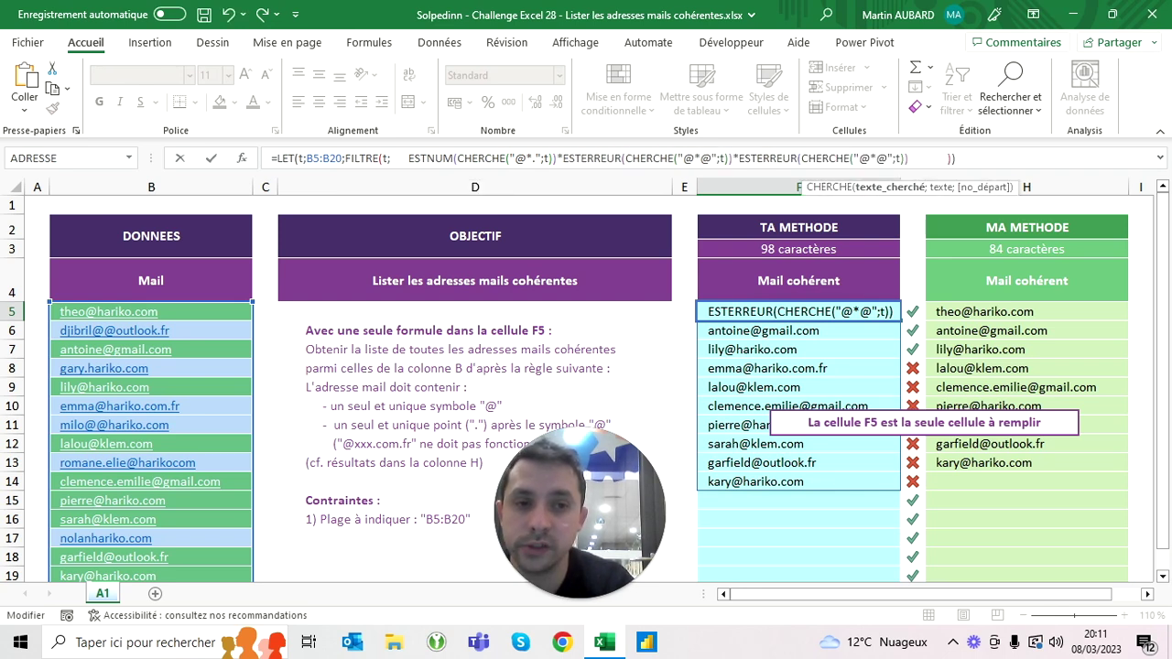
{"action": "key", "text": "BackSpace"}
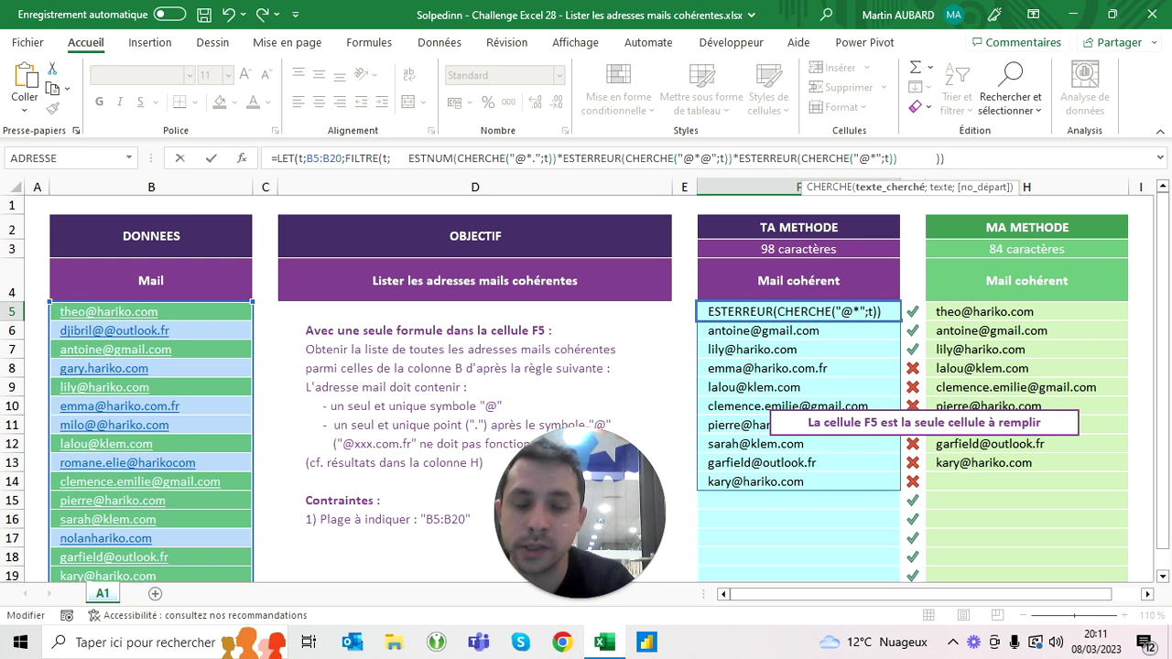
{"action": "type", "text": "."}
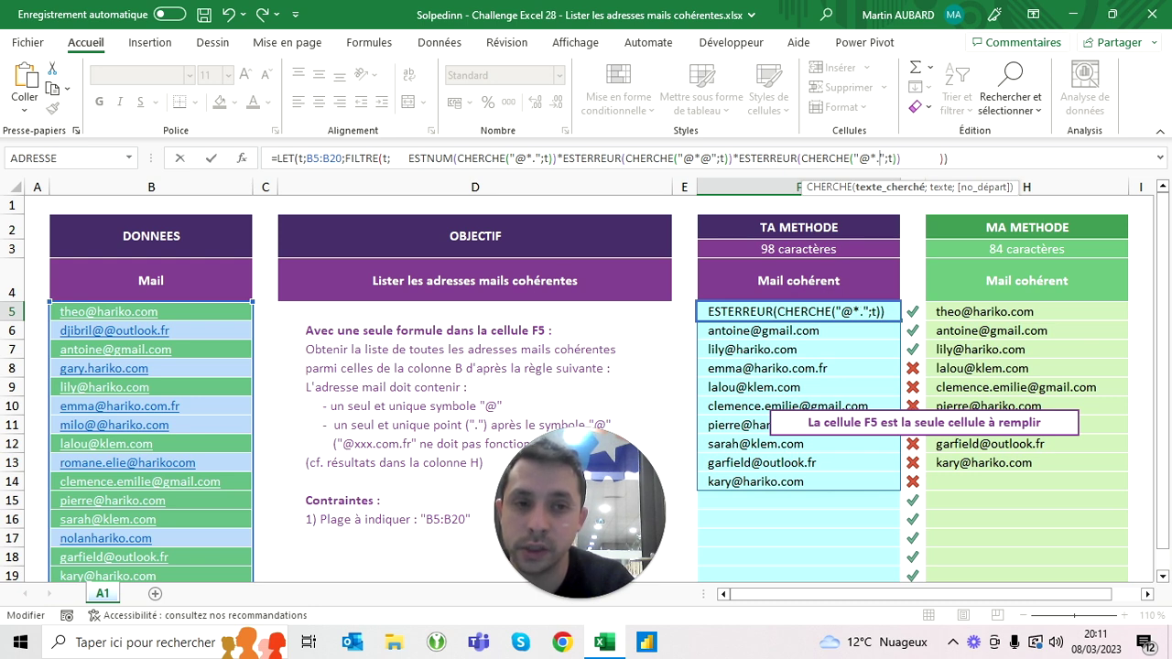
{"action": "type", "text": "*."}
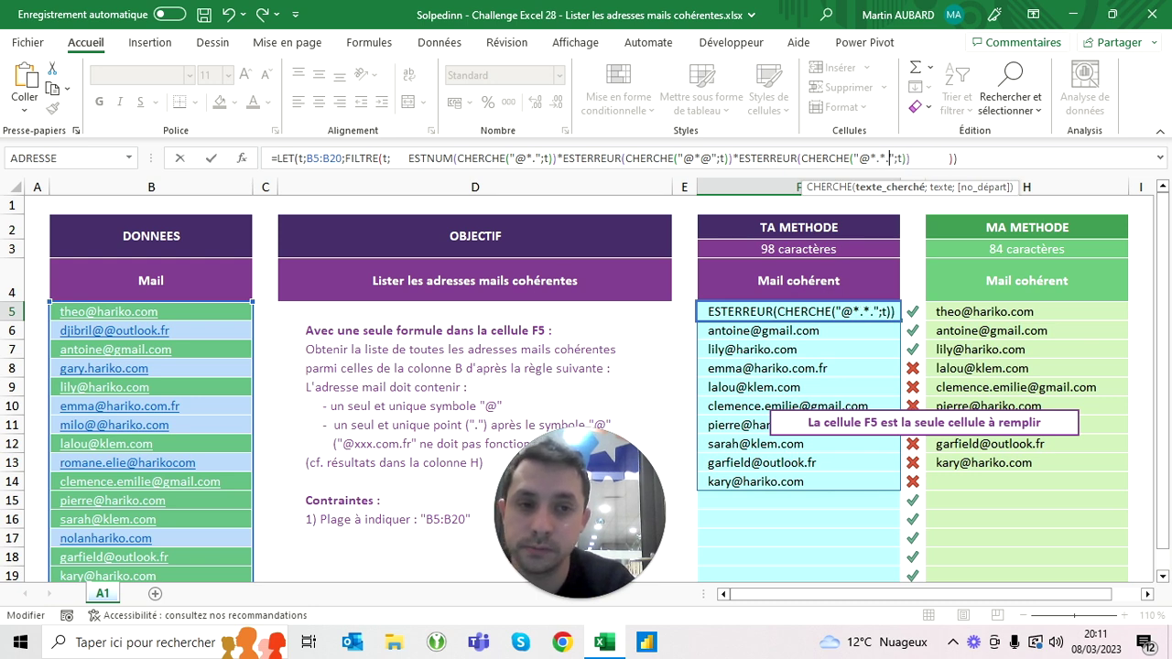
{"action": "key", "text": "ctrl+Return"}
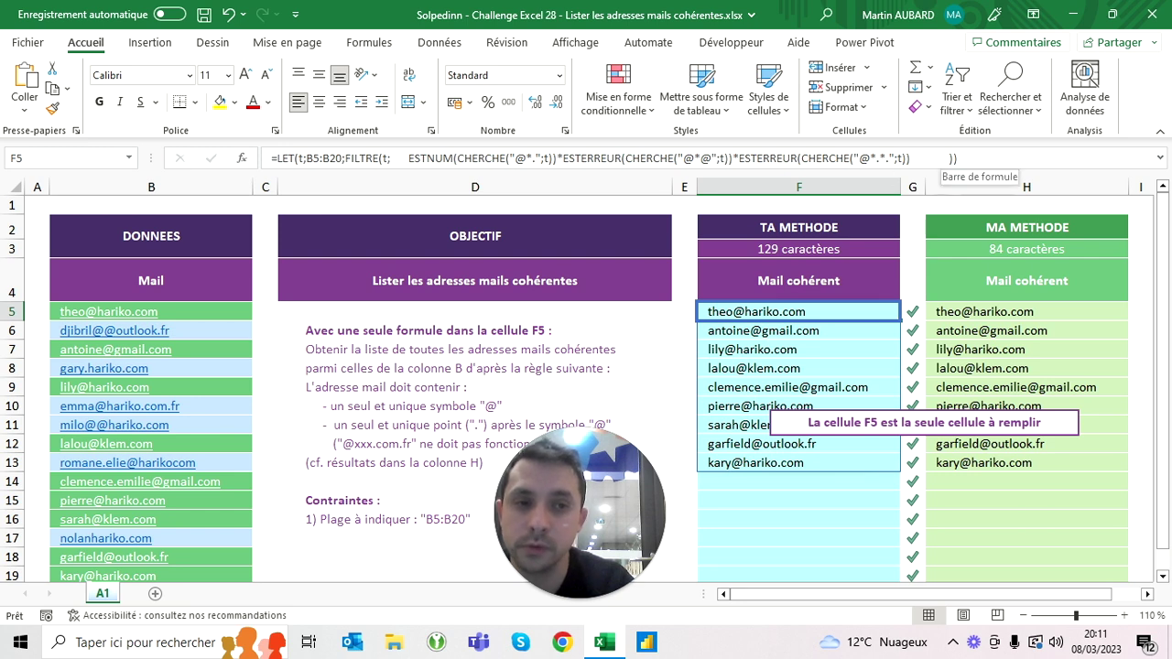
{"action": "left_click_drag", "start_coordinate": [950, 158], "coordinate": [912, 158]}
Remove the extra spaces and line breaks from the F5 formula, undoing a #NOM? mistake.
{"action": "key", "text": "BackSpace"}
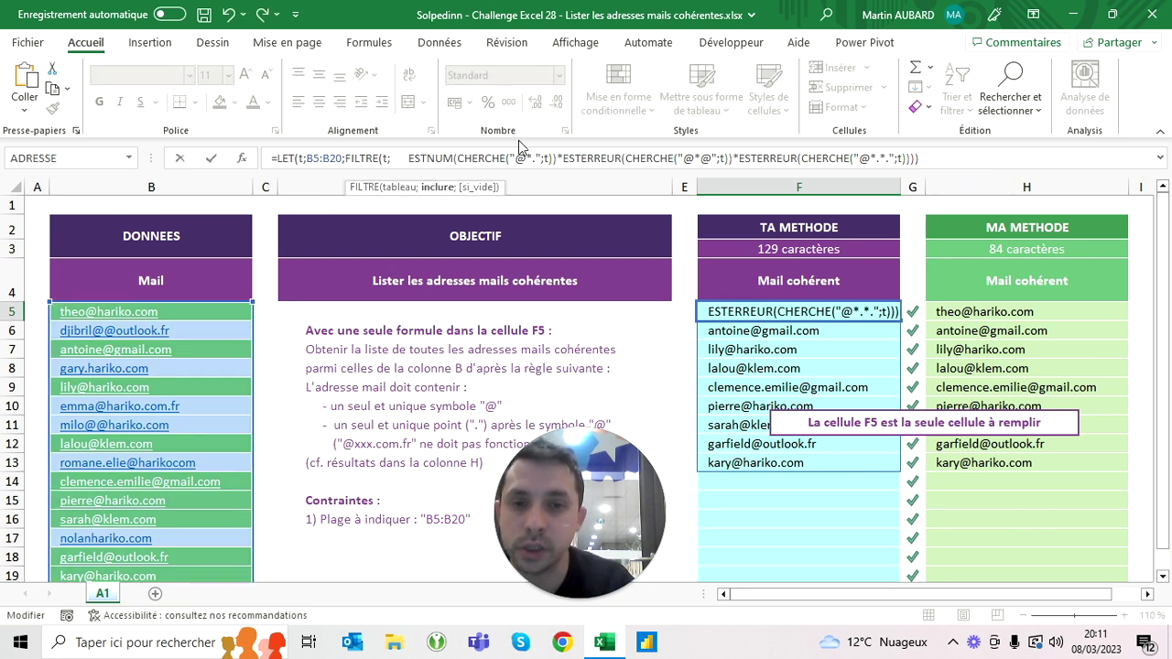
{"action": "left_click_drag", "start_coordinate": [414, 158], "coordinate": [390, 157]}
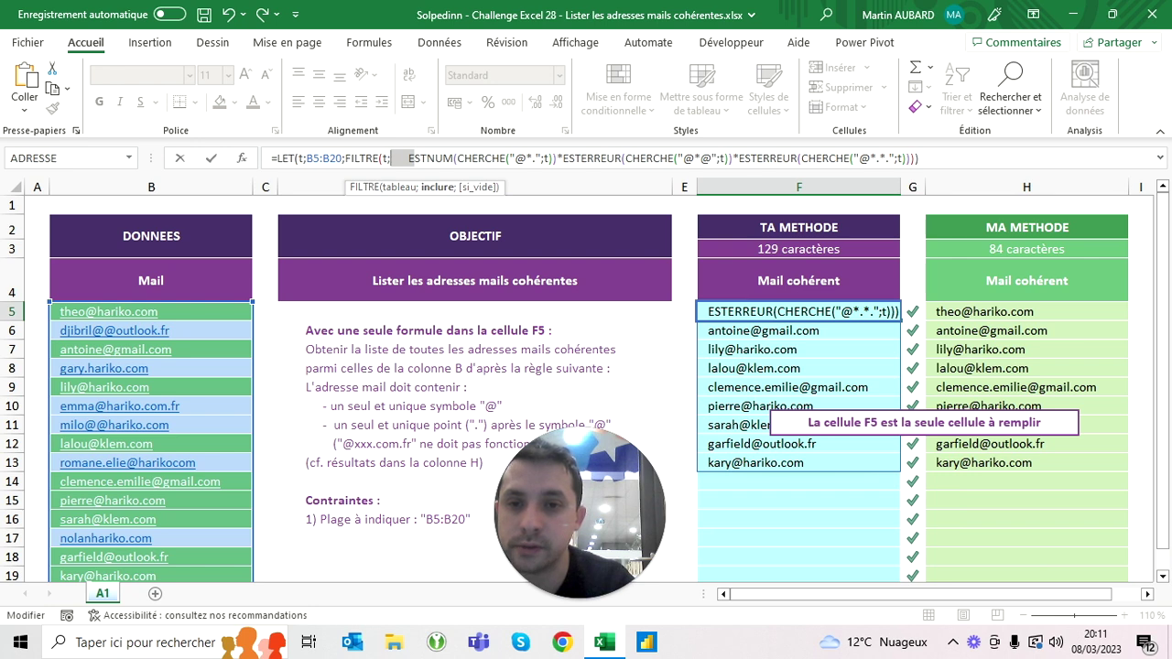
{"action": "key", "text": "BackSpace"}
{"action": "key", "text": "Return"}
{"action": "key", "text": "Up"}
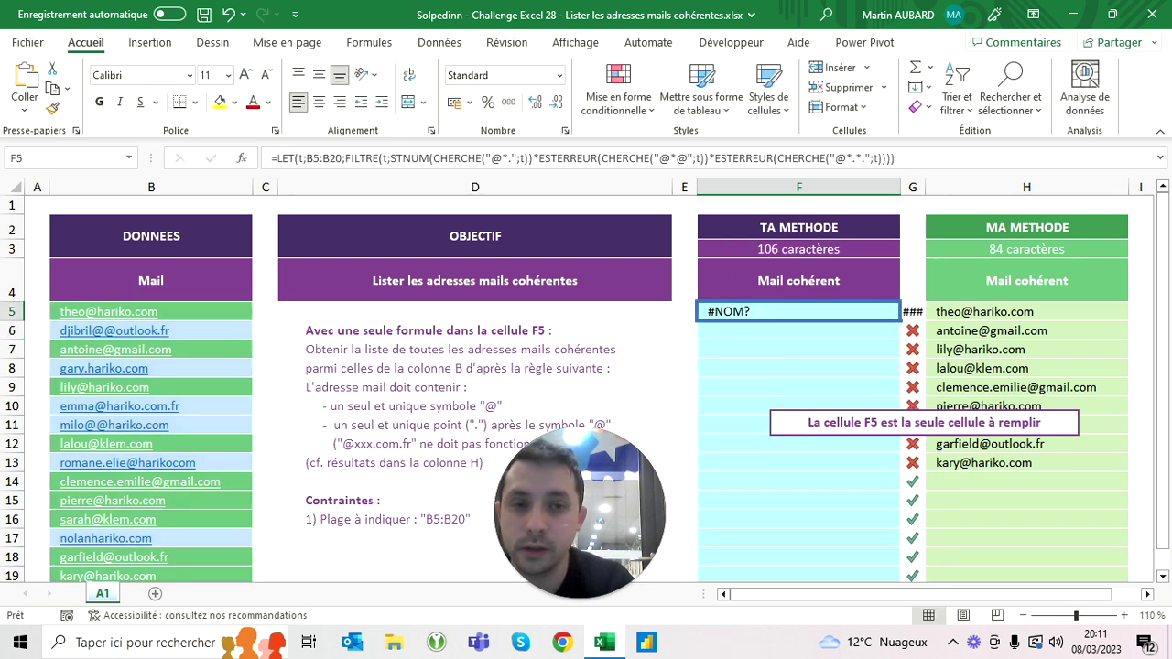
{"action": "left_click", "coordinate": [228, 14]}
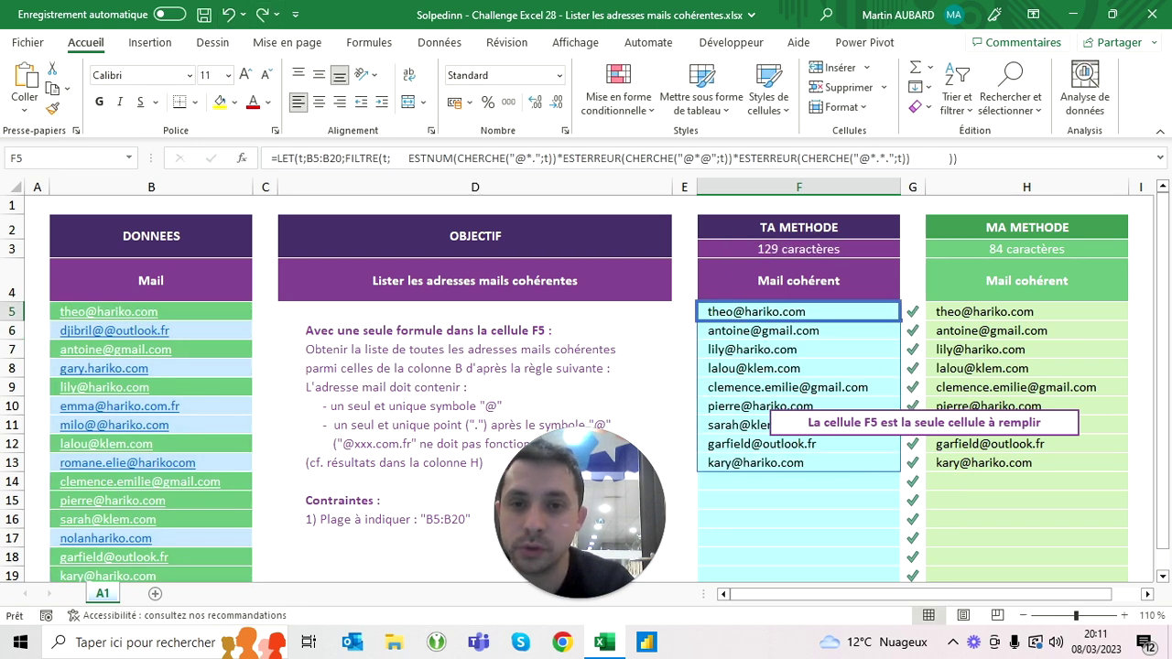
{"action": "left_click", "coordinate": [509, 158]}
{"action": "key", "text": "BackSpace"}
{"action": "key", "text": "BackSpace"}
{"action": "key", "text": "BackSpace"}
{"action": "key", "text": "BackSpace"}
{"action": "key", "text": "BackSpace"}
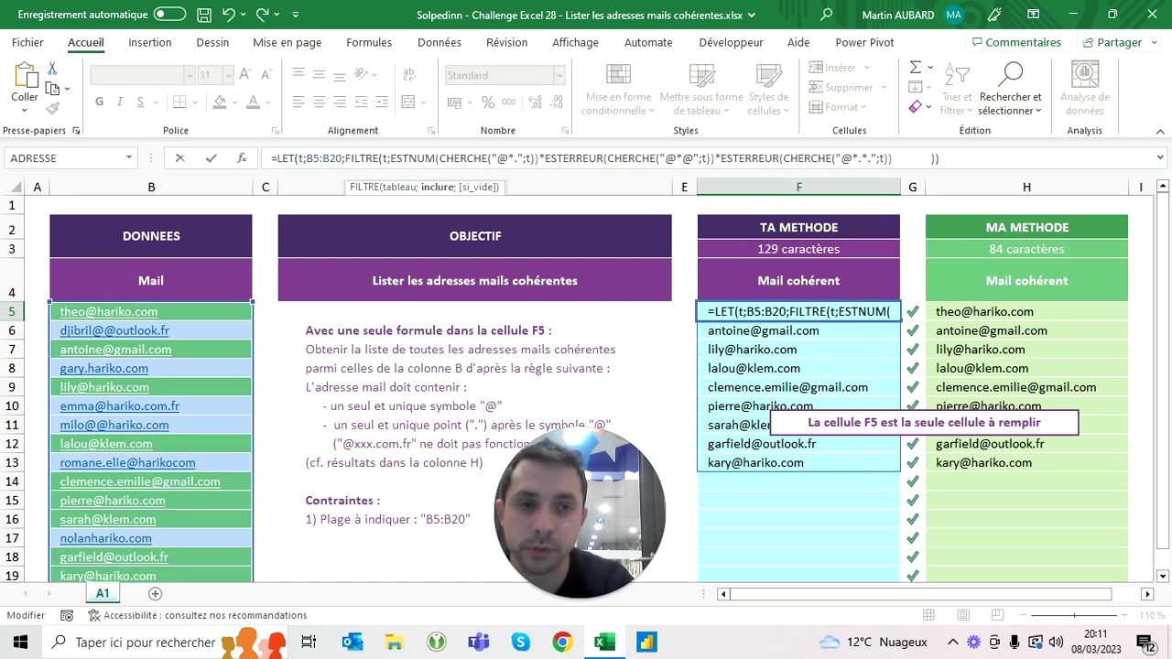
{"action": "left_click", "coordinate": [927, 158]}
{"action": "key", "text": "BackSpace"}
{"action": "key", "text": "BackSpace"}
{"action": "key", "text": "BackSpace"}
{"action": "key", "text": "BackSpace"}
{"action": "key", "text": "BackSpace"}
{"action": "key", "text": "BackSpace"}
{"action": "key", "text": "BackSpace"}
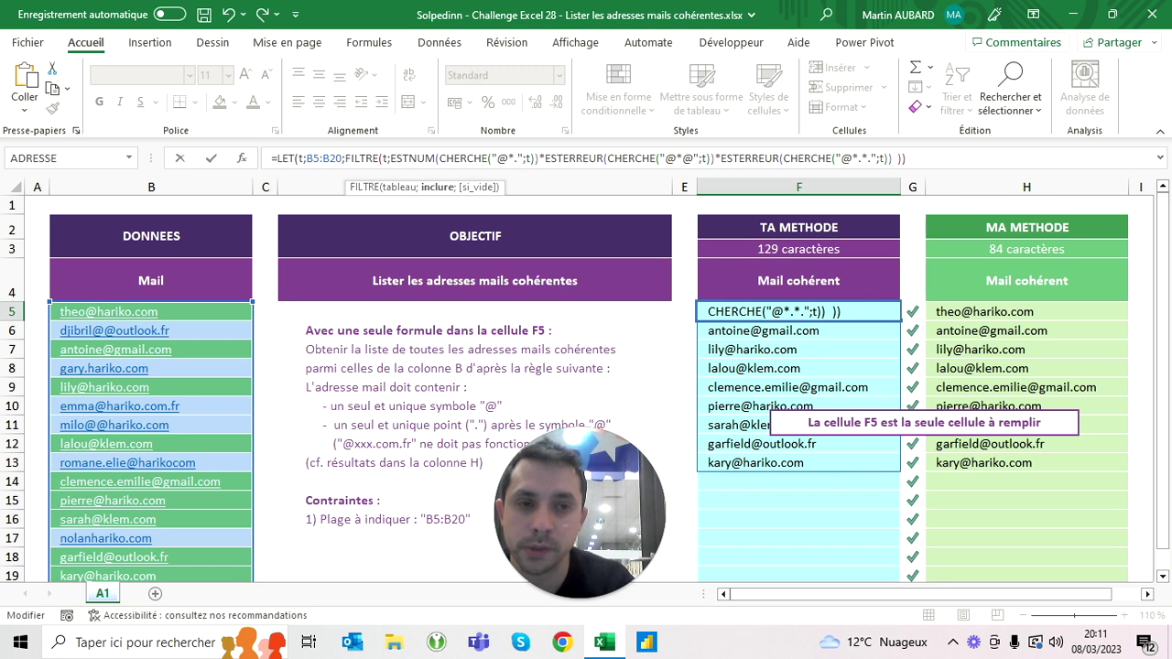
{"action": "key", "text": "BackSpace"}
{"action": "key", "text": "BackSpace"}
{"action": "key", "text": "BackSpace"}
{"action": "key", "text": "ctrl+Return"}
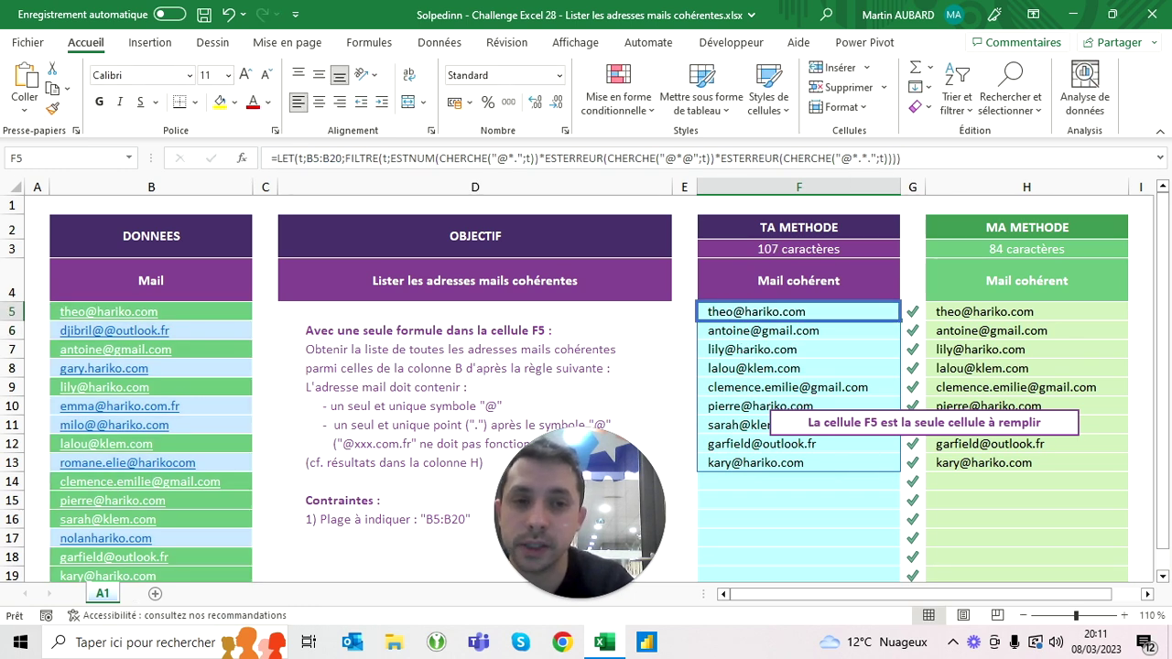
Shorten both ESTERREUR functions to ESTERR, bringing the formula to 101 characters.
{"action": "left_click", "coordinate": [779, 158]}
{"action": "key", "text": "BackSpace"}
{"action": "key", "text": "BackSpace"}
{"action": "key", "text": "BackSpace"}
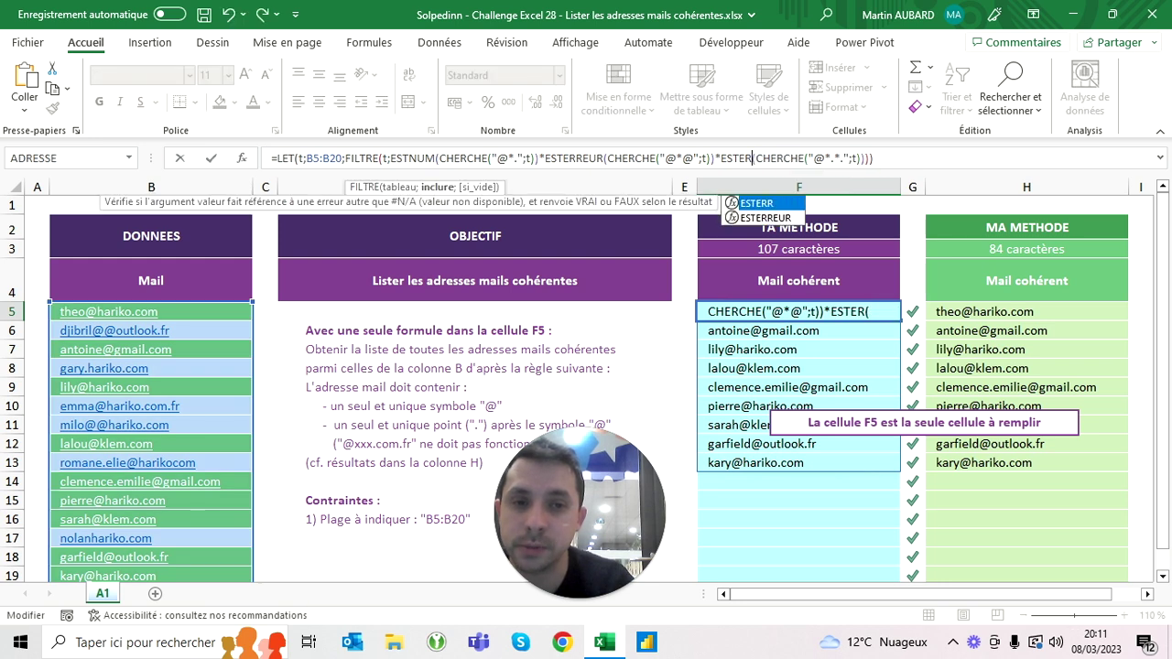
{"action": "type", "text": "R"}
{"action": "key", "text": "ctrl+Return"}
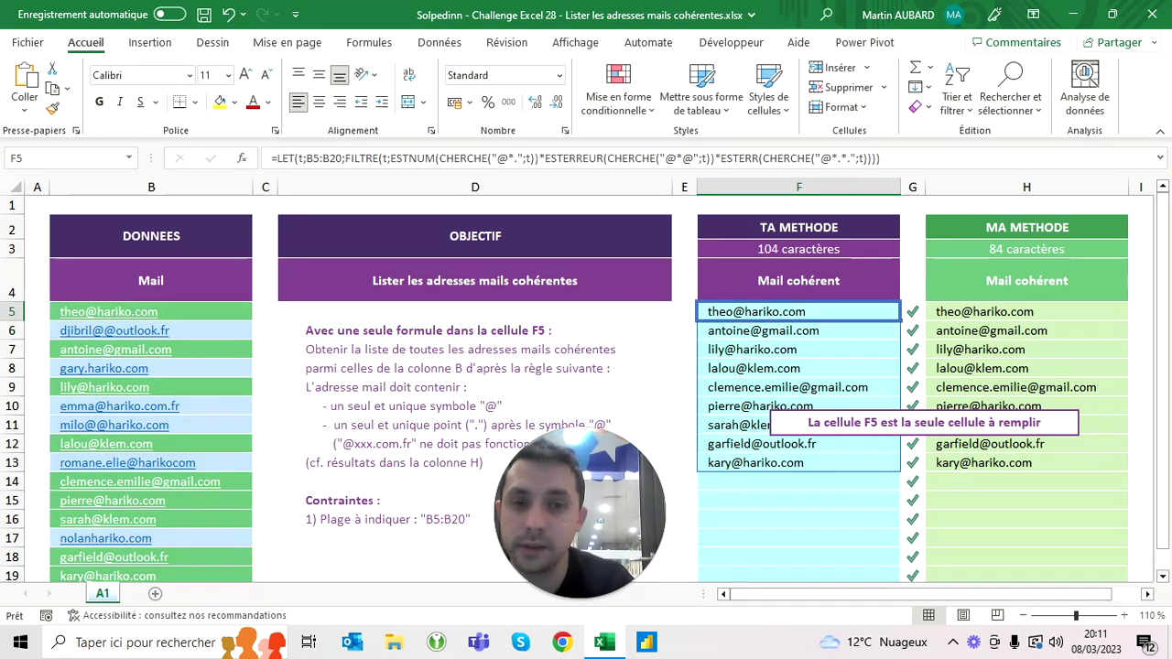
{"action": "left_click", "coordinate": [593, 158]}
{"action": "key", "text": "BackSpace"}
{"action": "key", "text": "BackSpace"}
{"action": "key", "text": "BackSpace"}
{"action": "key", "text": "Return"}
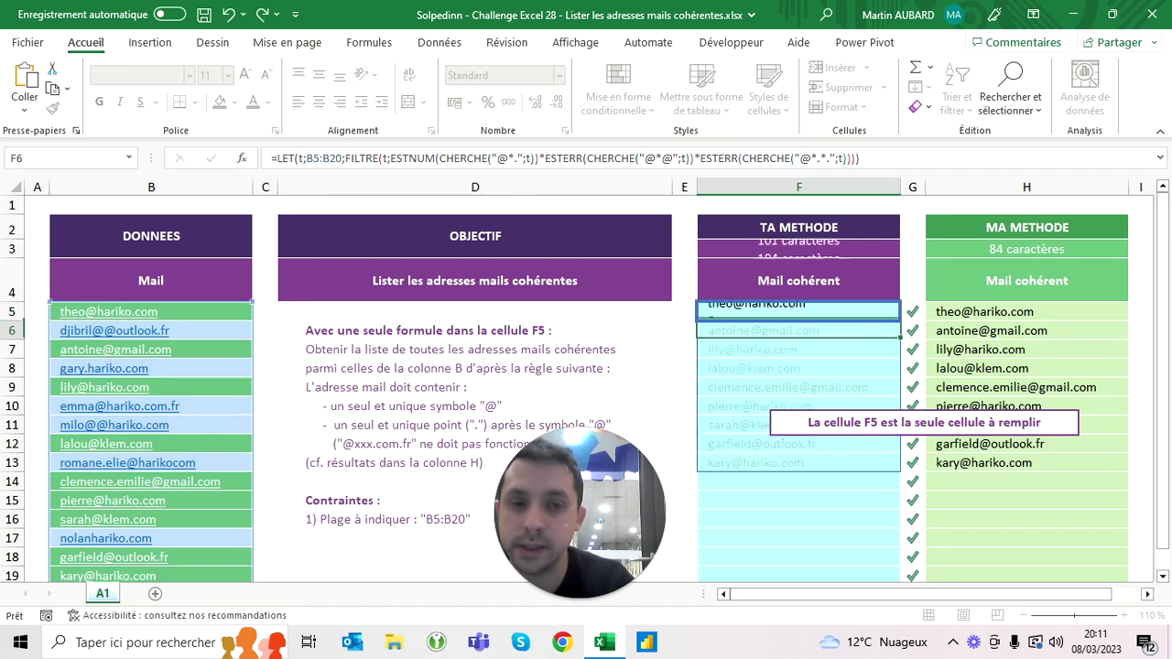
{"action": "left_click", "coordinate": [798, 311]}
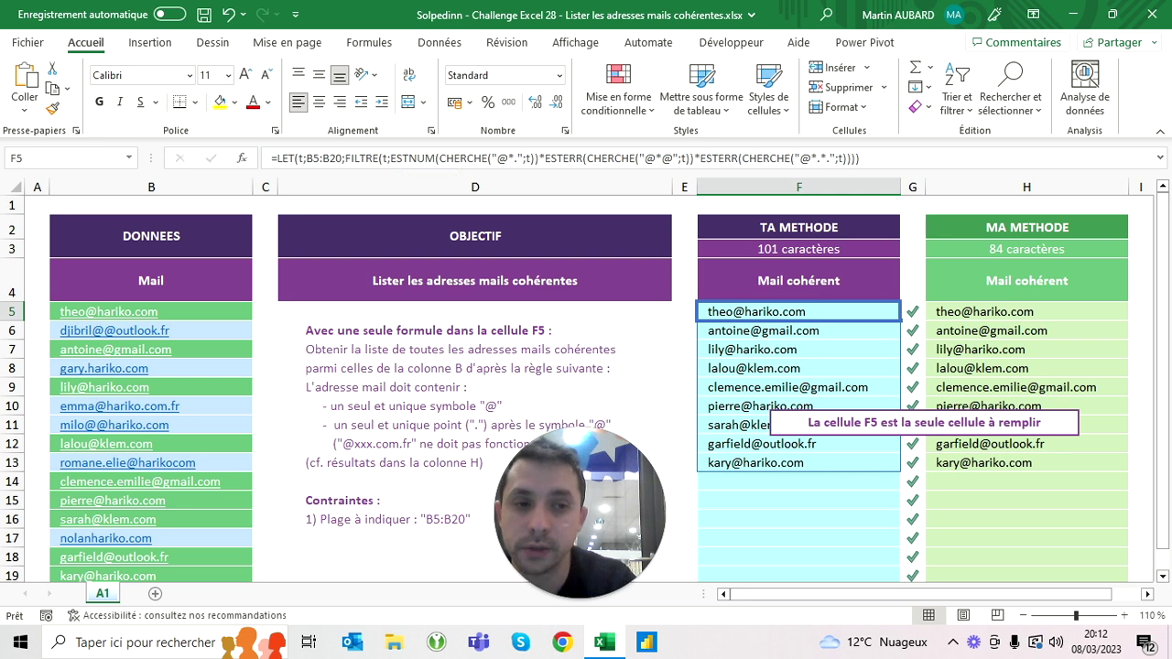
Clear F5 and enter =LET(t;B5;t), adding the missing closing parenthesis.
{"action": "key", "text": "Delete"}
{"action": "key", "text": "Up"}
{"action": "key", "text": "Down"}
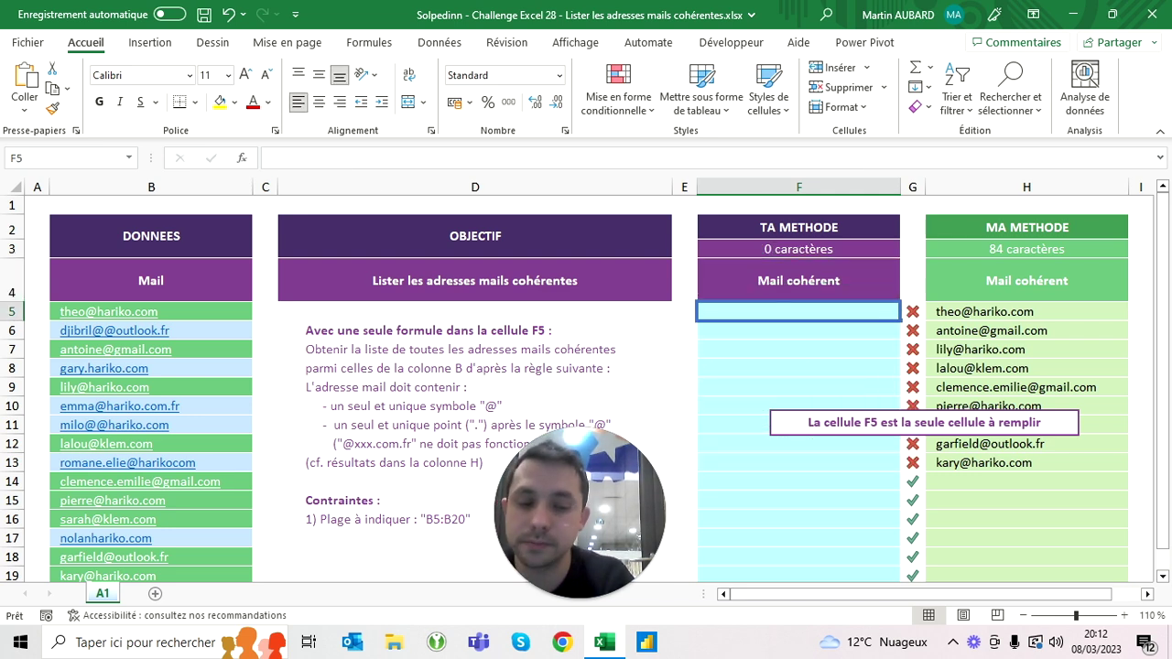
{"action": "type", "text": "=let(t:"}
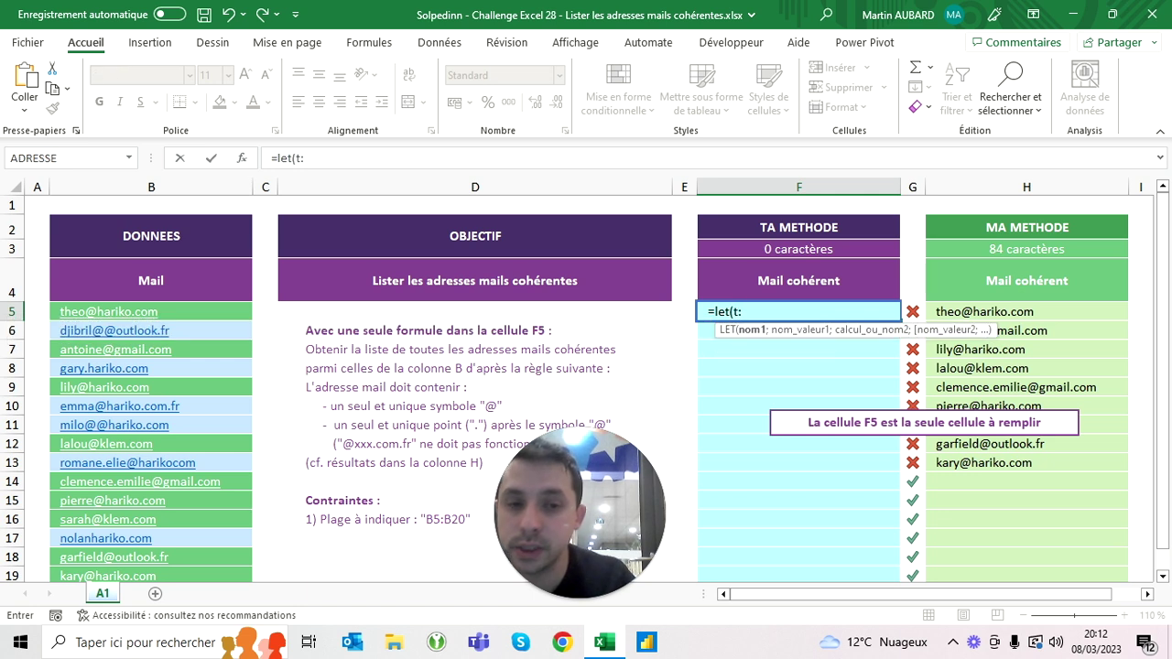
{"action": "key", "text": "BackSpace"}
{"action": "type", "text": ";"}
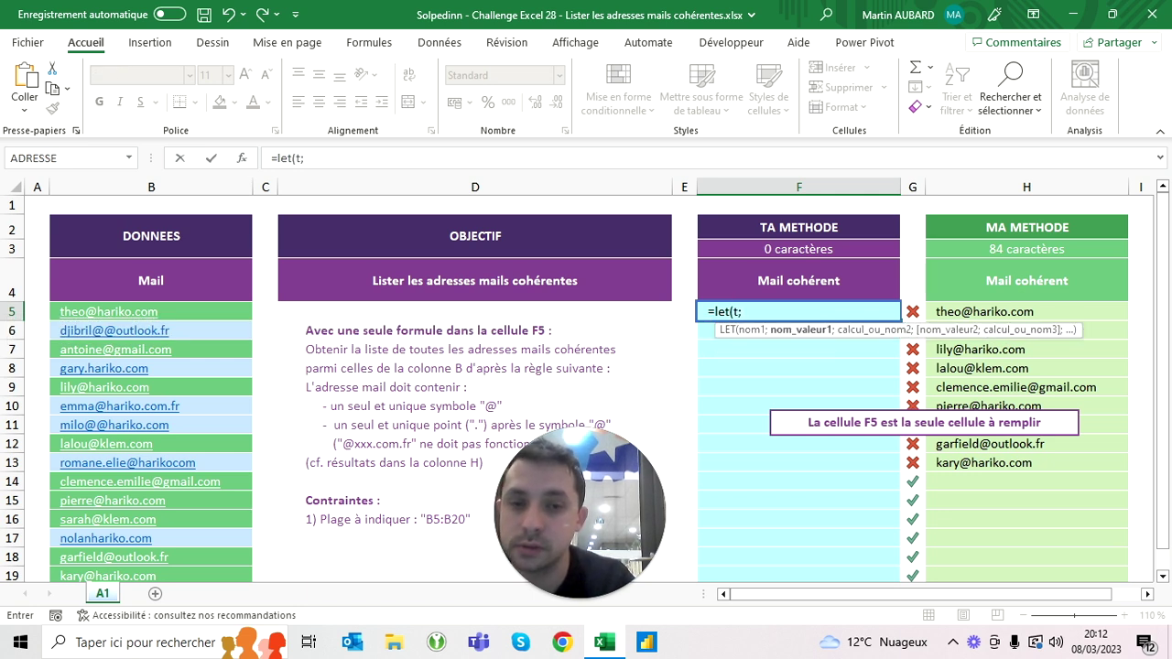
{"action": "left_click", "coordinate": [151, 311]}
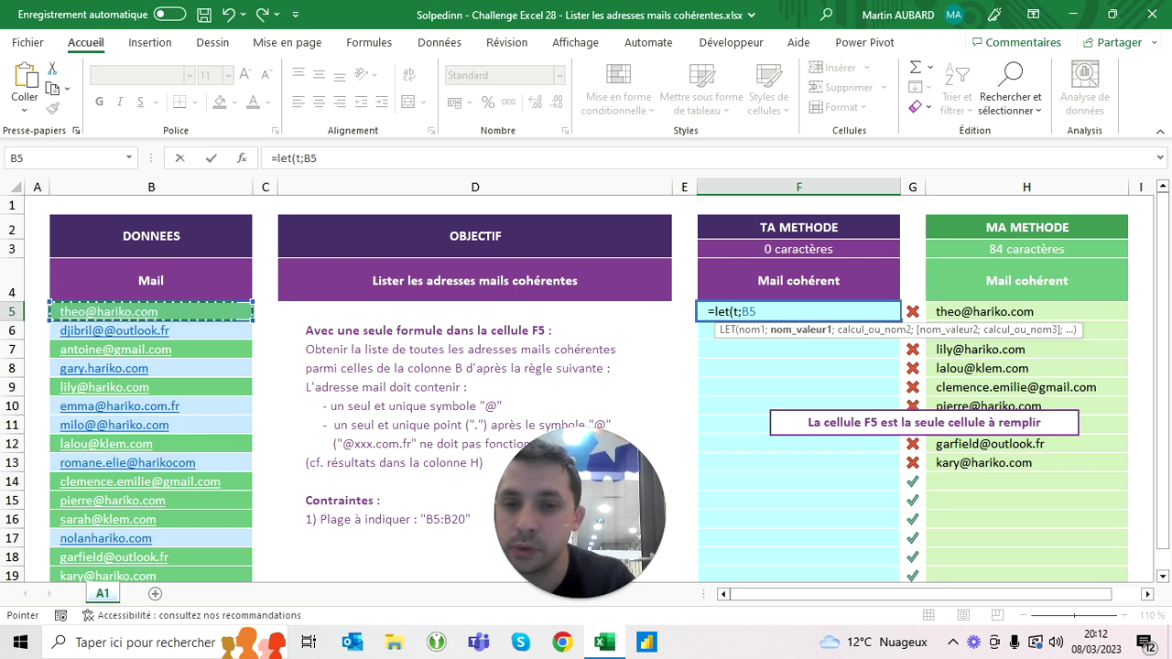
{"action": "type", "text": ";t"}
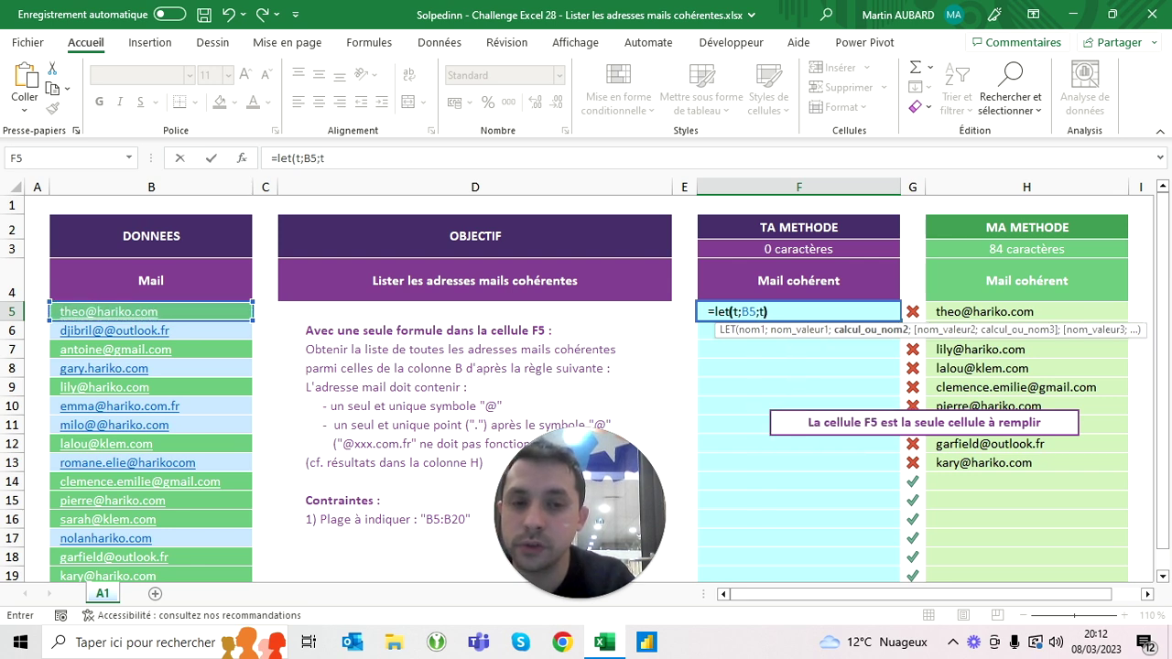
{"action": "key", "text": "ctrl+Return"}
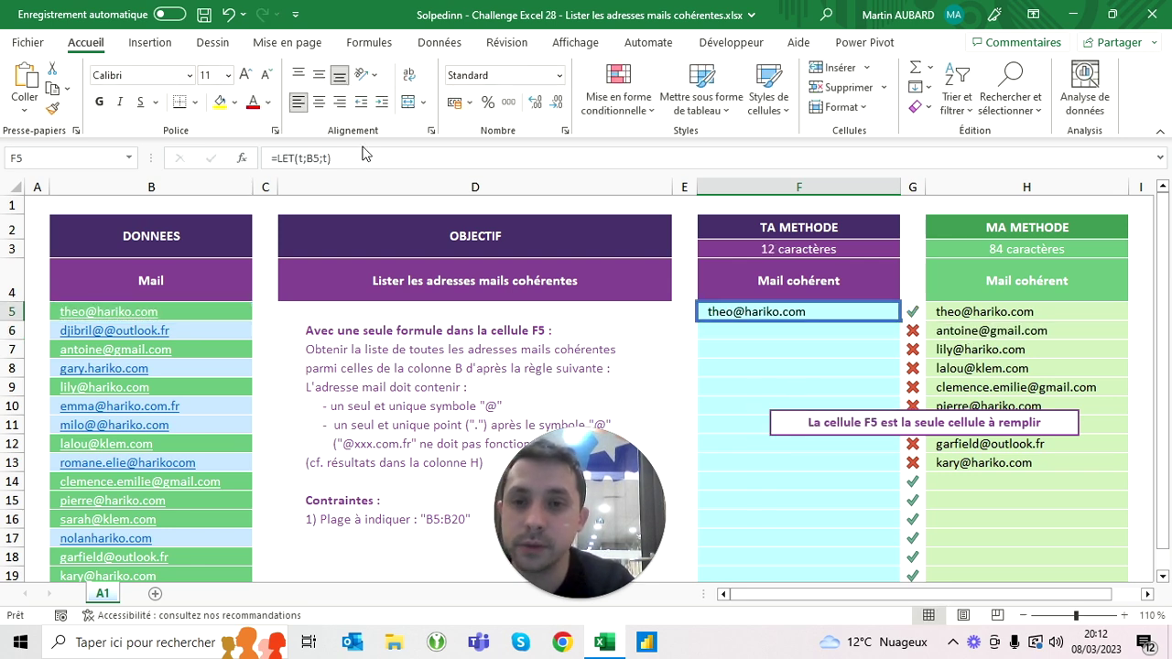
{"action": "key", "text": "F2"}
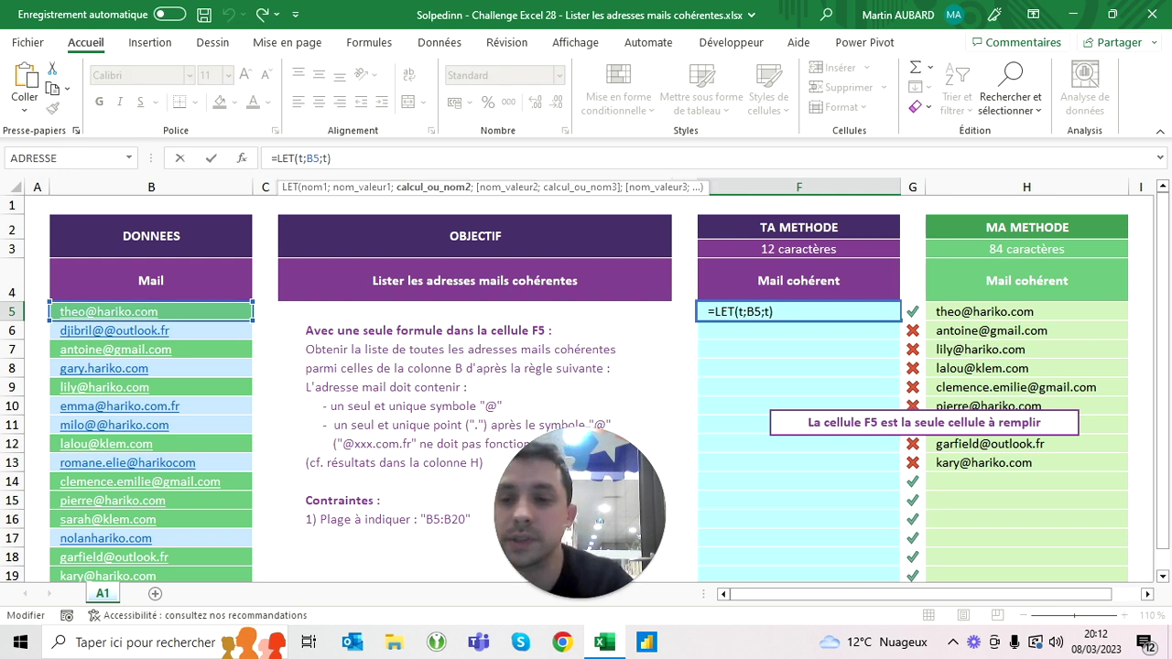
{"action": "type", "text": ")"}
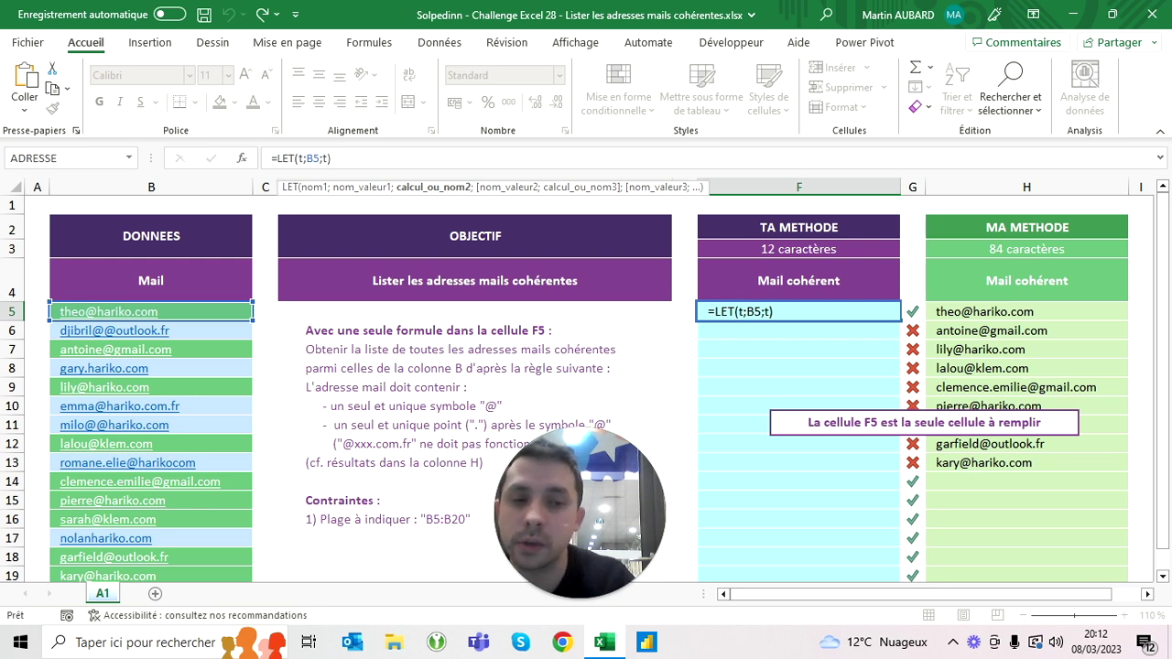
{"action": "key", "text": "ctrl+Return"}
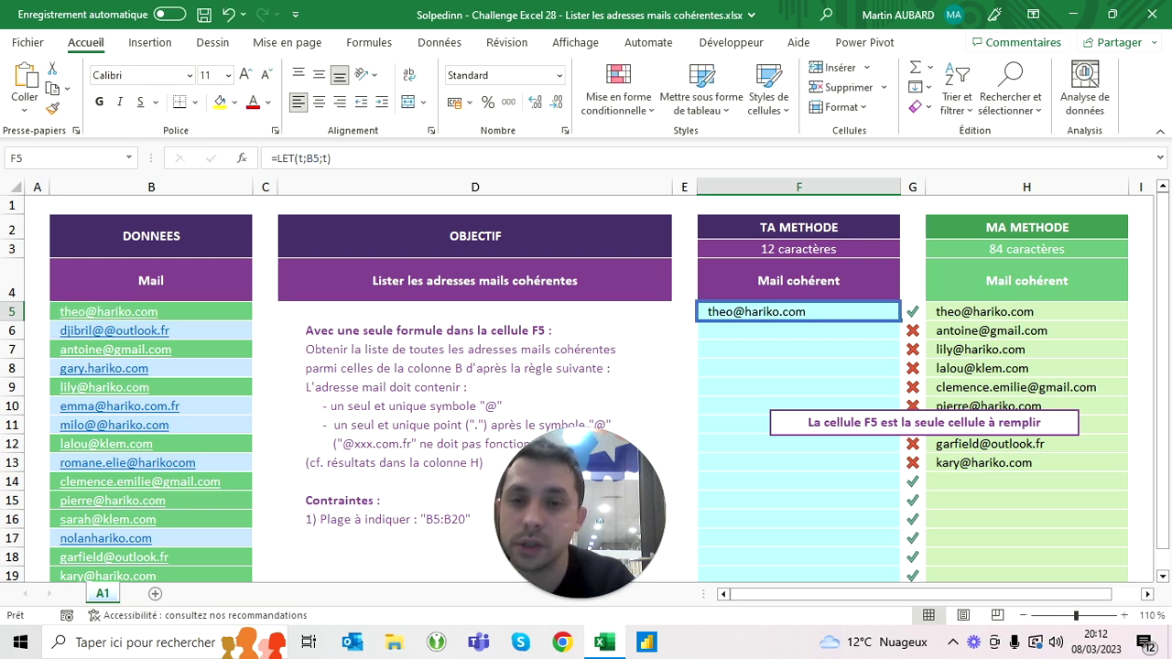
Replace the returned t with NB.SI.ENS(t;DROITE(t;3)="com"), which gives 0.
{"action": "key", "text": "F2"}
{"action": "key", "text": "Left"}
{"action": "key", "text": "BackSpace"}
{"action": "type", "text": "nb"}
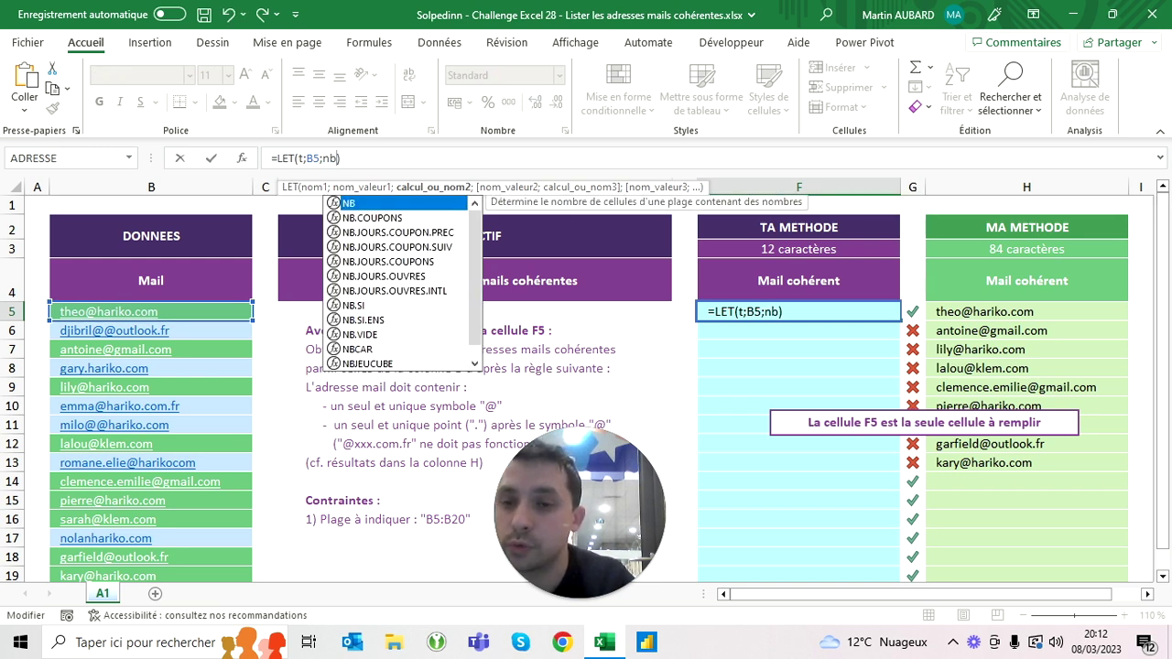
{"action": "type", "text": "."}
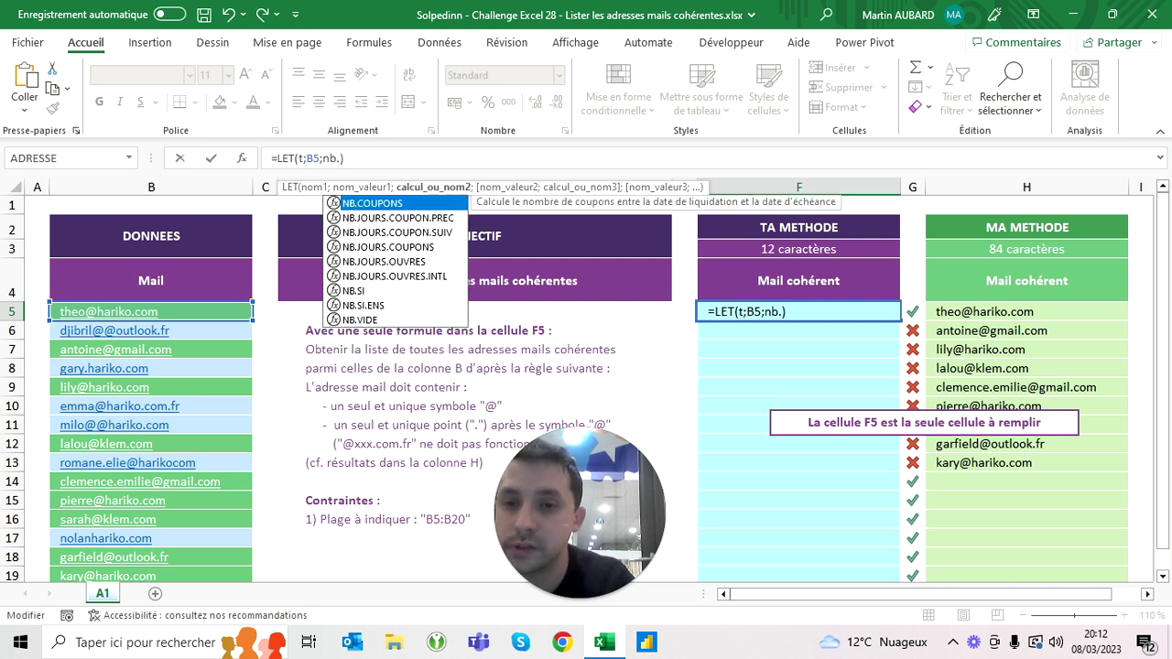
{"action": "type", "text": "si.ens("}
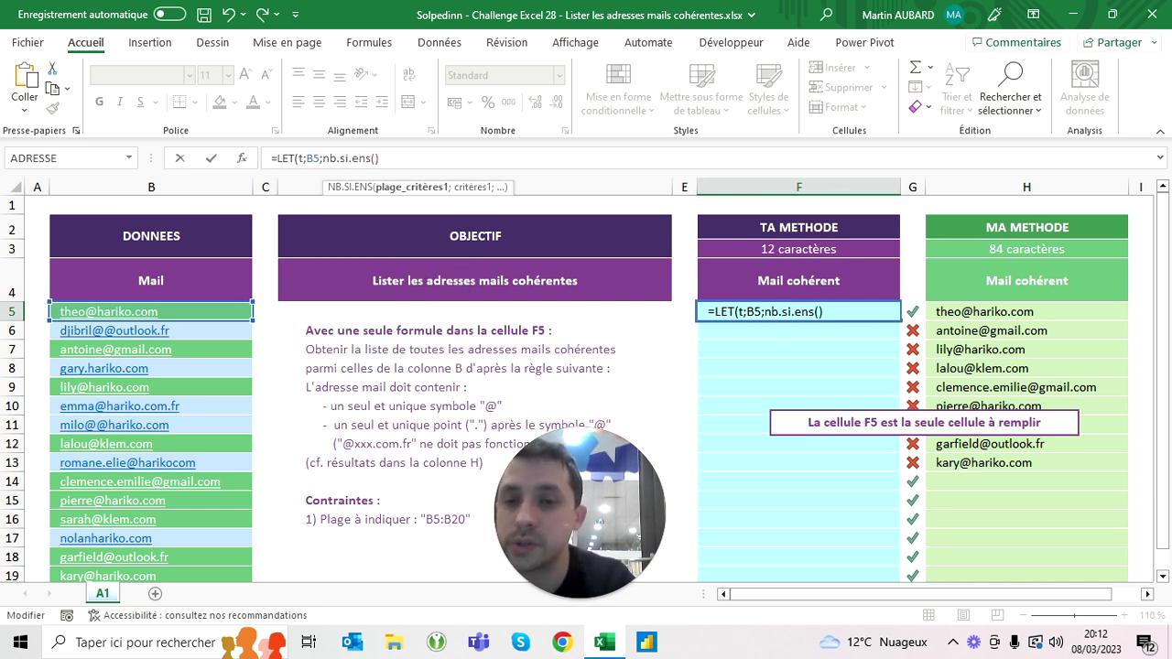
{"action": "type", "text": ")"}
{"action": "key", "text": "Left"}
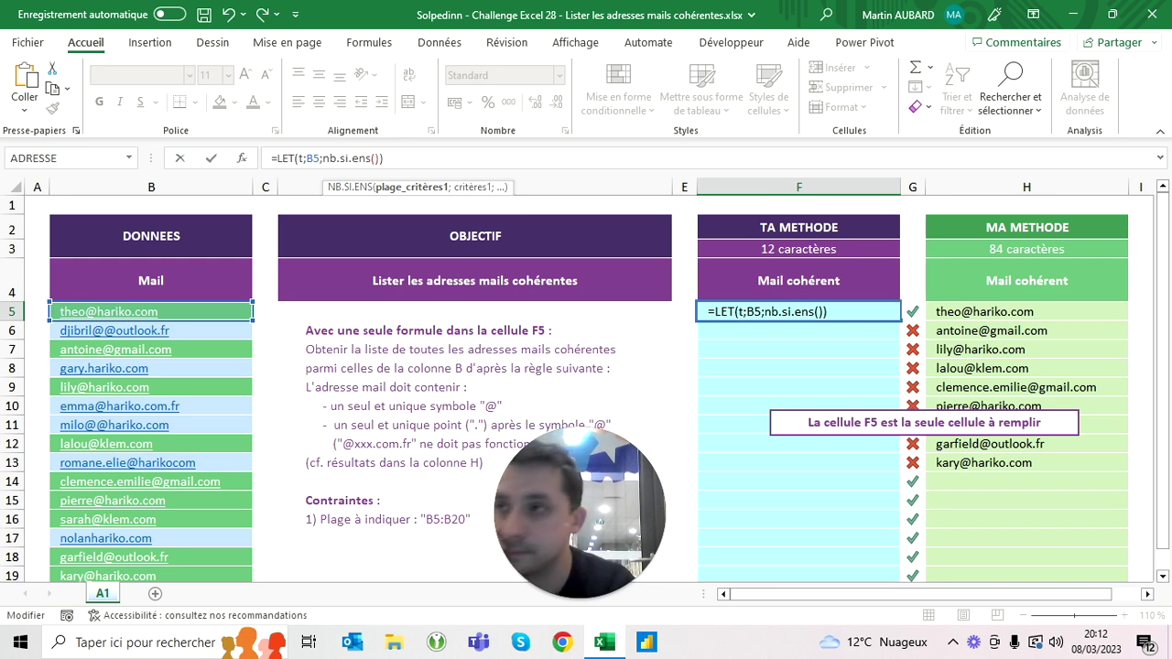
{"action": "type", "text": "t"}
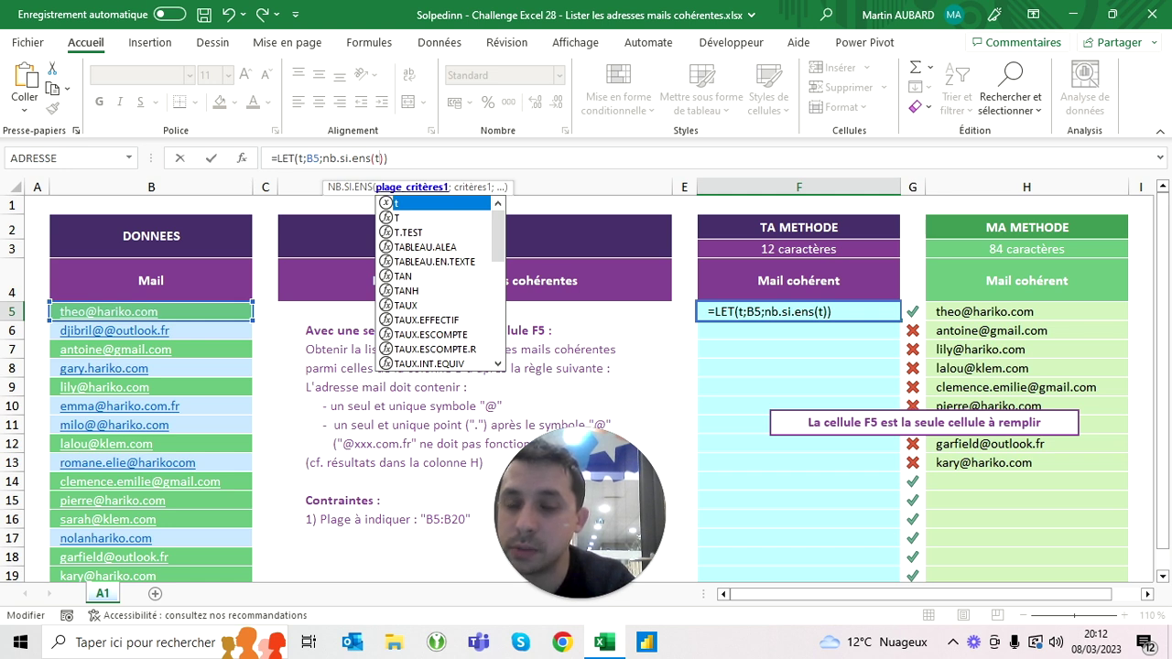
{"action": "type", "text": ";"}
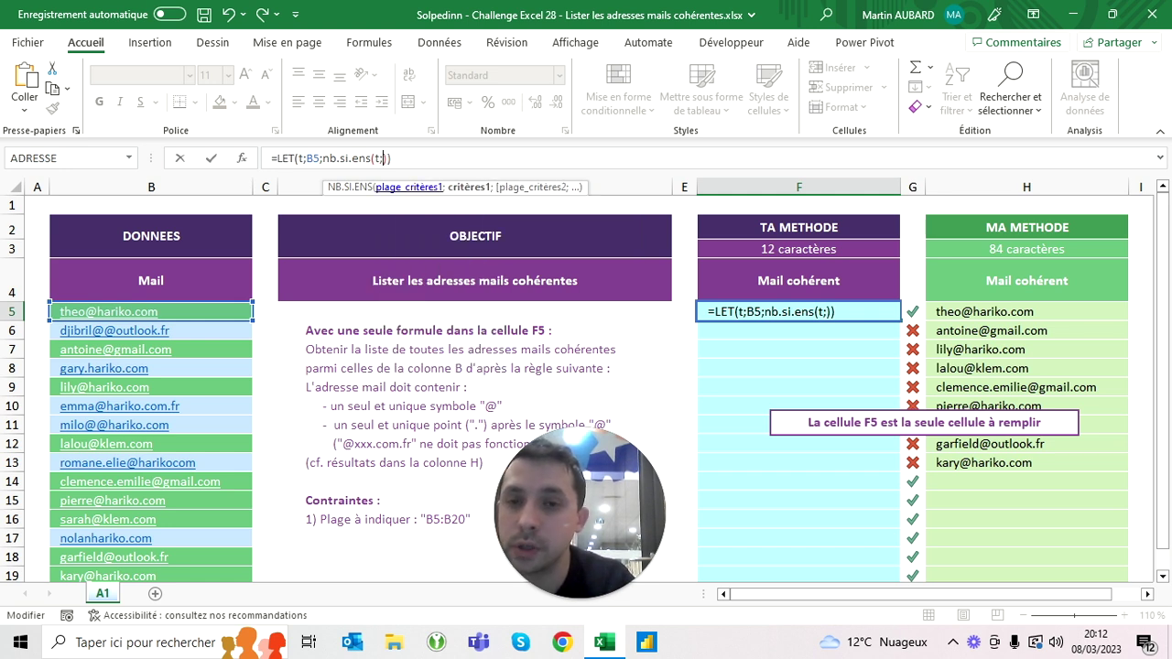
{"action": "type", "text": "n"}
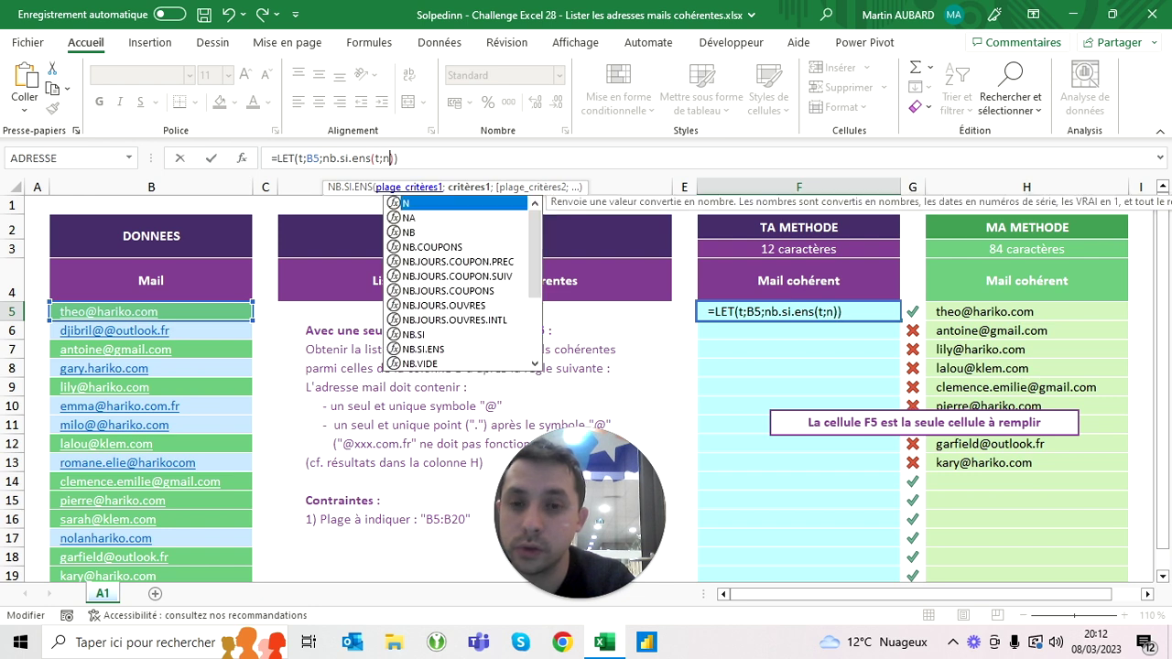
{"action": "type", "text": "bcar"}
{"action": "key", "text": "BackSpace"}
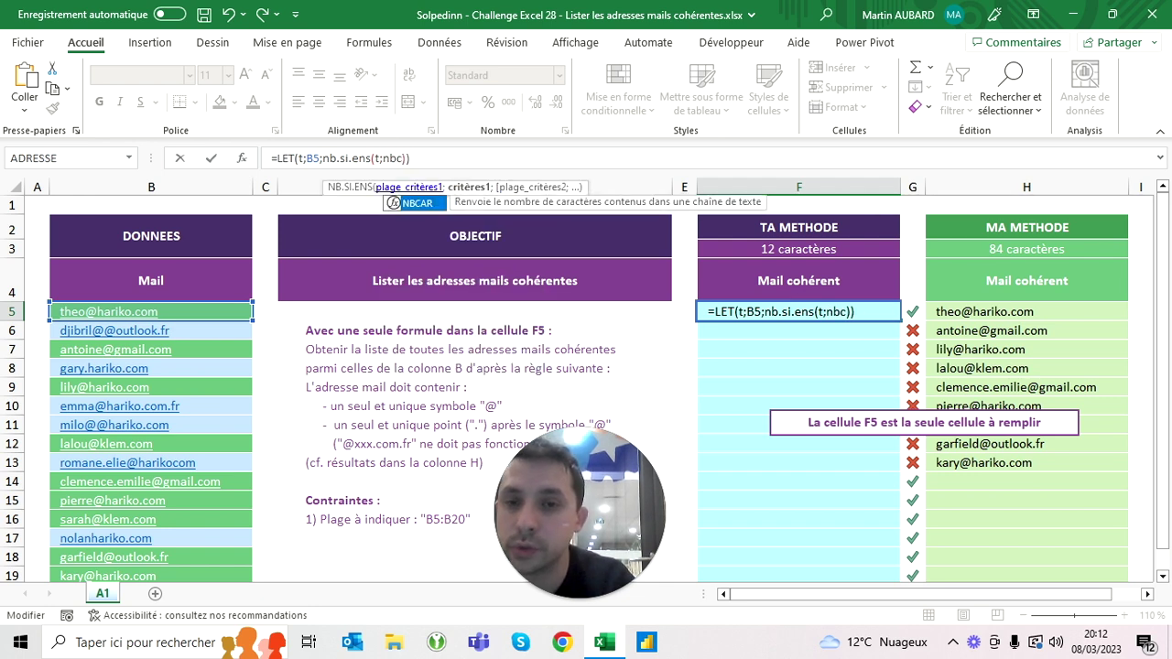
{"action": "key", "text": "BackSpace"}
{"action": "key", "text": "BackSpace"}
{"action": "key", "text": "BackSpace"}
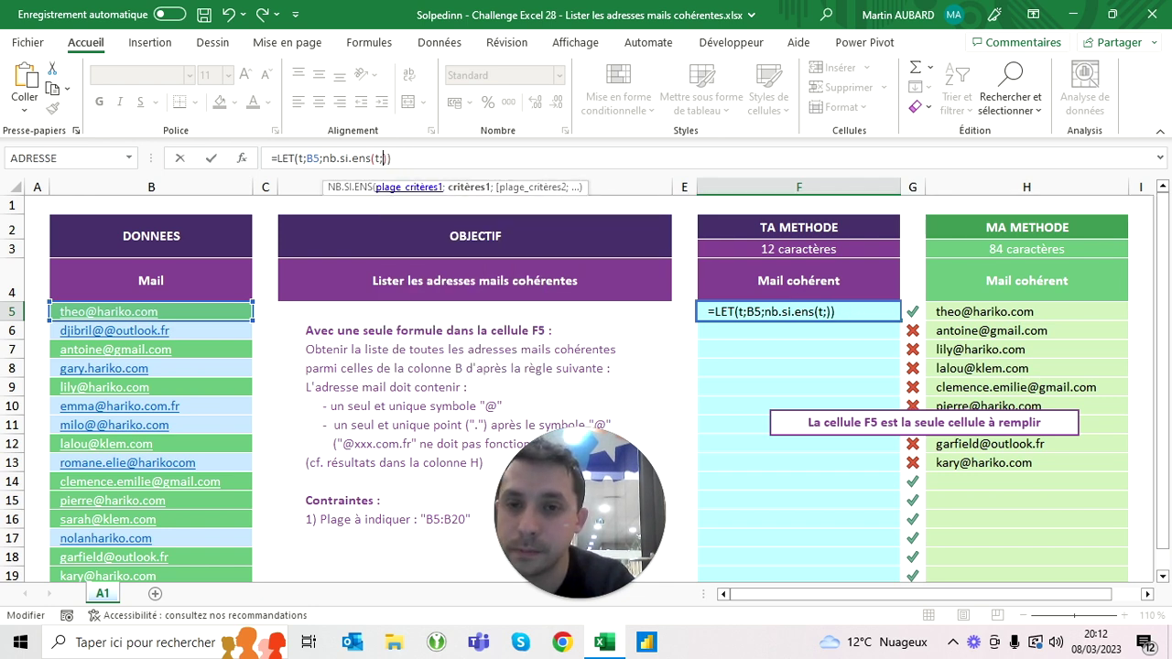
{"action": "type", "text": "d"}
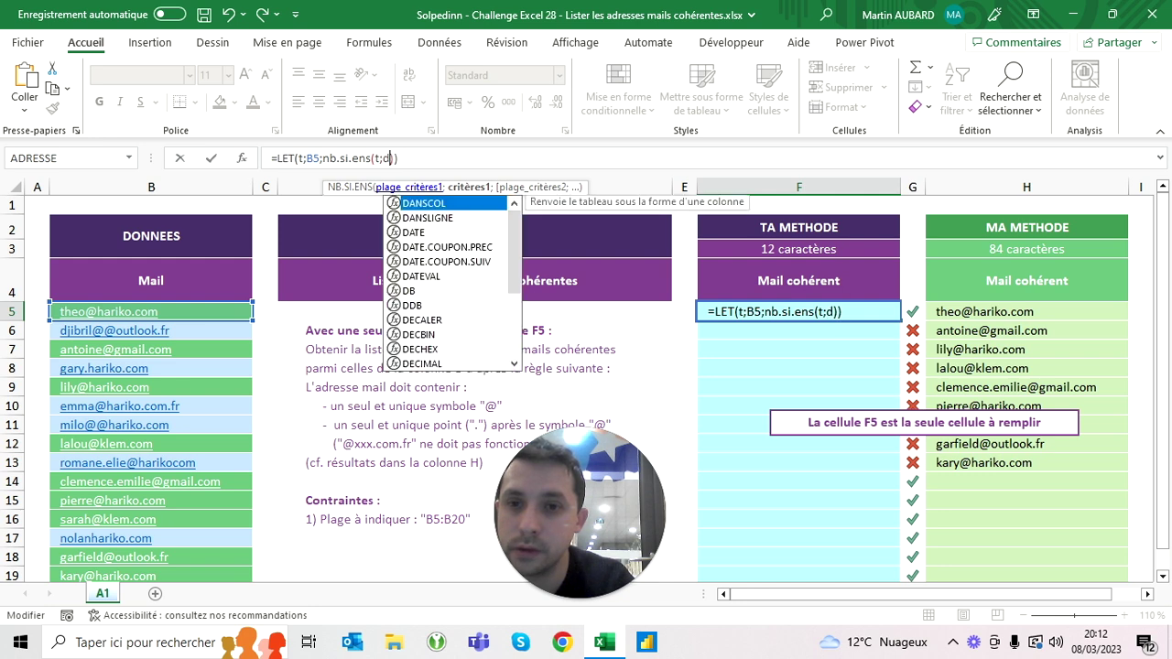
{"action": "type", "text": "roite(t"}
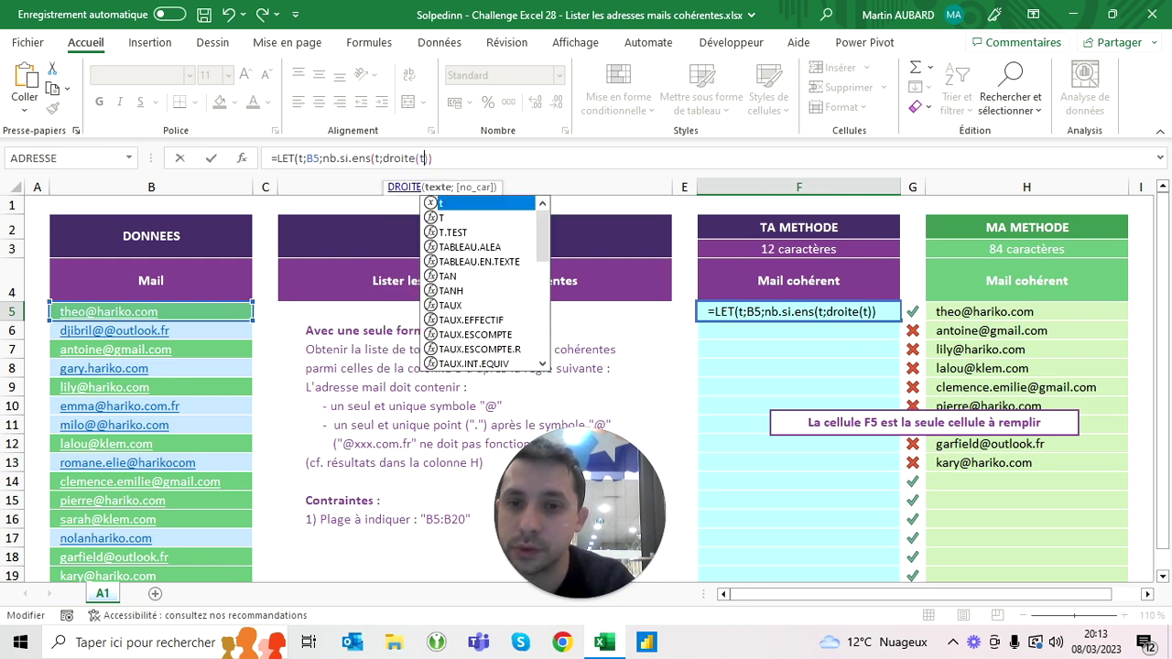
{"action": "type", "text": ";3"}
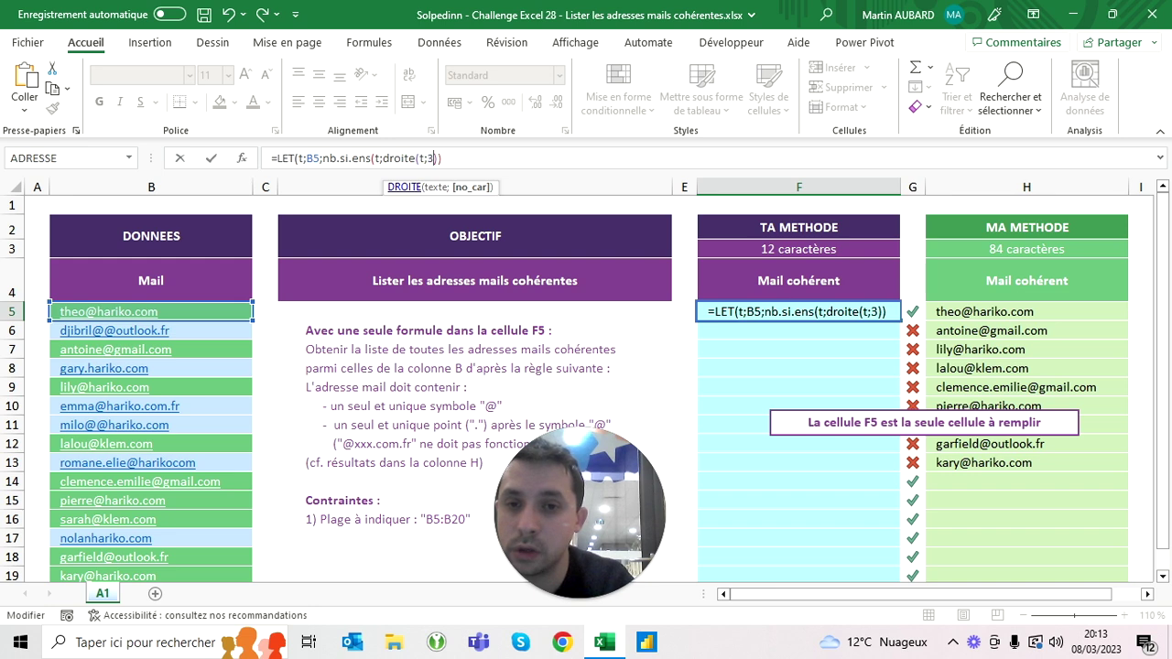
{"action": "type", "text": ")"}
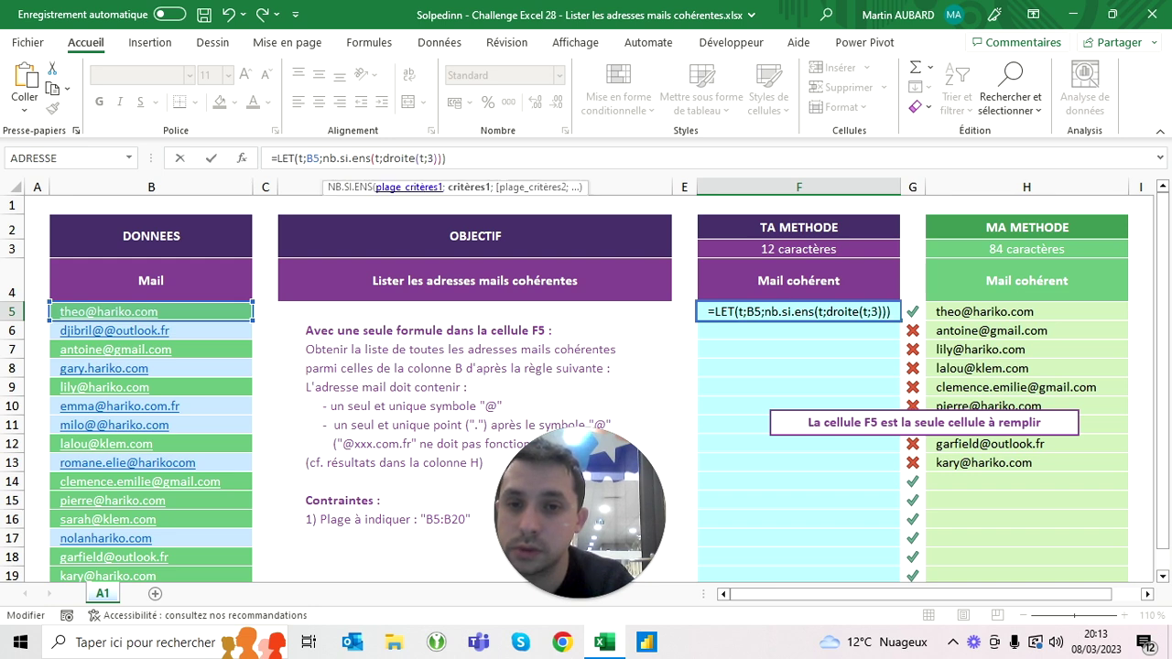
{"action": "type", "text": "=\"com\""}
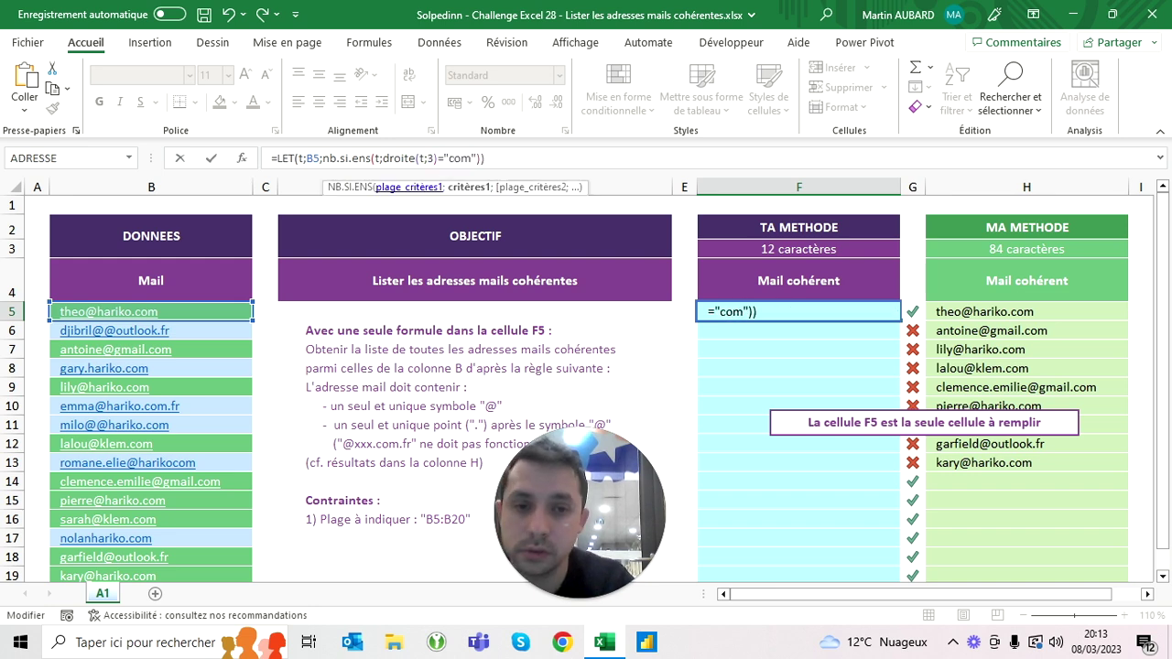
{"action": "key", "text": "Return"}
{"action": "key", "text": "Up"}
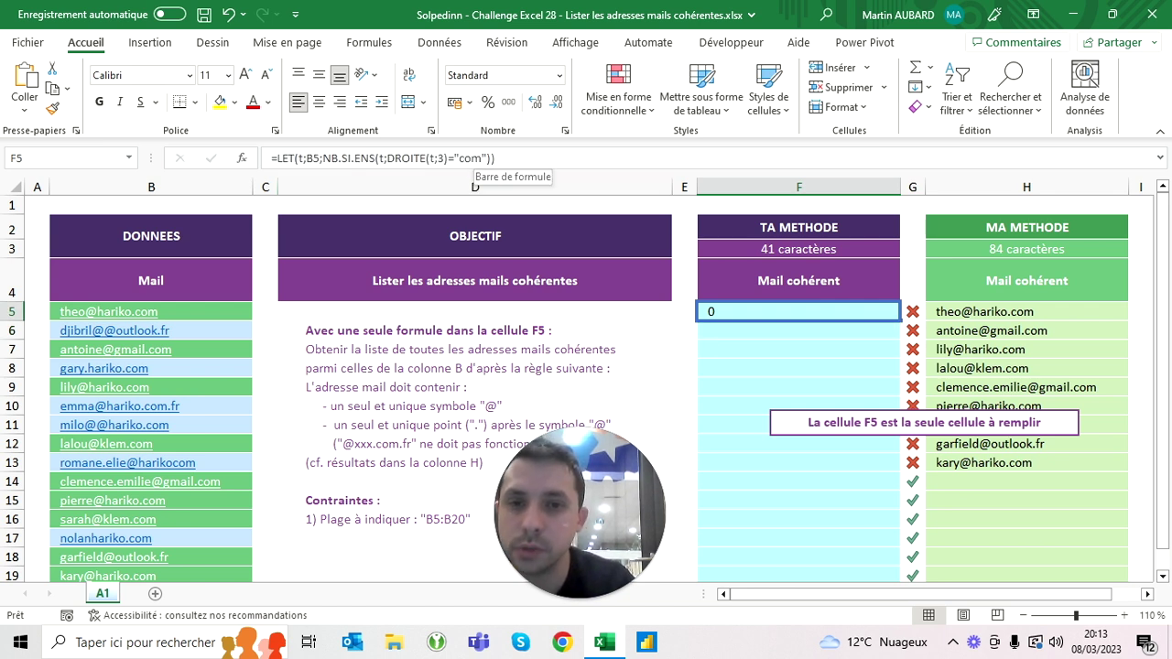
{"action": "left_click_drag", "start_coordinate": [490, 159], "coordinate": [387, 158]}
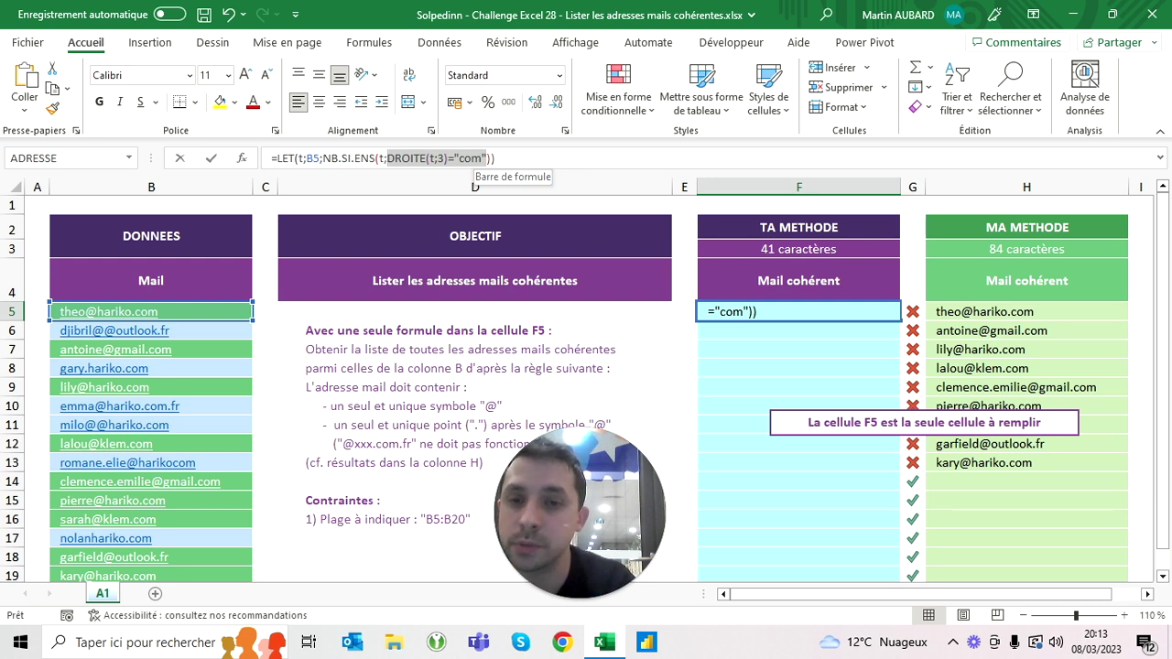
Replace the F5 count criterion with the @-wildcard "*@*" and commit it.
{"action": "key", "text": "BackSpace"}
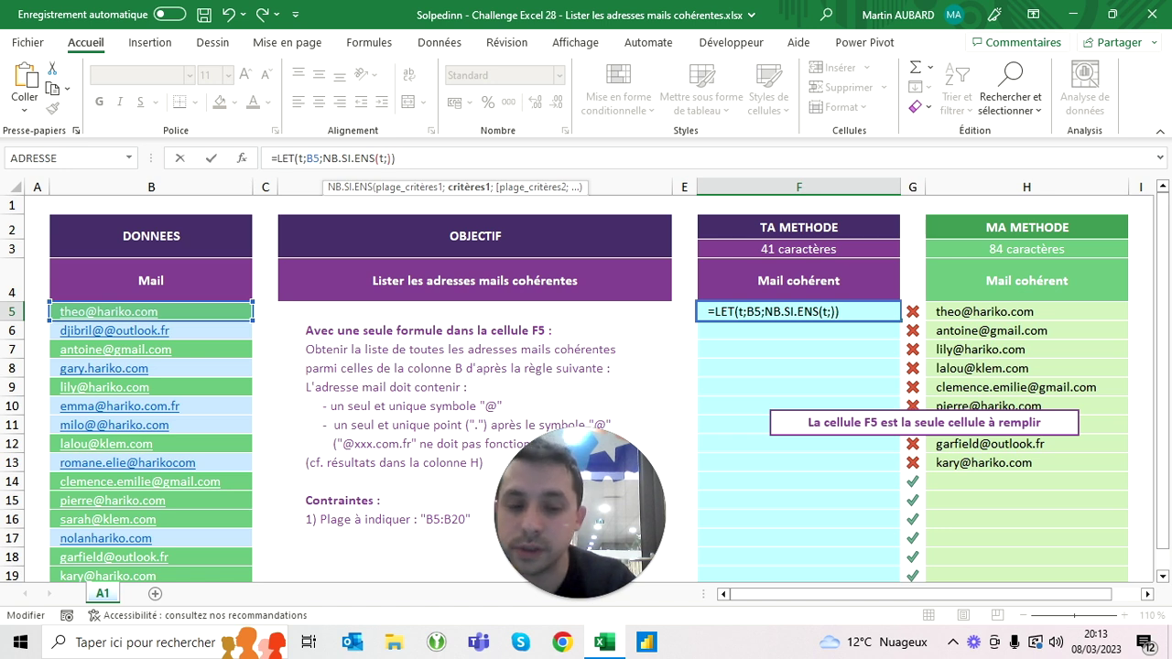
{"action": "type", "text": "\""}
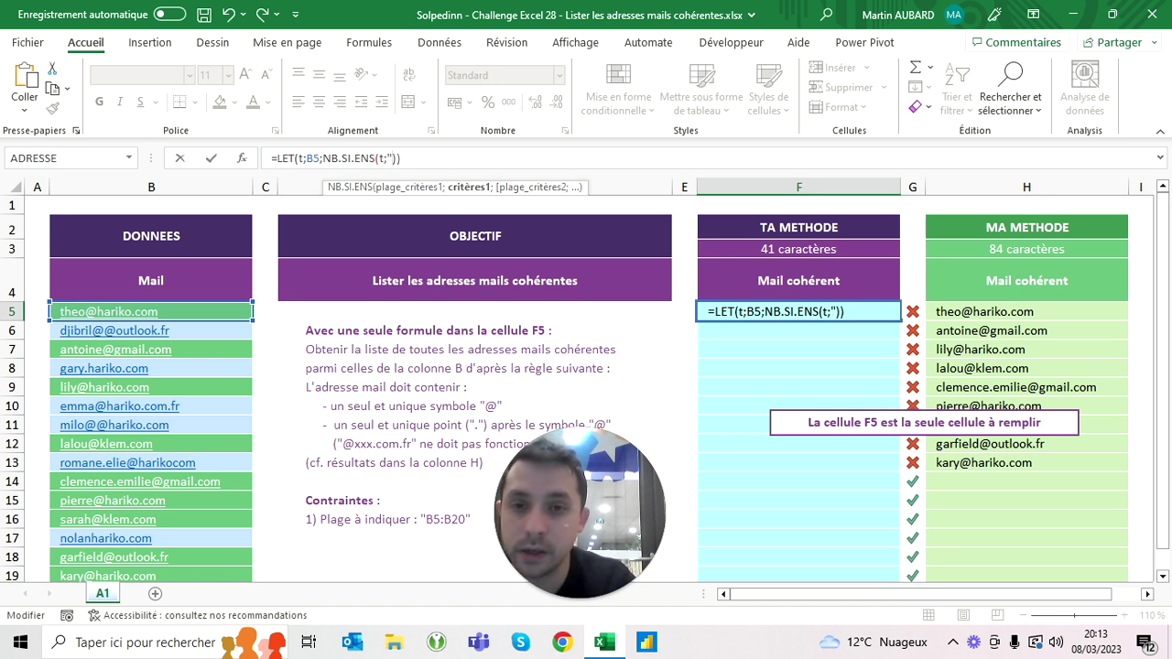
{"action": "type", "text": "*@"}
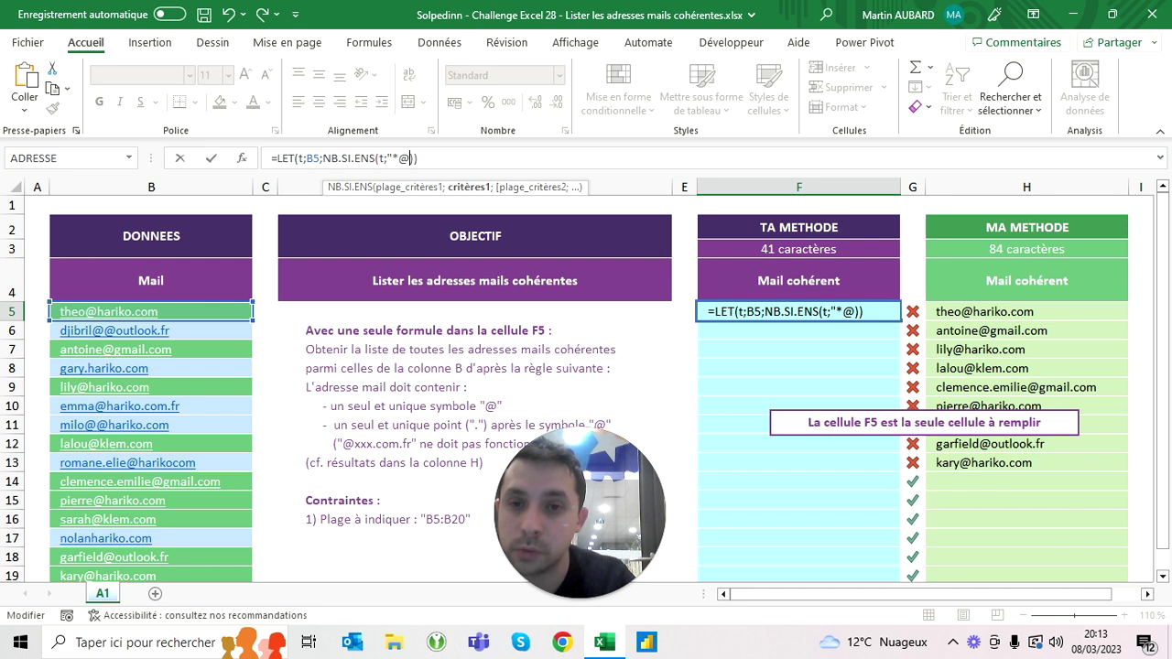
{"action": "type", "text": "*"}
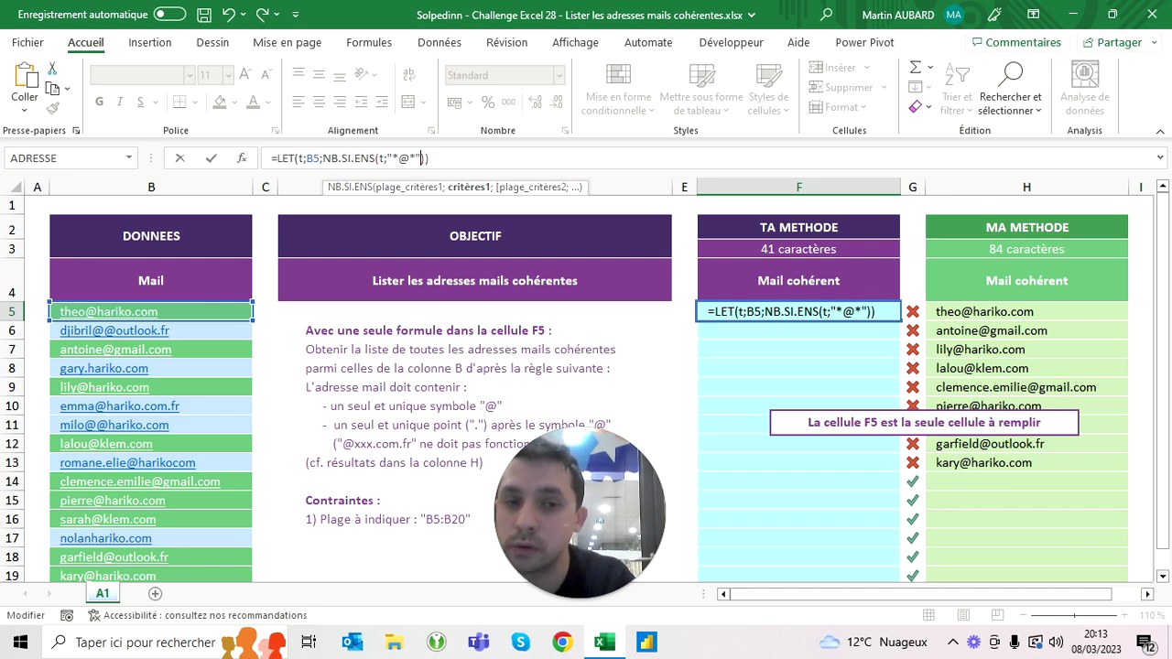
{"action": "key", "text": "ctrl+Return"}
Copy F5 down to F16 and confirm only F8, the address without an @, returns 0.
{"action": "key", "text": "ctrl+c"}
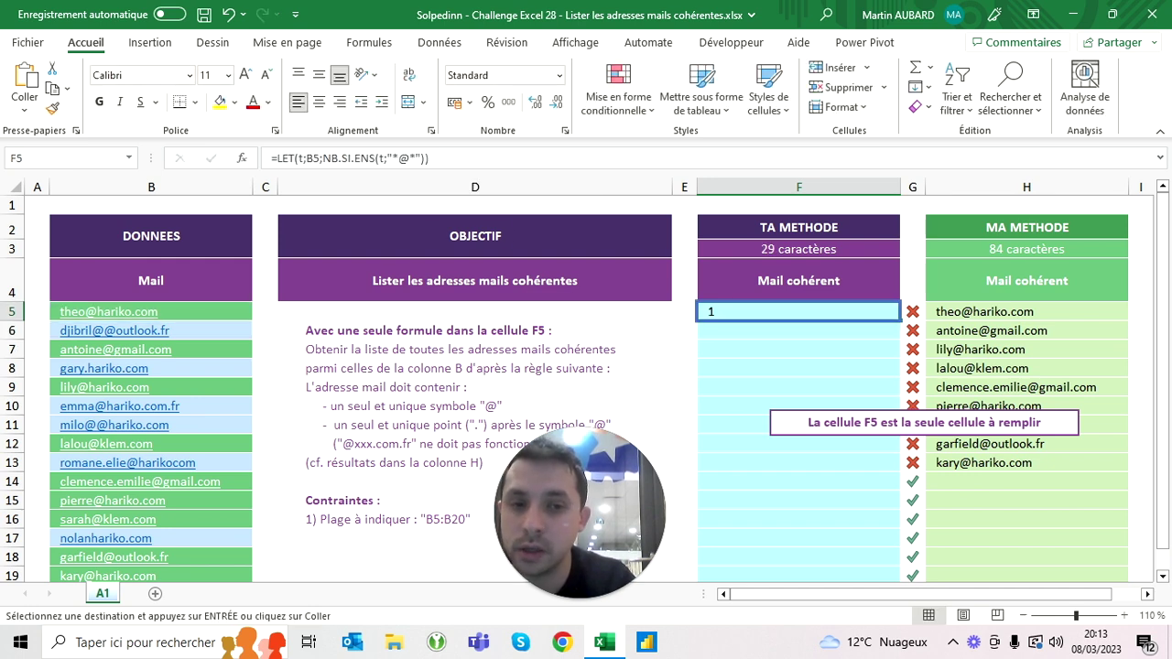
{"action": "key", "text": "shift+Down"}
{"action": "key", "text": "shift+Down"}
{"action": "key", "text": "shift+Down"}
{"action": "key", "text": "shift+Down"}
{"action": "key", "text": "shift+Down"}
{"action": "key", "text": "shift+Down"}
{"action": "key", "text": "shift+Down"}
{"action": "key", "text": "ctrl+v"}
{"action": "key", "text": "Down"}
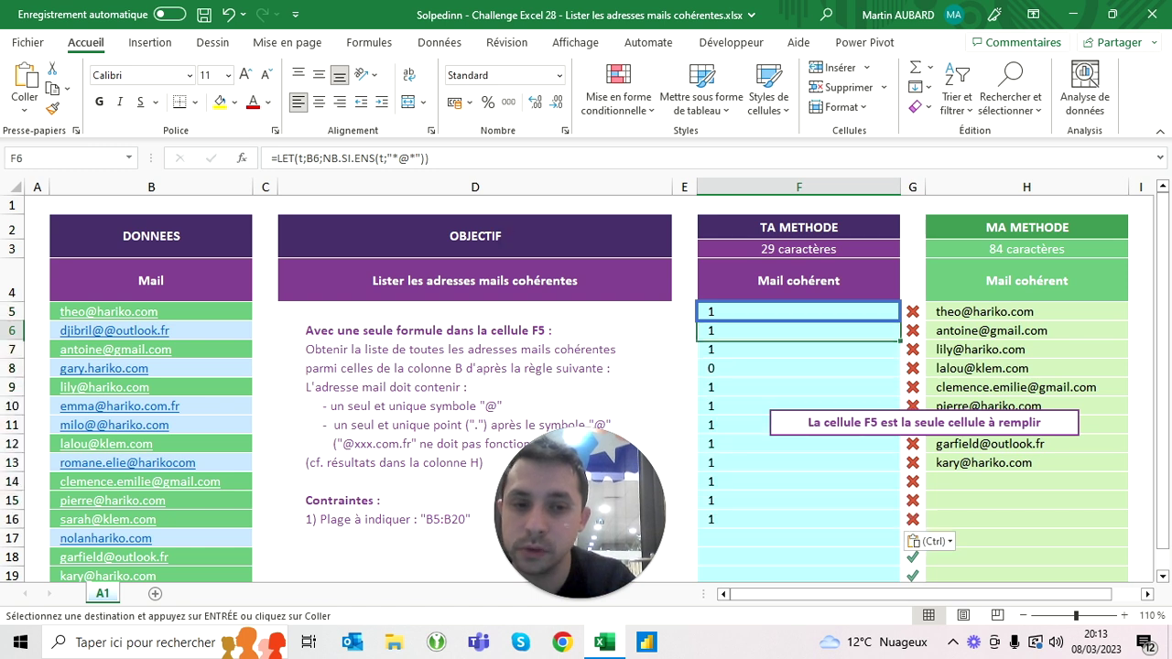
{"action": "key", "text": "Down"}
{"action": "key", "text": "Down"}
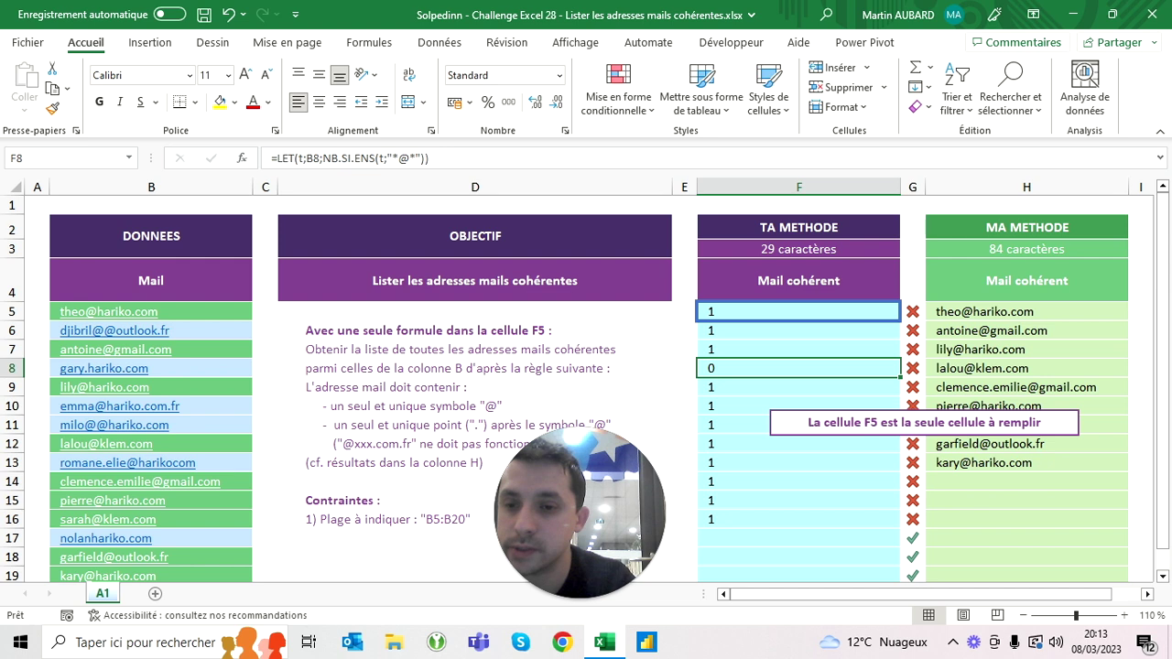
{"action": "key", "text": "Up"}
{"action": "key", "text": "Up"}
{"action": "key", "text": "Up"}
{"action": "key", "text": "Down"}
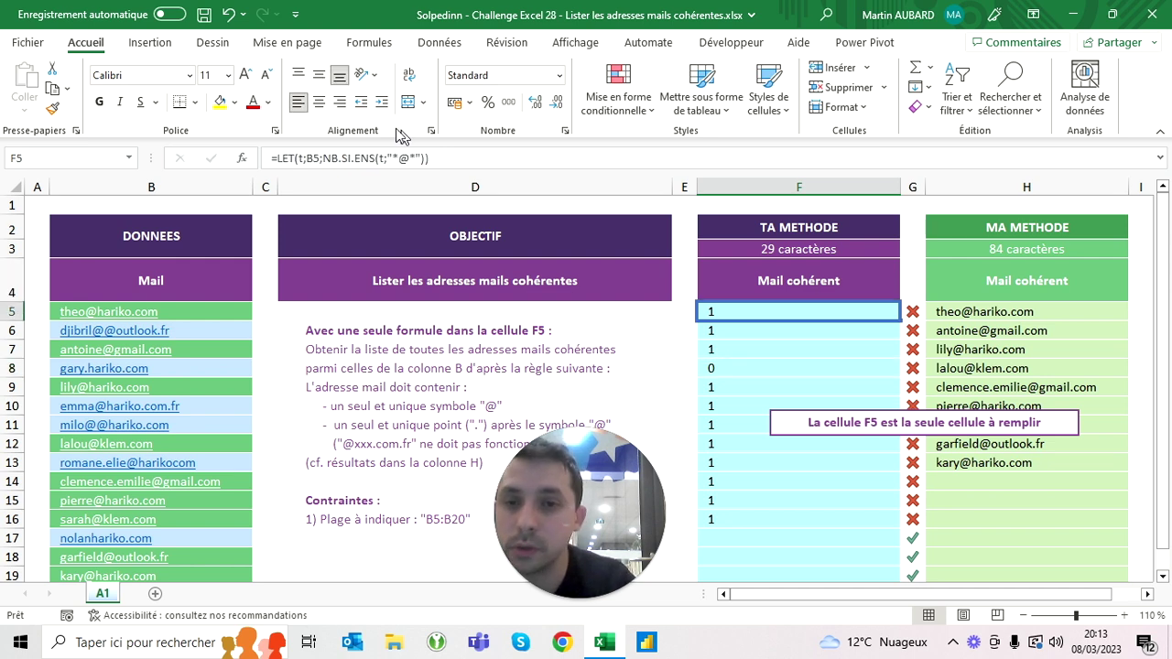
{"action": "left_click", "coordinate": [417, 159]}
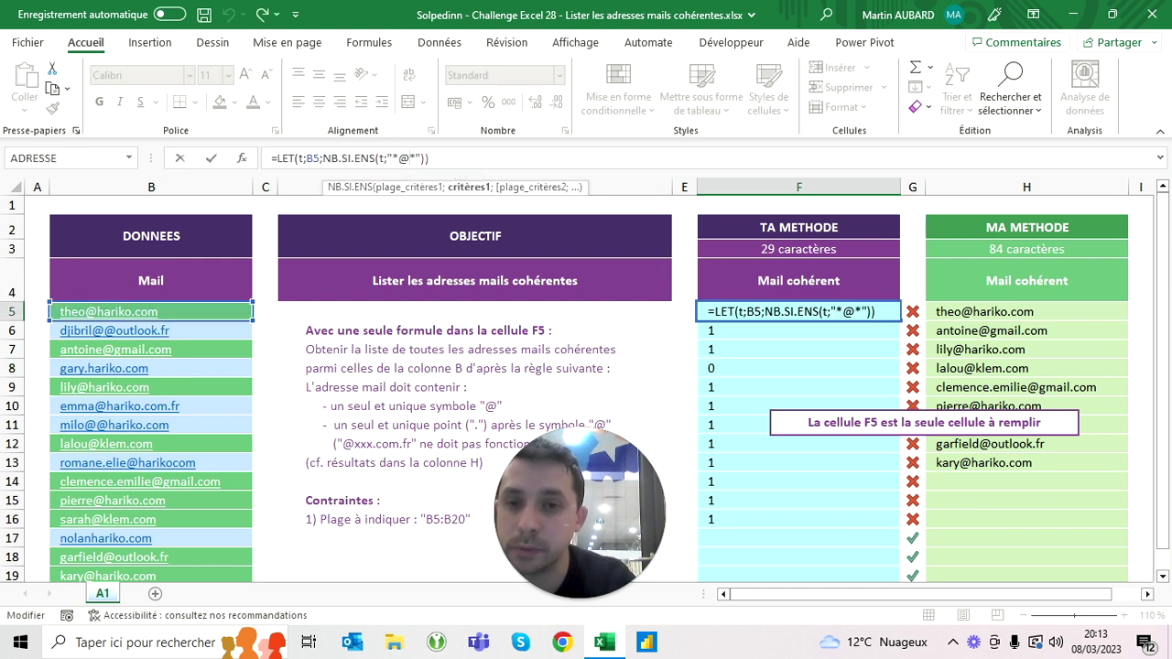
Change the criterion to "*@*.*" and copy the F5 formula down to F16.
{"action": "type", "text": "."}
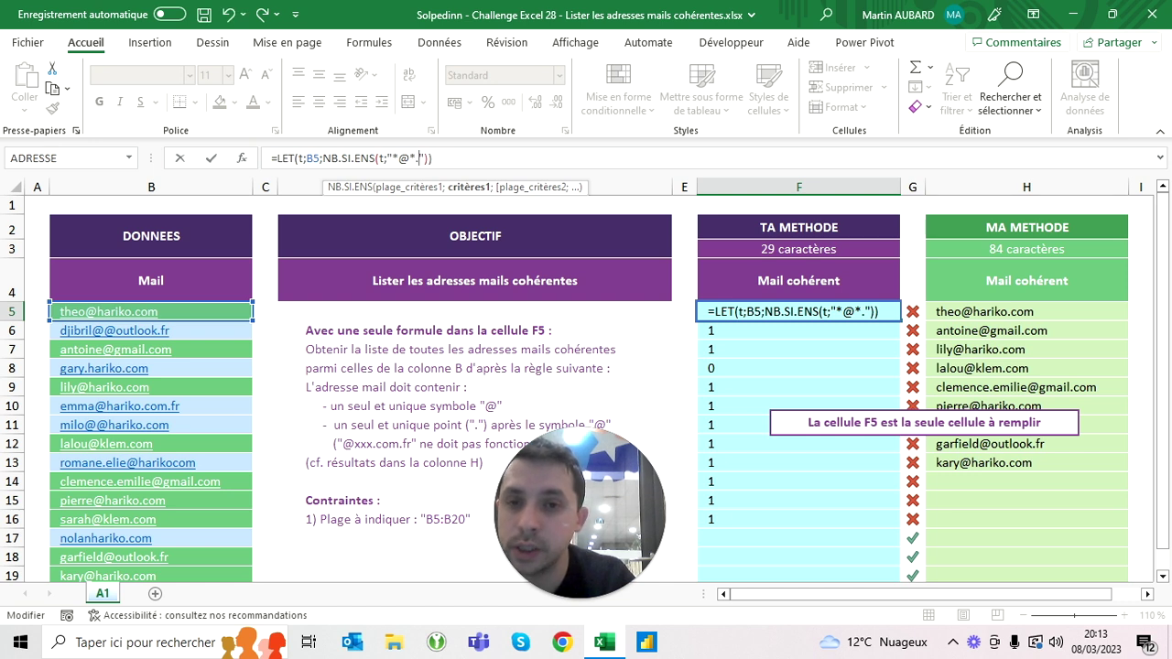
{"action": "type", "text": "*"}
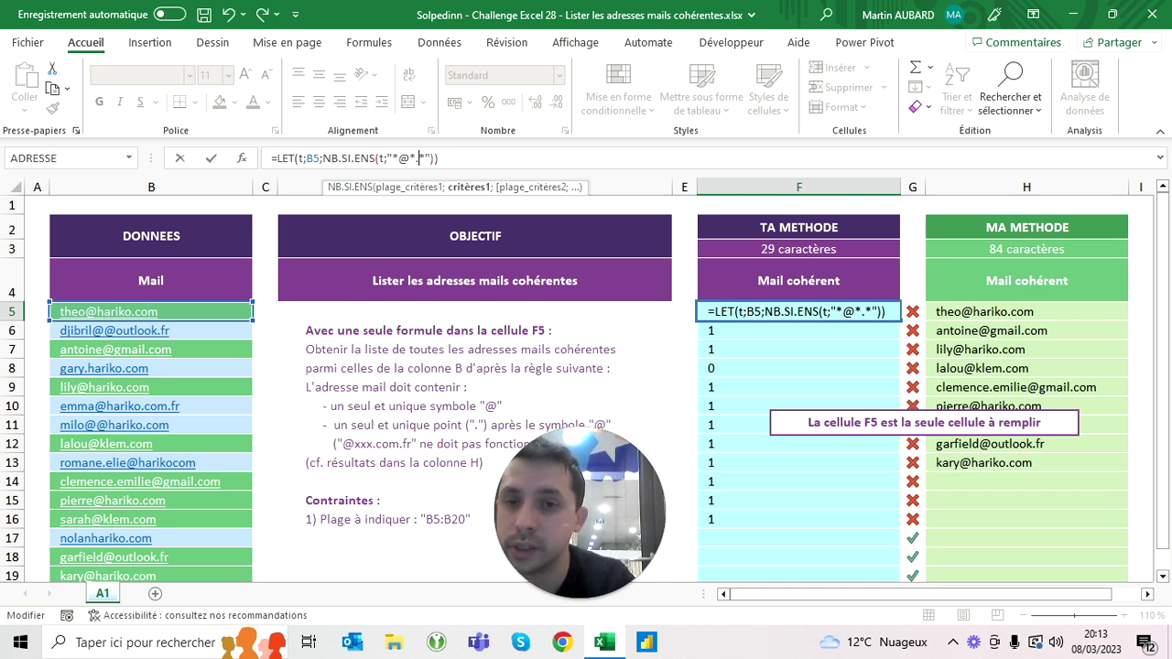
{"action": "key", "text": "ctrl+Return"}
{"action": "key", "text": "ctrl+c"}
{"action": "key", "text": "Down"}
{"action": "key", "text": "ctrl+shift+Down"}
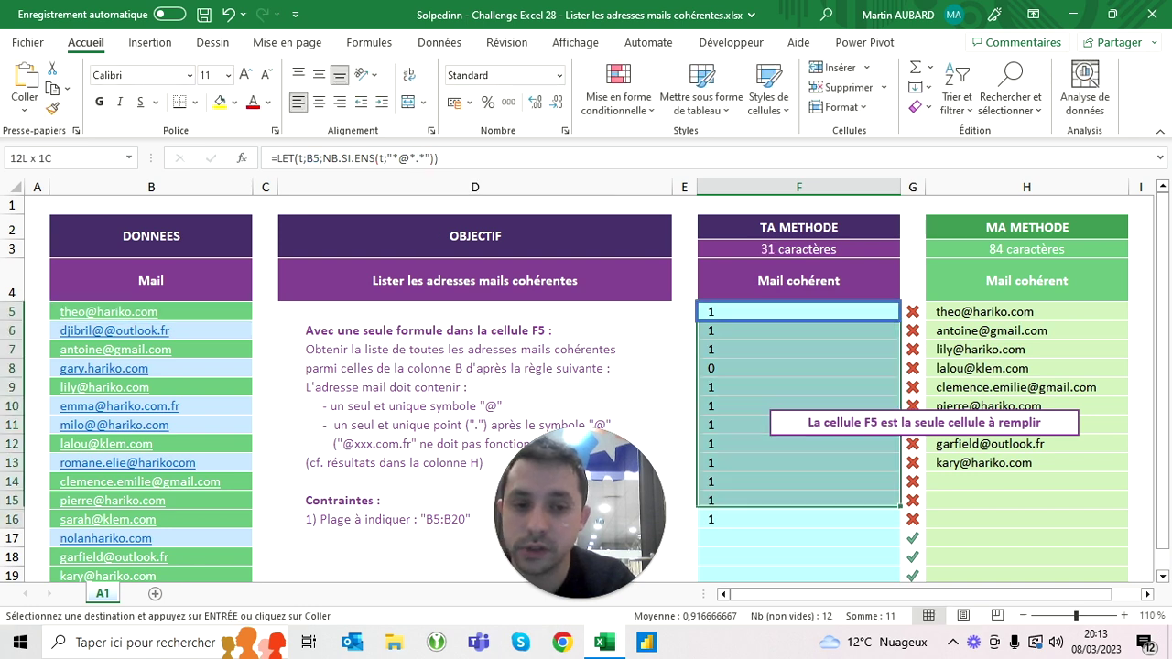
{"action": "key", "text": "ctrl+v"}
Check the new 0 in F13 for the address lacking a dot, then reopen F5's formula.
{"action": "key", "text": "Escape"}
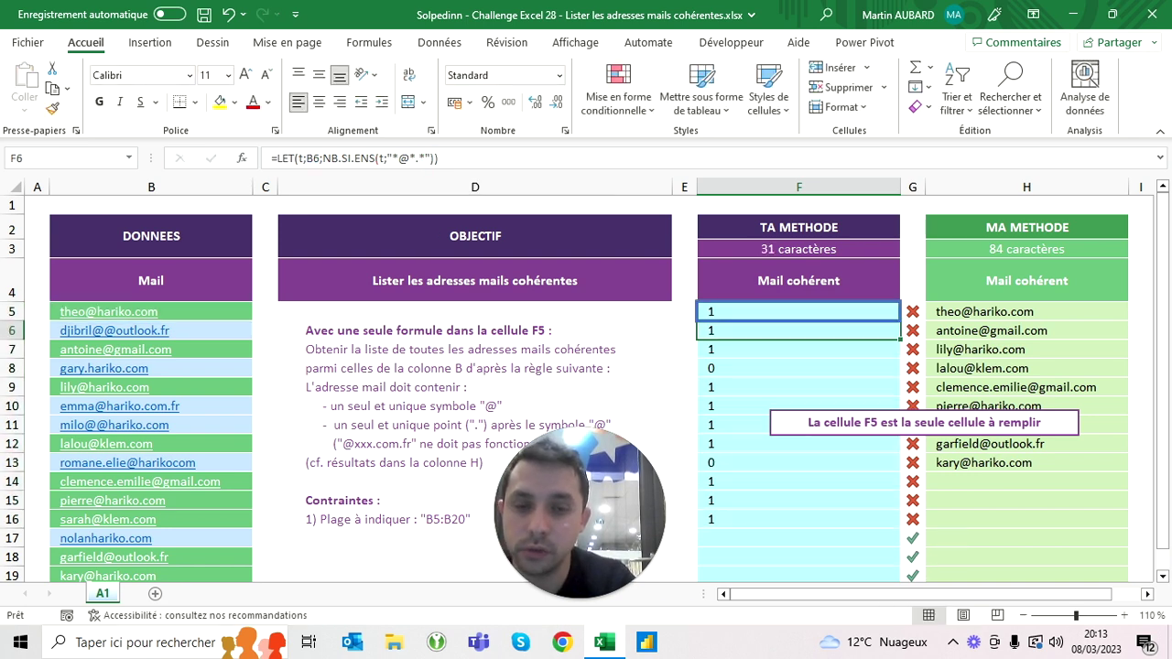
{"action": "left_click", "coordinate": [796, 463]}
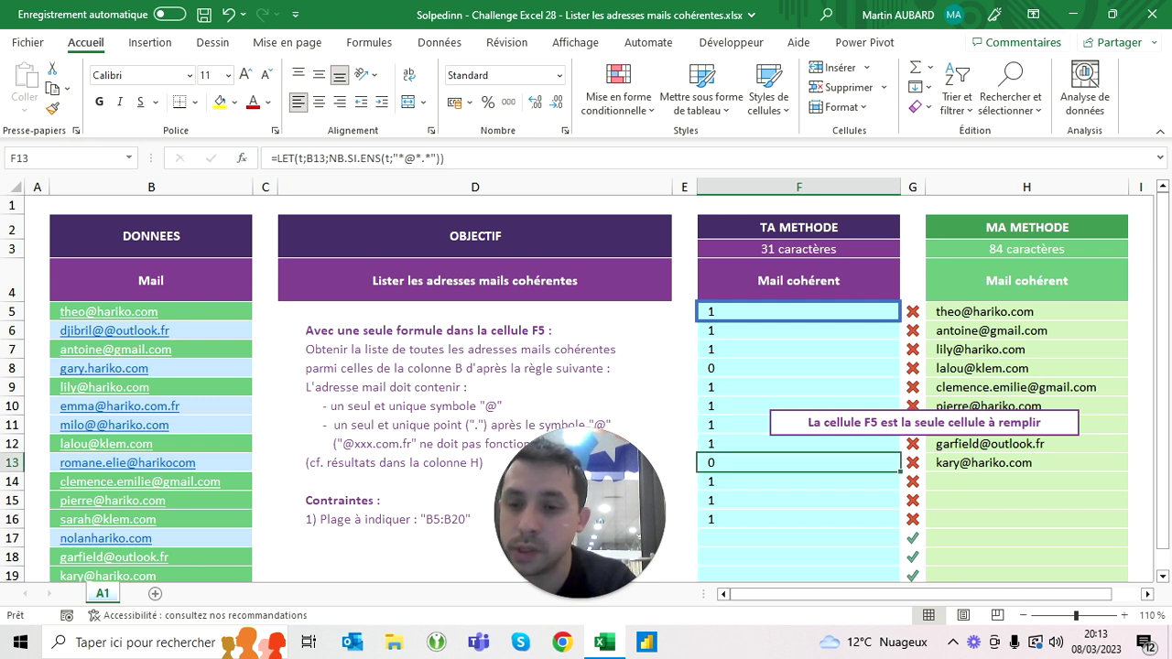
{"action": "key", "text": "Up"}
{"action": "key", "text": "Up"}
{"action": "key", "text": "Up"}
{"action": "key", "text": "Down"}
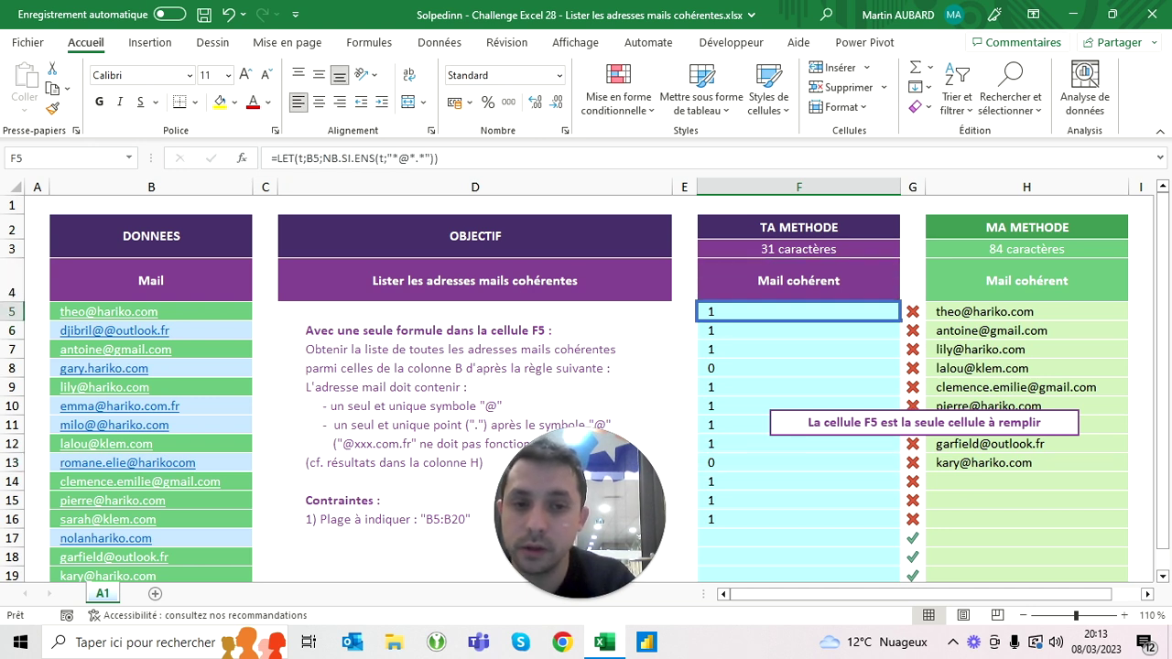
{"action": "left_click", "coordinate": [427, 159]}
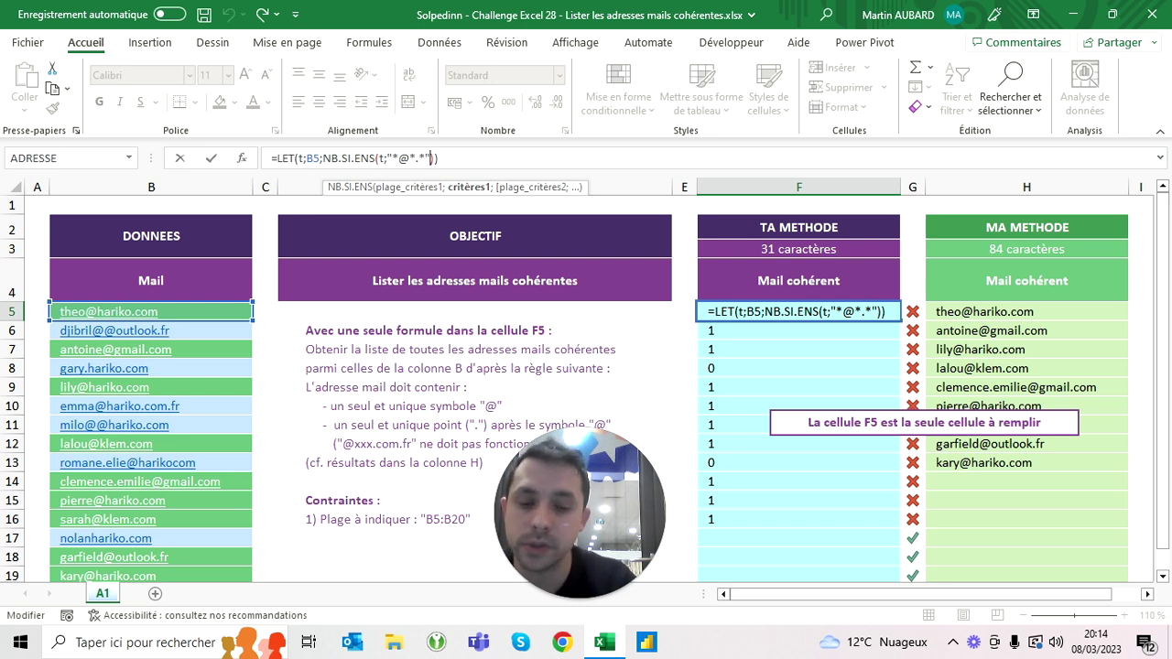
Add a second NB.SI.ENS criterion t;"*@*@*" to F5, which now returns 0, and copy it.
{"action": "type", "text": ";t"}
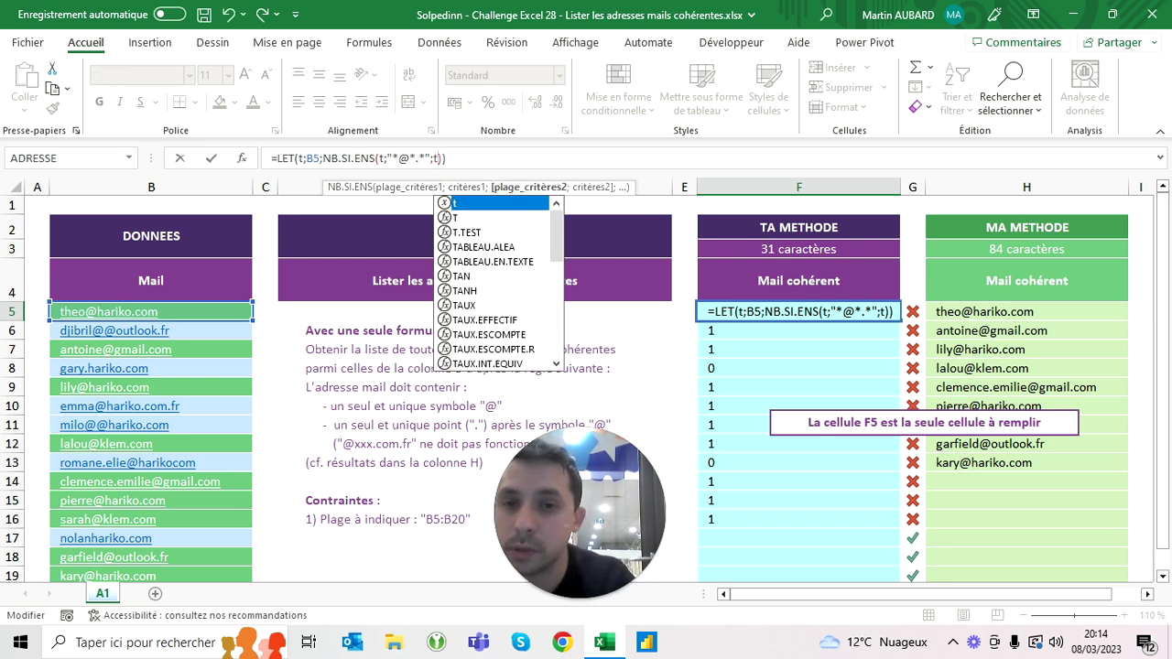
{"action": "type", "text": ";"}
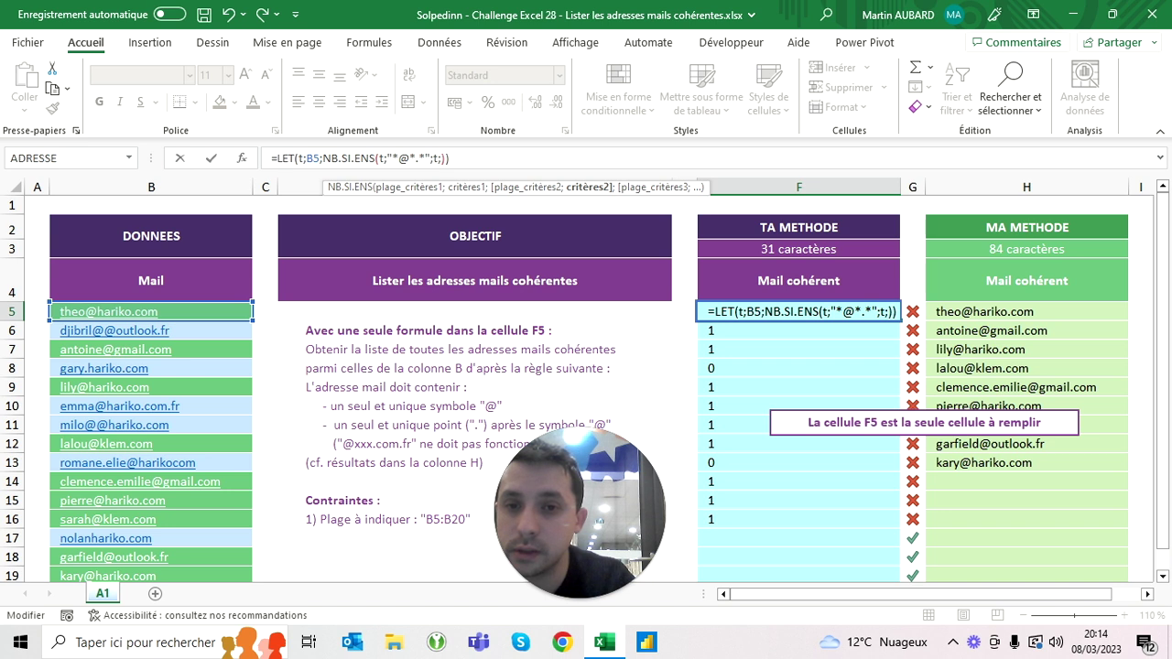
{"action": "type", "text": "\""}
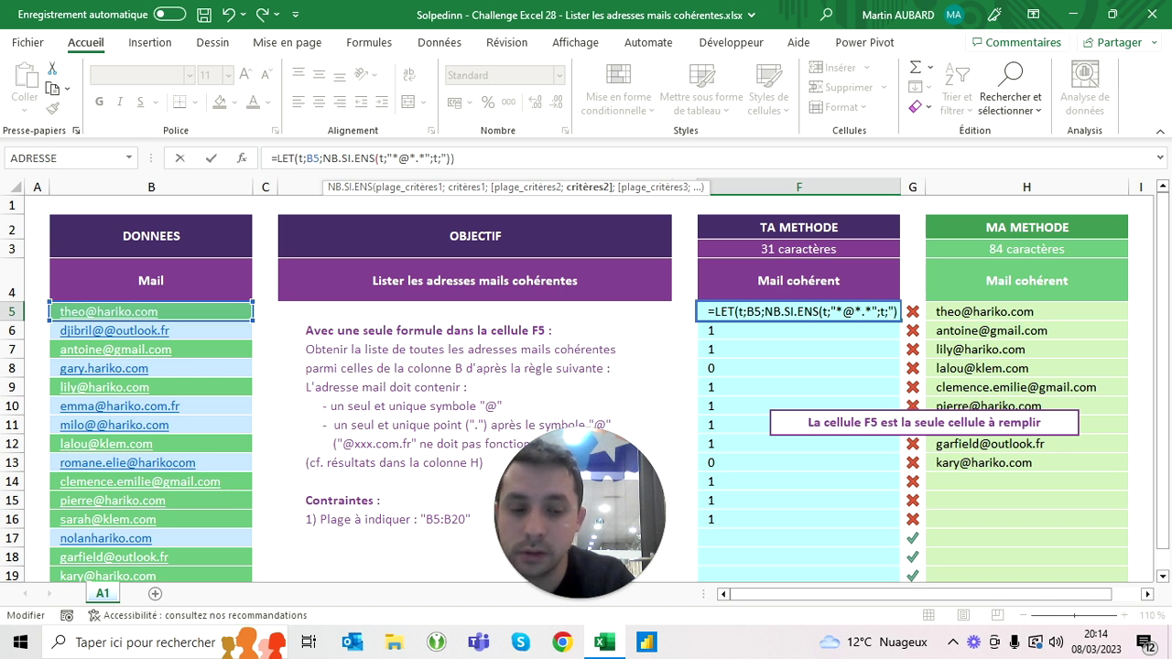
{"action": "type", "text": "*@"}
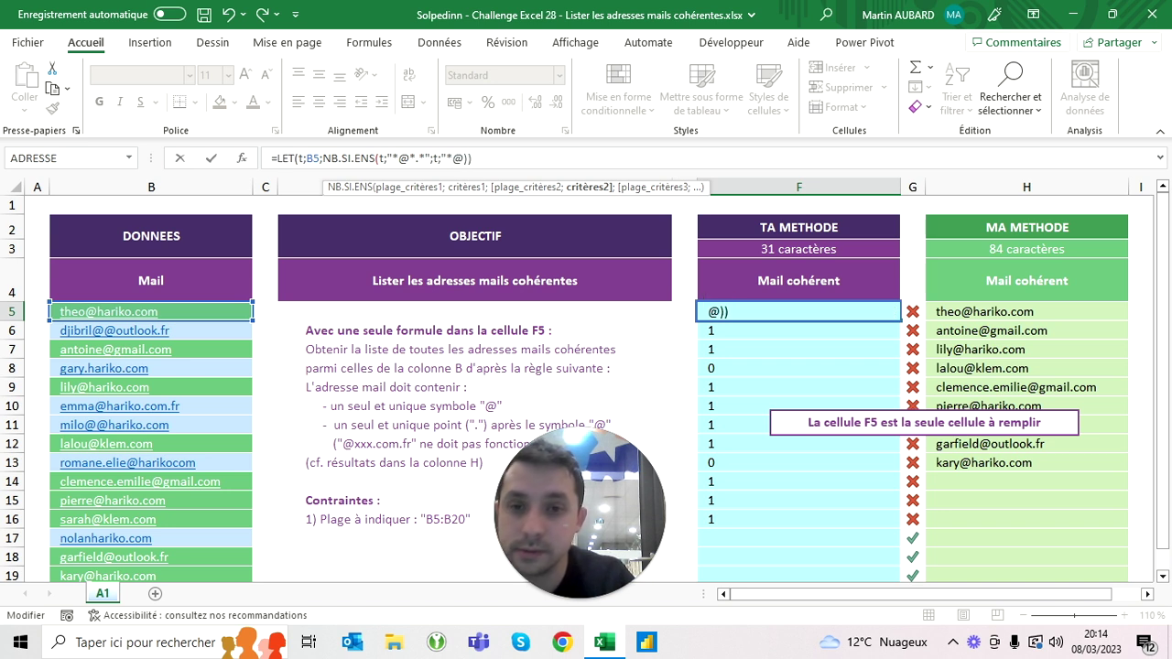
{"action": "type", "text": "*]@"}
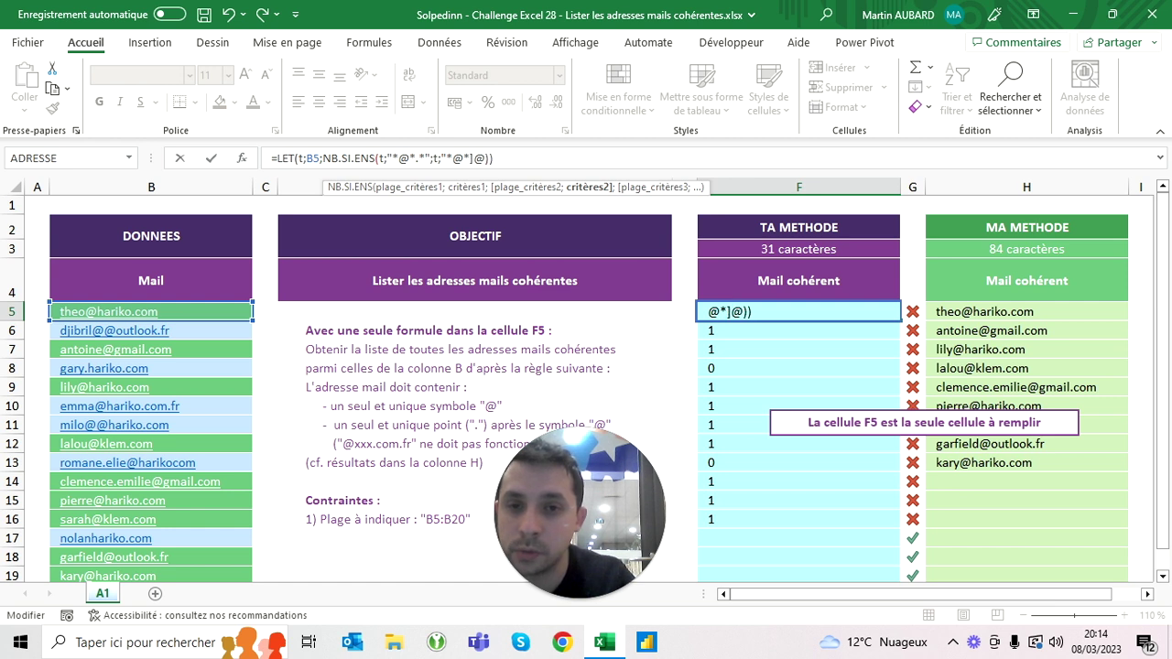
{"action": "key", "text": "BackSpace"}
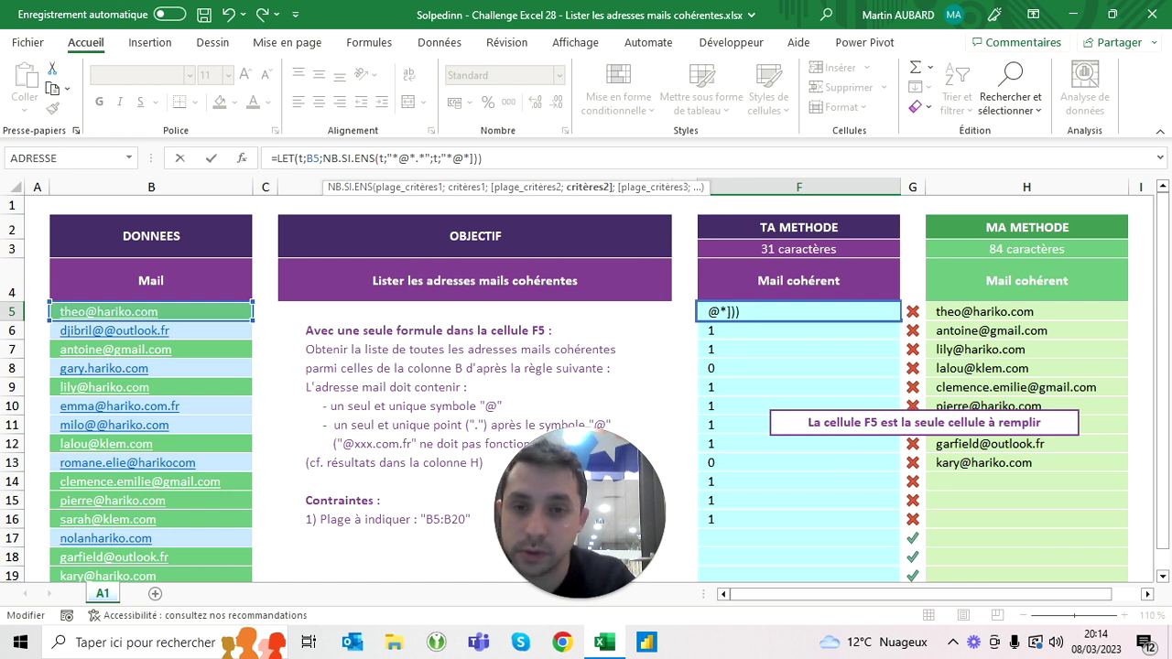
{"action": "type", "text": "@"}
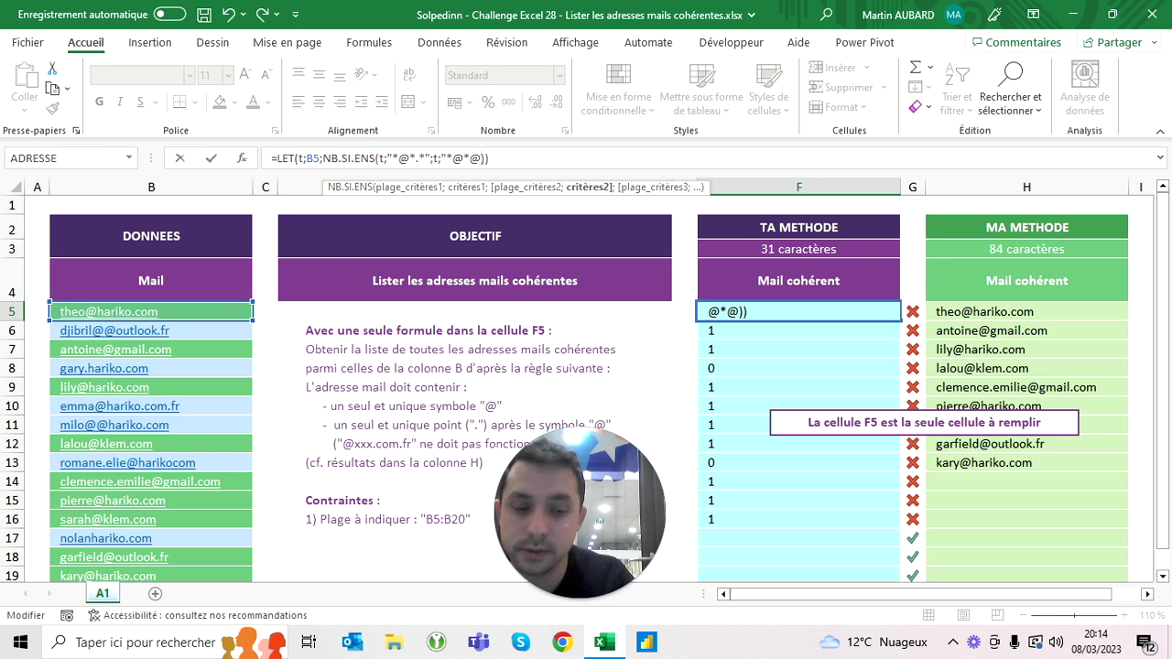
{"action": "type", "text": "*\""}
{"action": "key", "text": "ctrl+Return"}
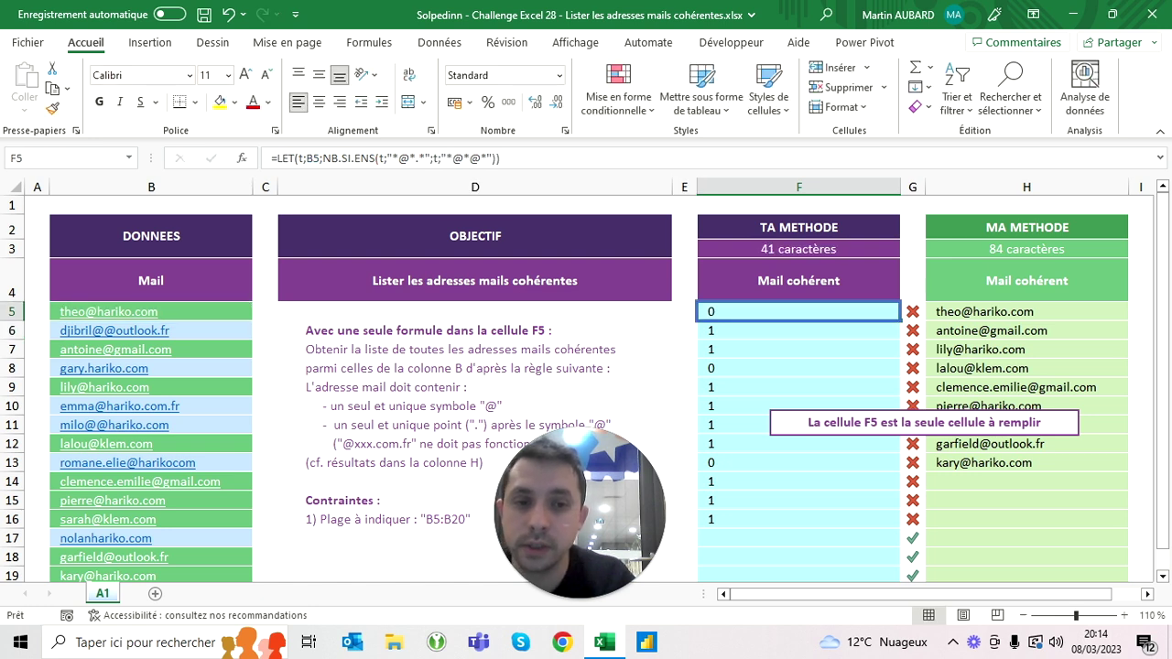
{"action": "key", "text": "ctrl+c"}
Make the second criterion "<>*@*@*" so F5 returns 1 again, then copy F5.
{"action": "key", "text": "Escape"}
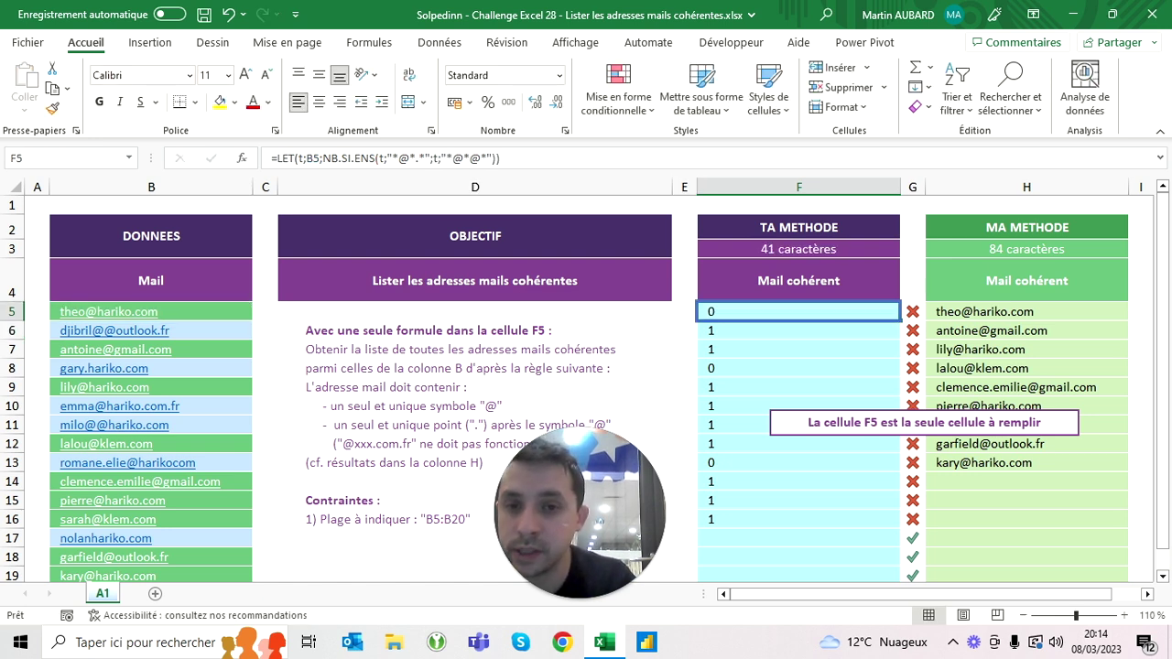
{"action": "key", "text": "F2"}
{"action": "key", "text": "Home"}
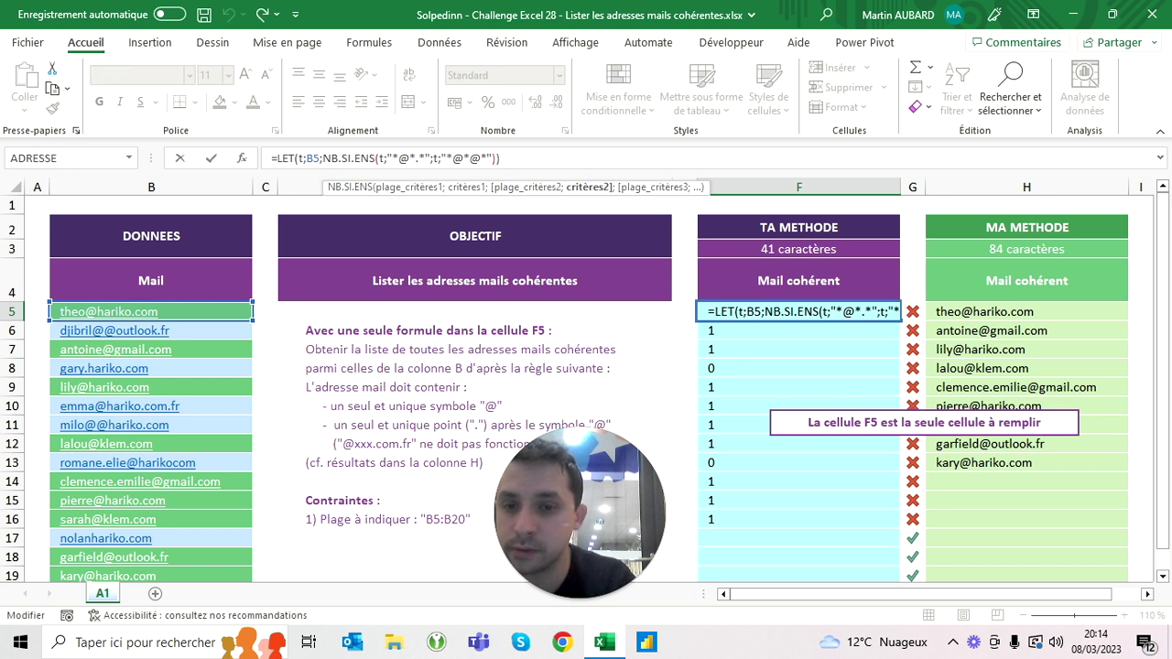
{"action": "type", "text": "<>"}
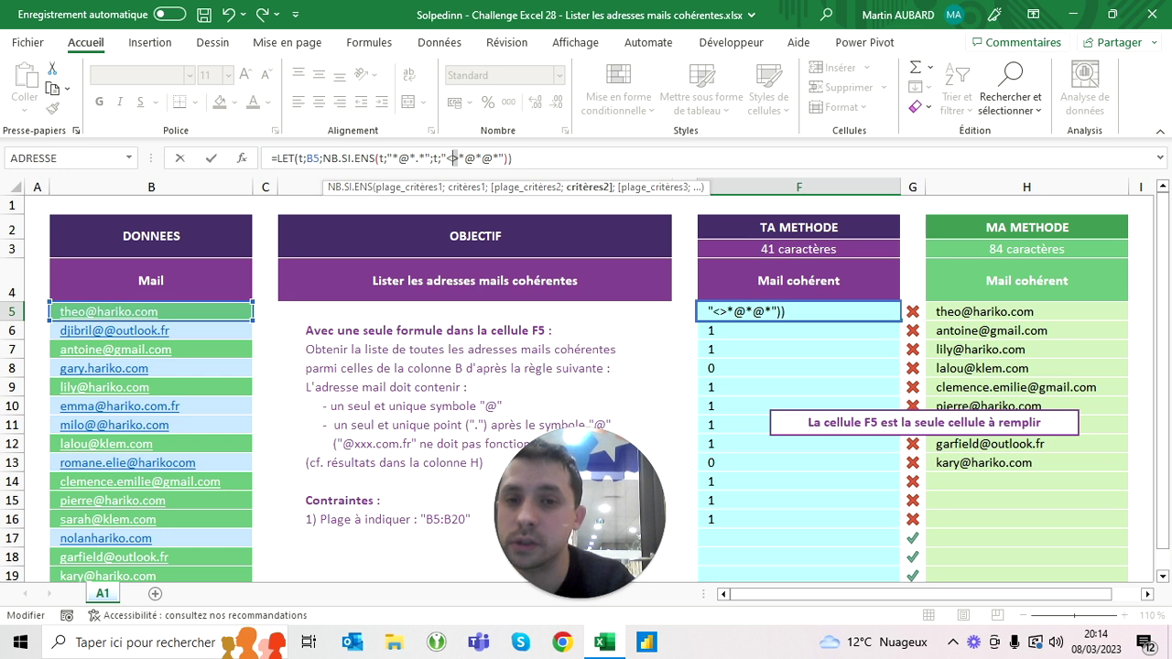
{"action": "key", "text": "shift+Left"}
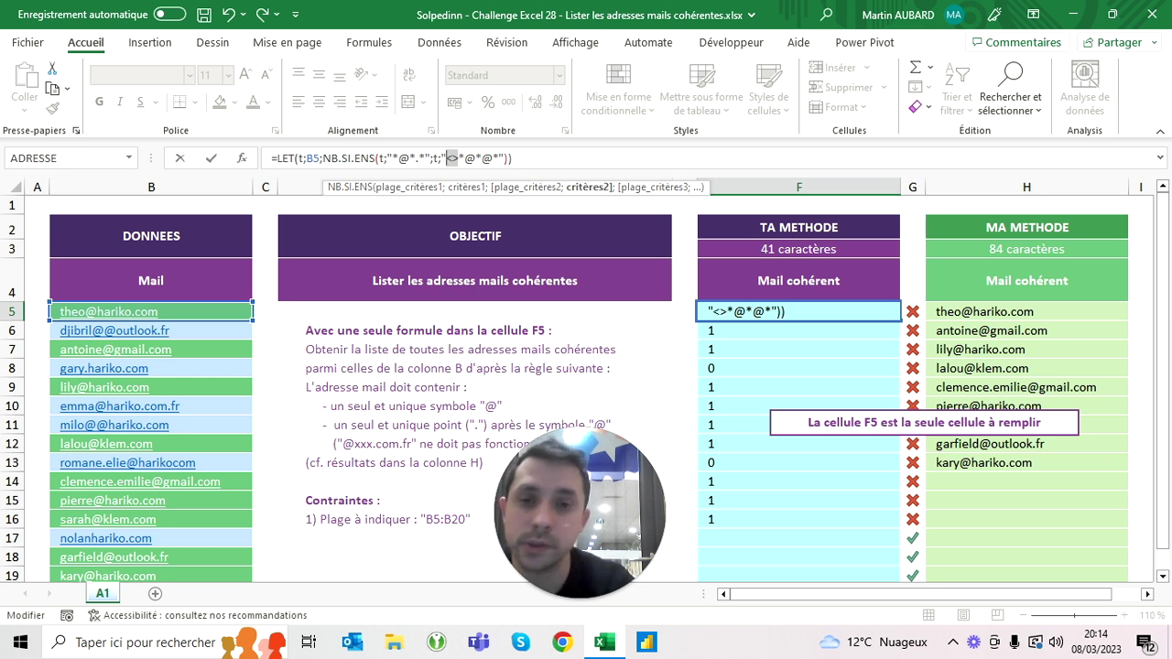
{"action": "key", "text": "Right"}
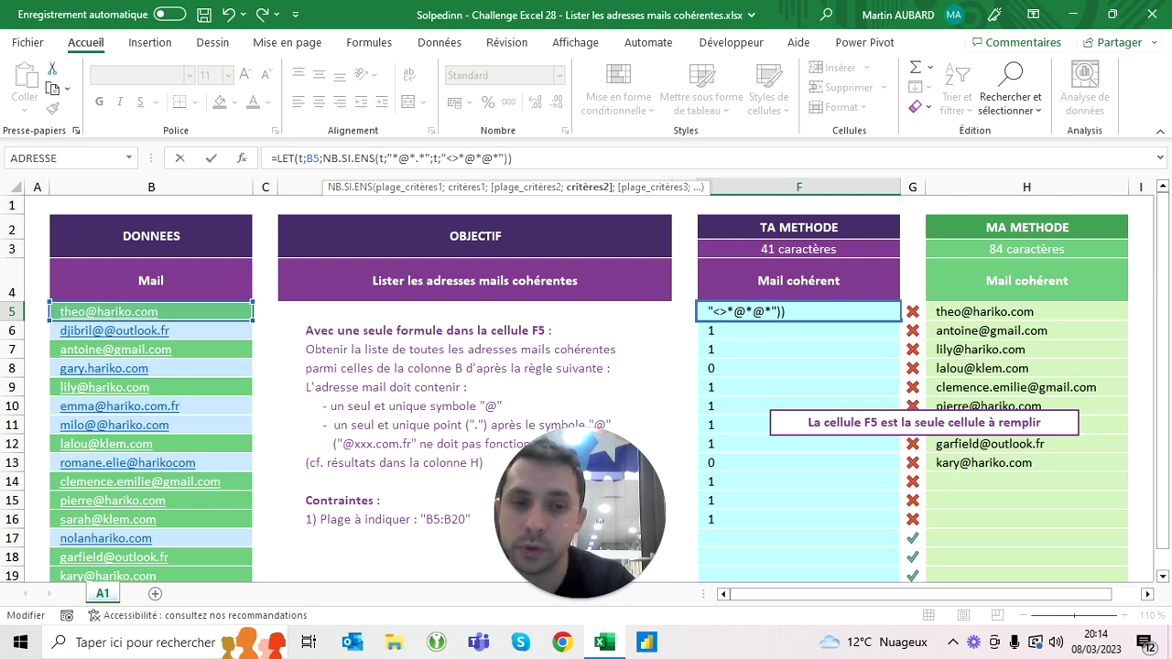
{"action": "key", "text": "Return"}
{"action": "key", "text": "Up"}
{"action": "key", "text": "ctrl+c"}
Paste the revised exclusion formula into F5:F16.
{"action": "key", "text": "ctrl+shift+Down"}
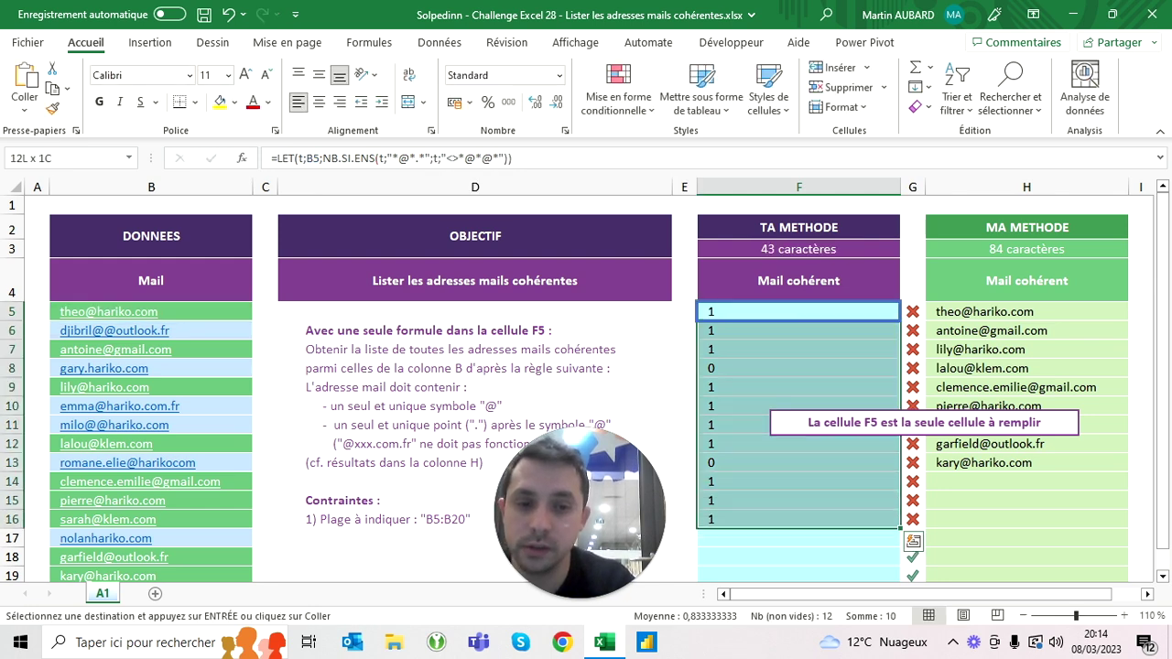
{"action": "key", "text": "ctrl+v"}
{"action": "key", "text": "Down"}
{"action": "key", "text": "Down"}
{"action": "key", "text": "Down"}
{"action": "key", "text": "Down"}
{"action": "key", "text": "Down"}
{"action": "key", "text": "Down"}
{"action": "key", "text": "Down"}
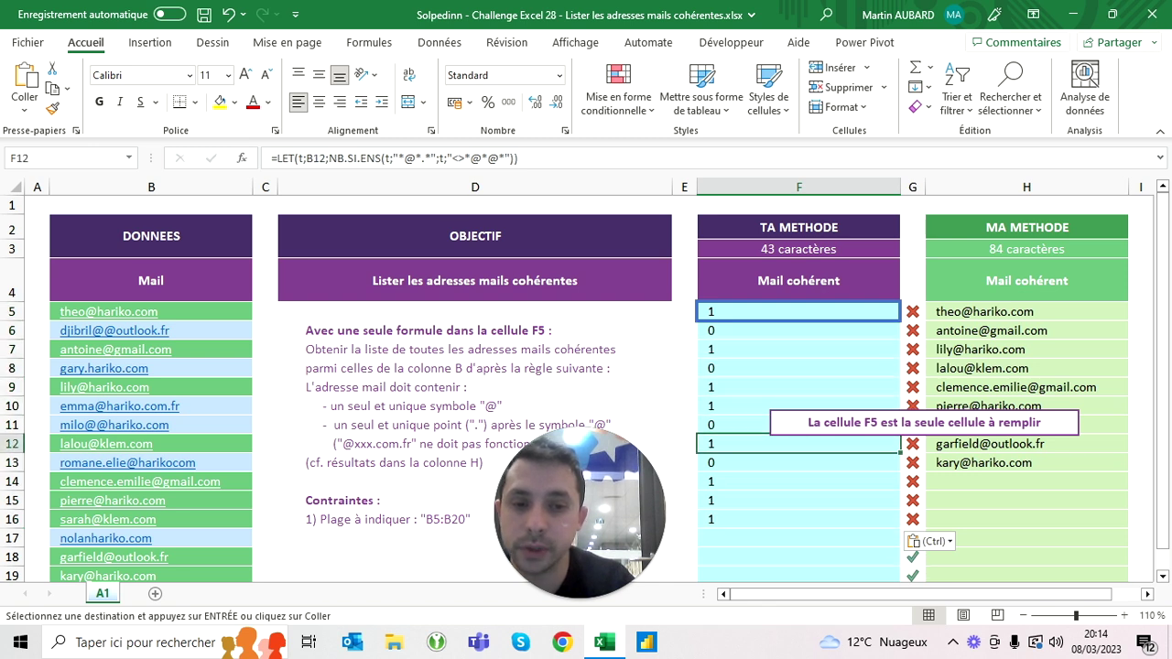
{"action": "key", "text": "Up"}
{"action": "key", "text": "Escape"}
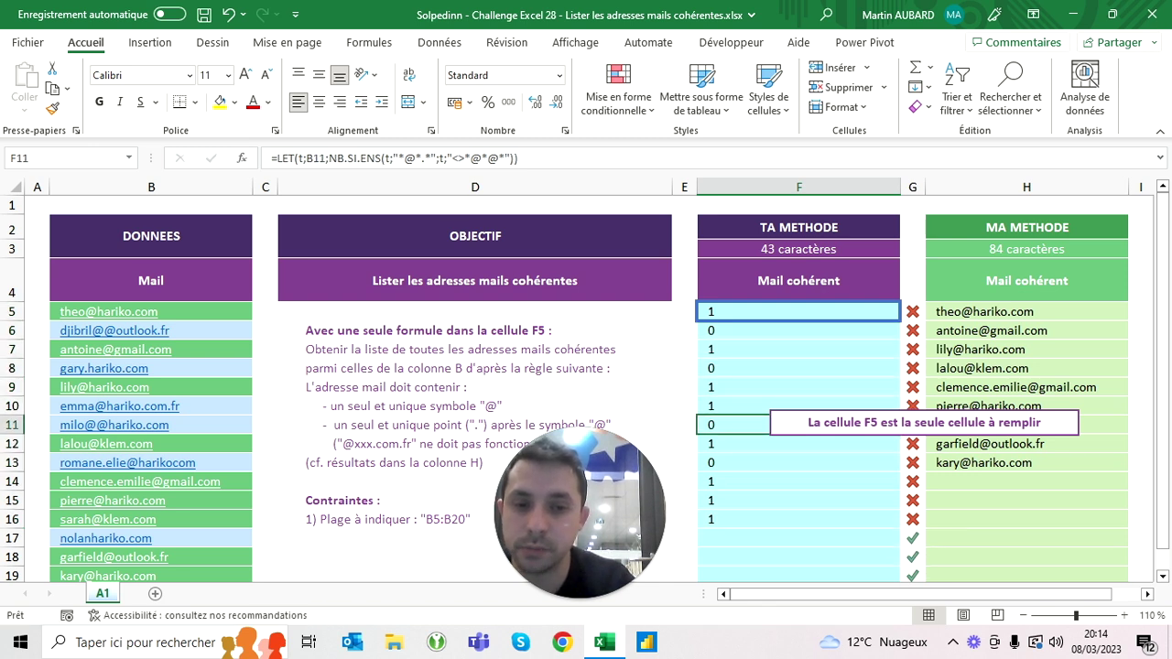
Compare the 0 results in rows 8, 11 and 6 with their addresses, then reopen F5's formula.
{"action": "left_click", "coordinate": [799, 368], "text": "ctrl"}
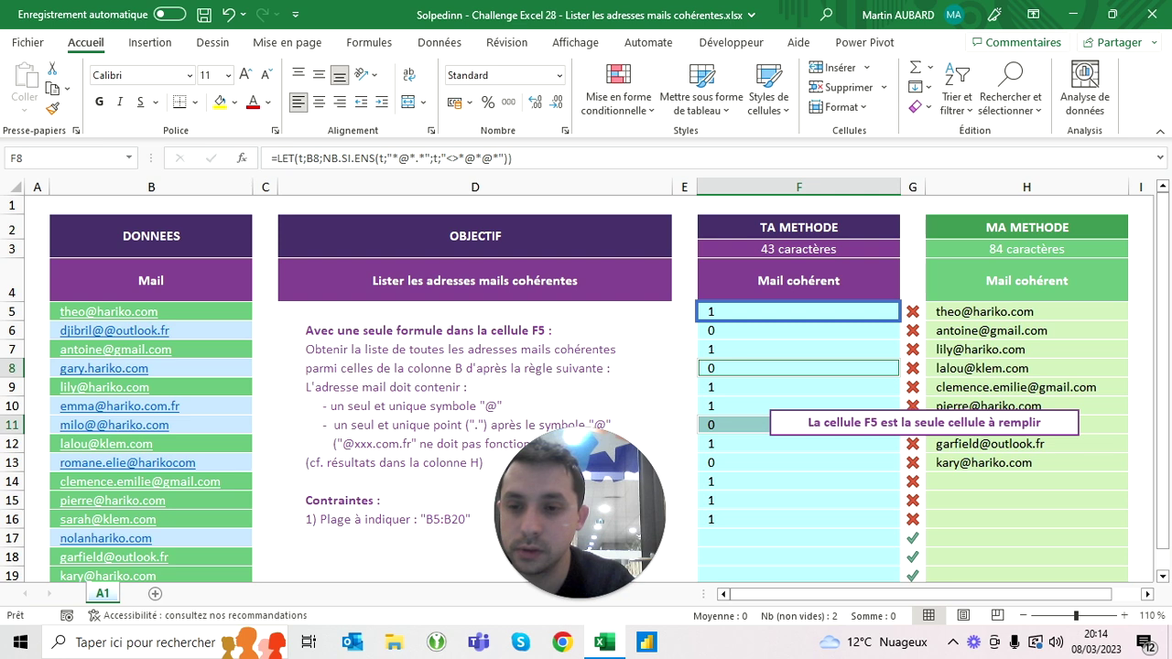
{"action": "left_click", "coordinate": [12, 368]}
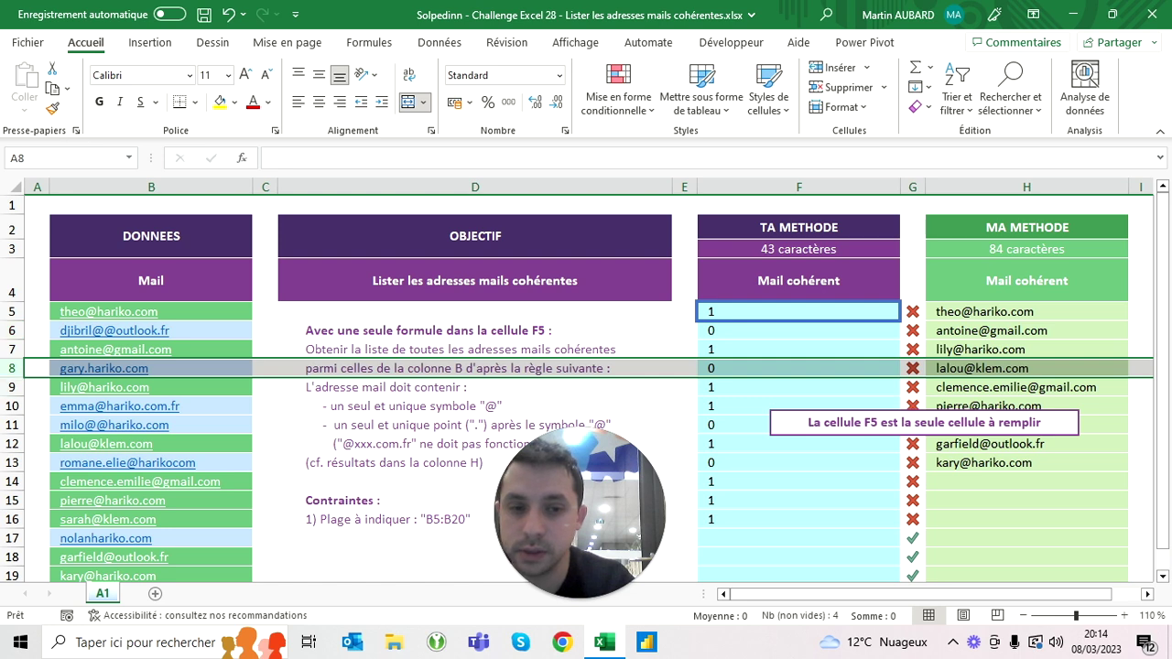
{"action": "left_click", "coordinate": [11, 425]}
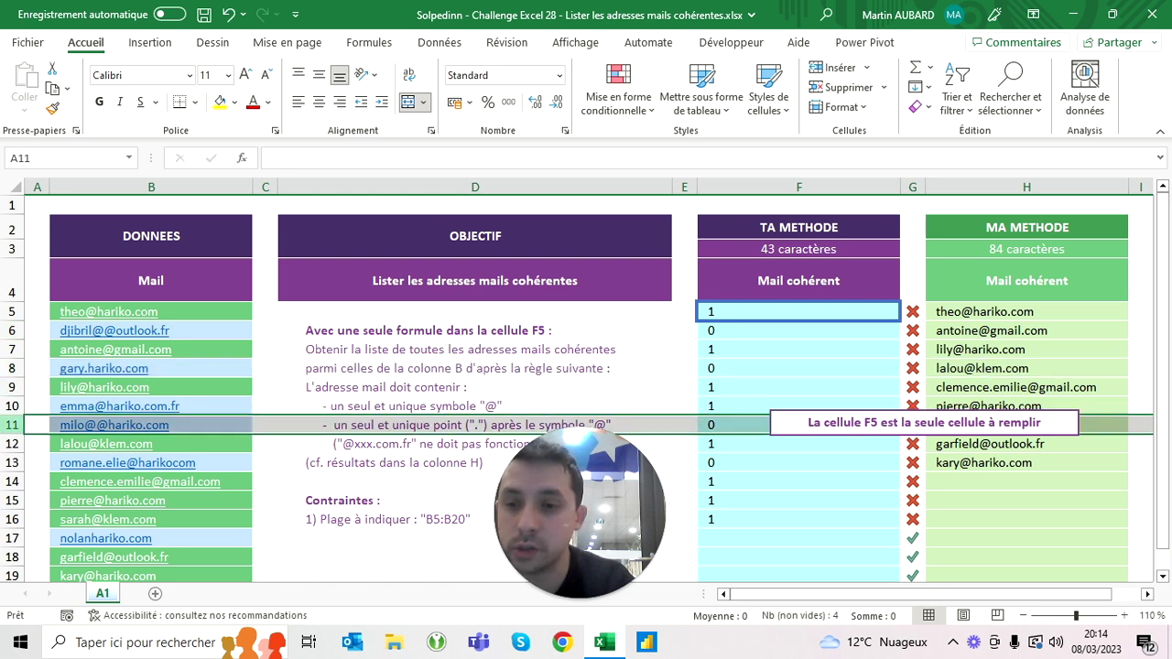
{"action": "left_click", "coordinate": [12, 329]}
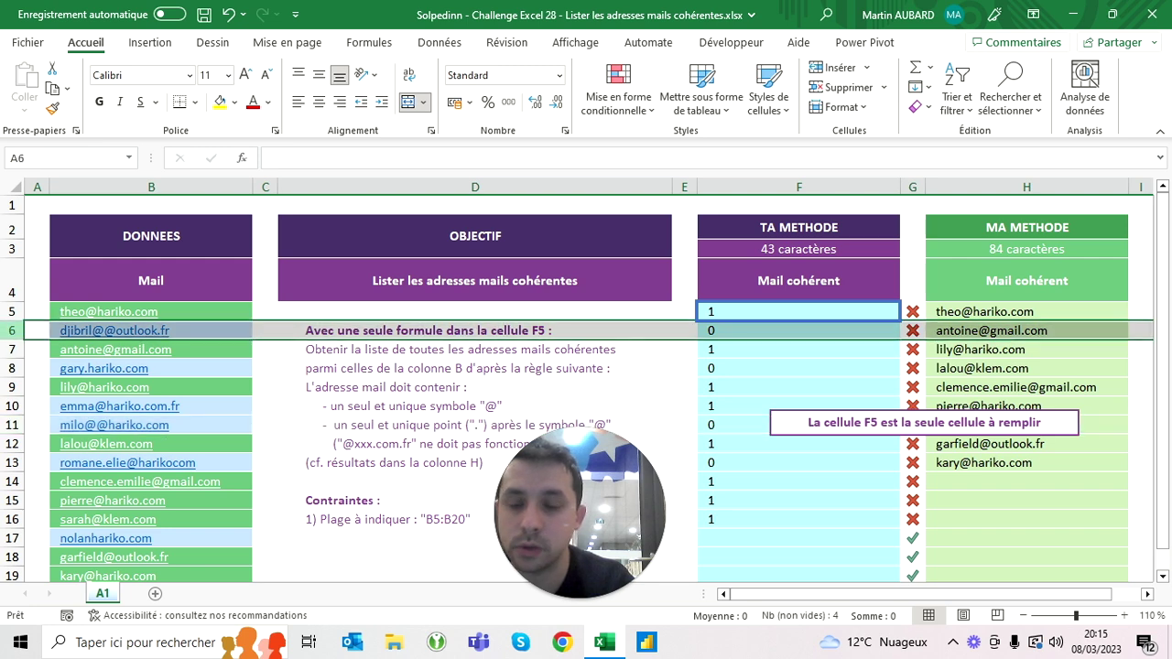
{"action": "left_click", "coordinate": [799, 311]}
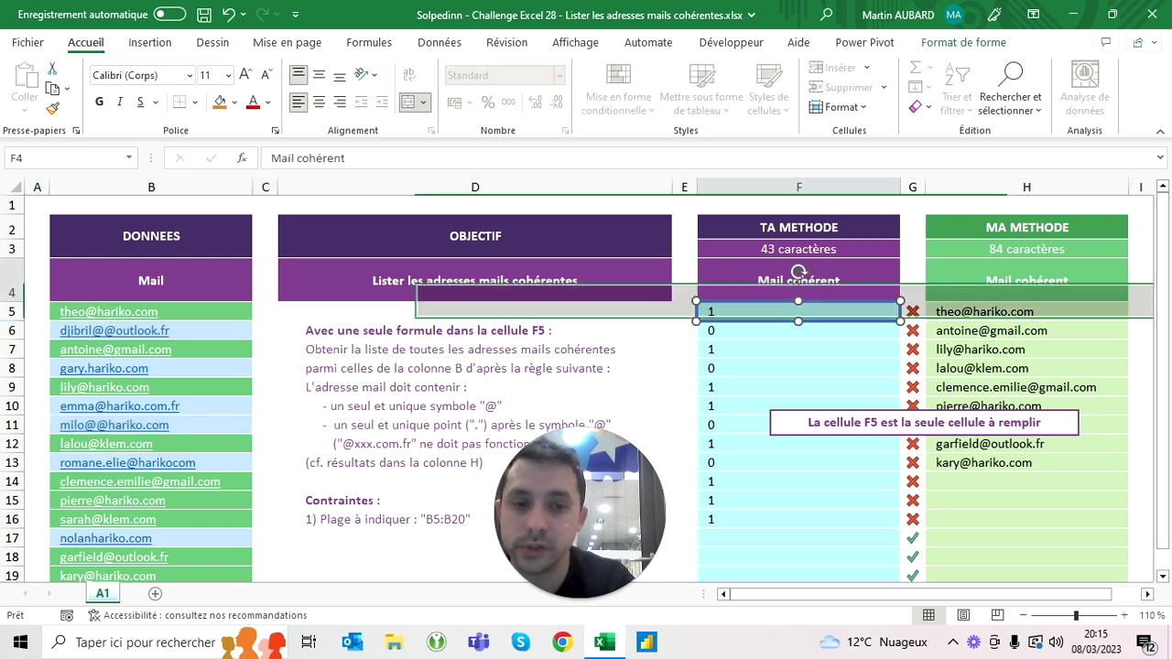
{"action": "left_click_drag", "start_coordinate": [799, 302], "coordinate": [798, 272]}
{"action": "left_click", "coordinate": [452, 157]}
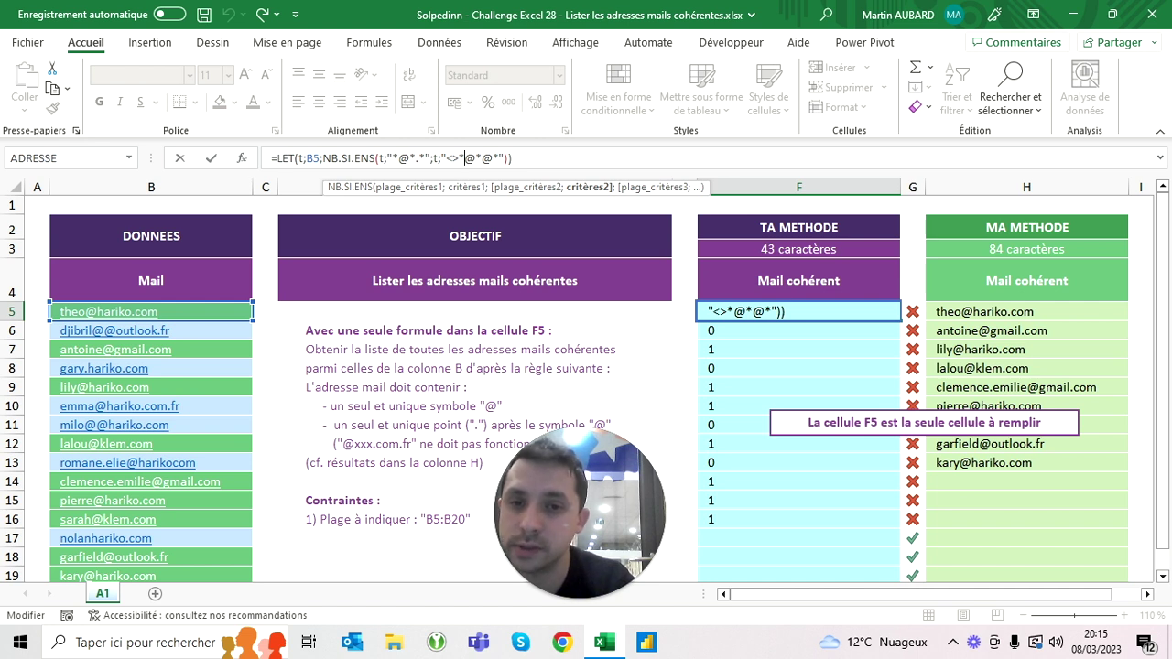
Insert a third criterion "<>*@*.*.*" before the closing parentheses of F5's formula.
{"action": "left_click", "coordinate": [502, 158]}
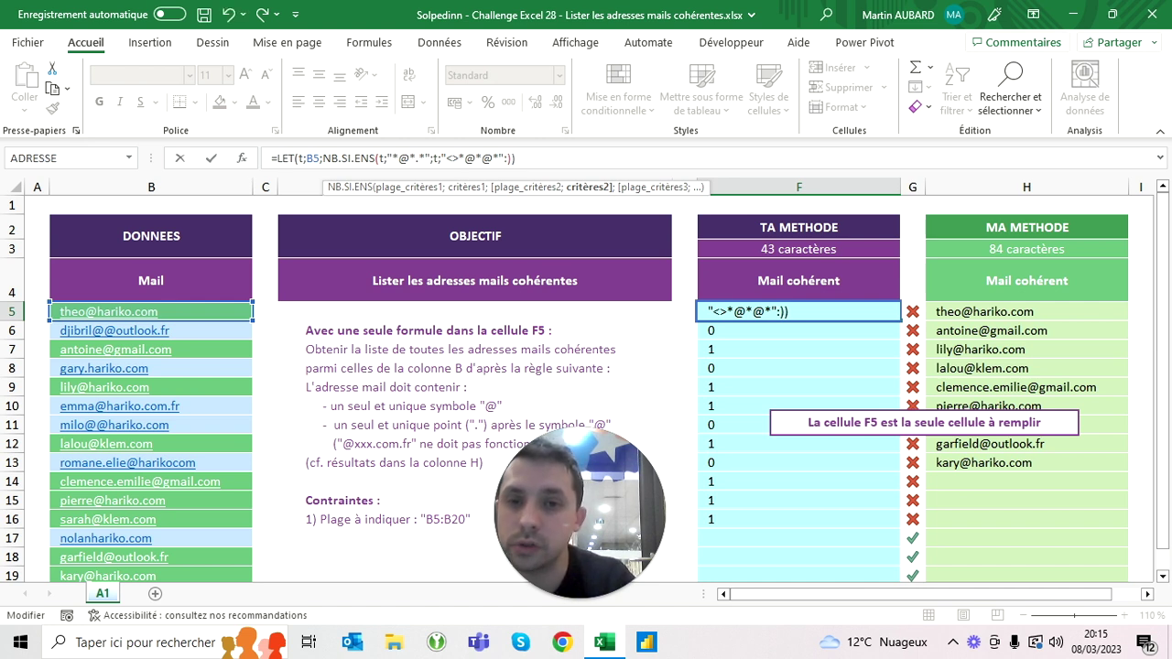
{"action": "type", "text": ";\"<>*@*@*\";"}
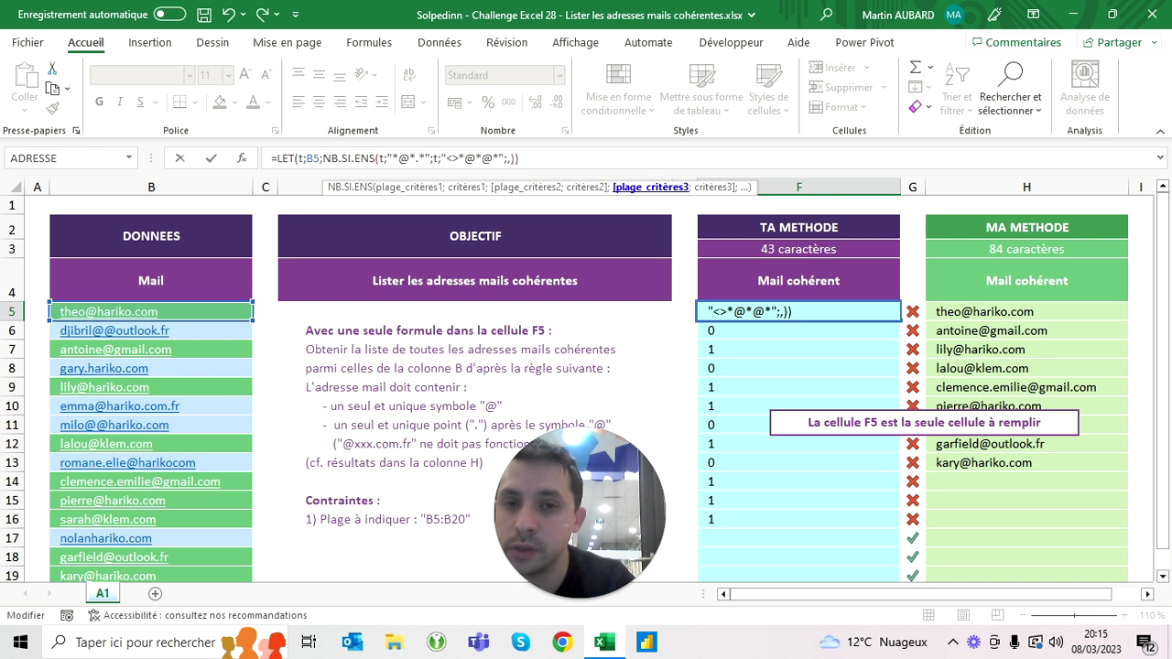
{"action": "type", "text": "\"<>"}
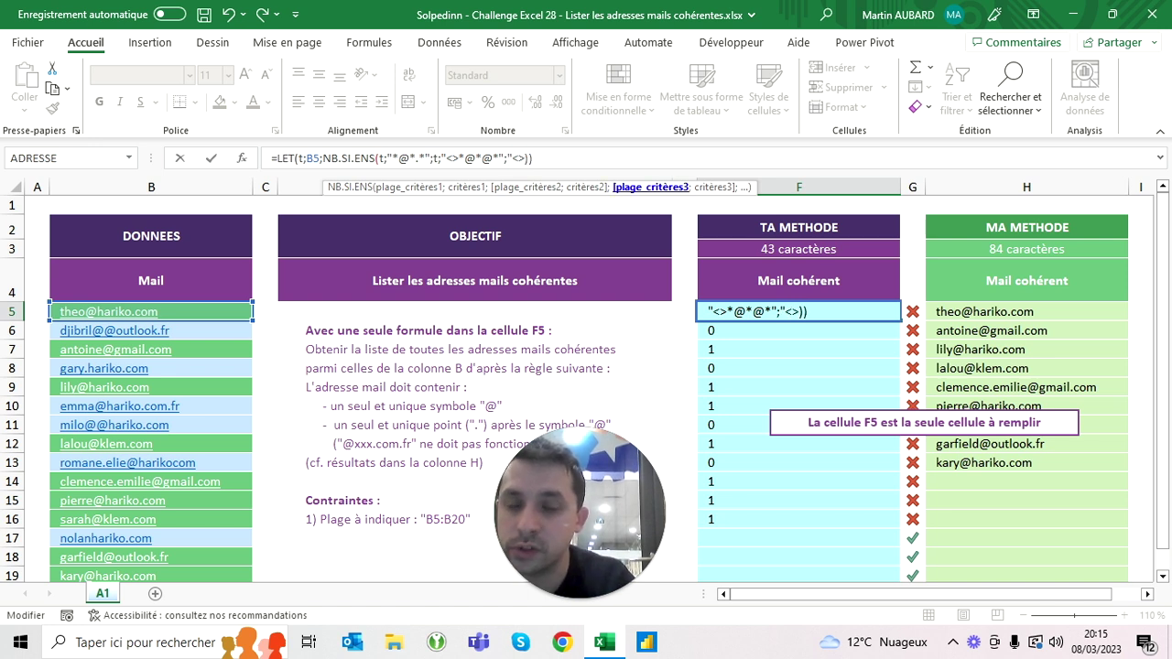
{"action": "type", "text": "*"}
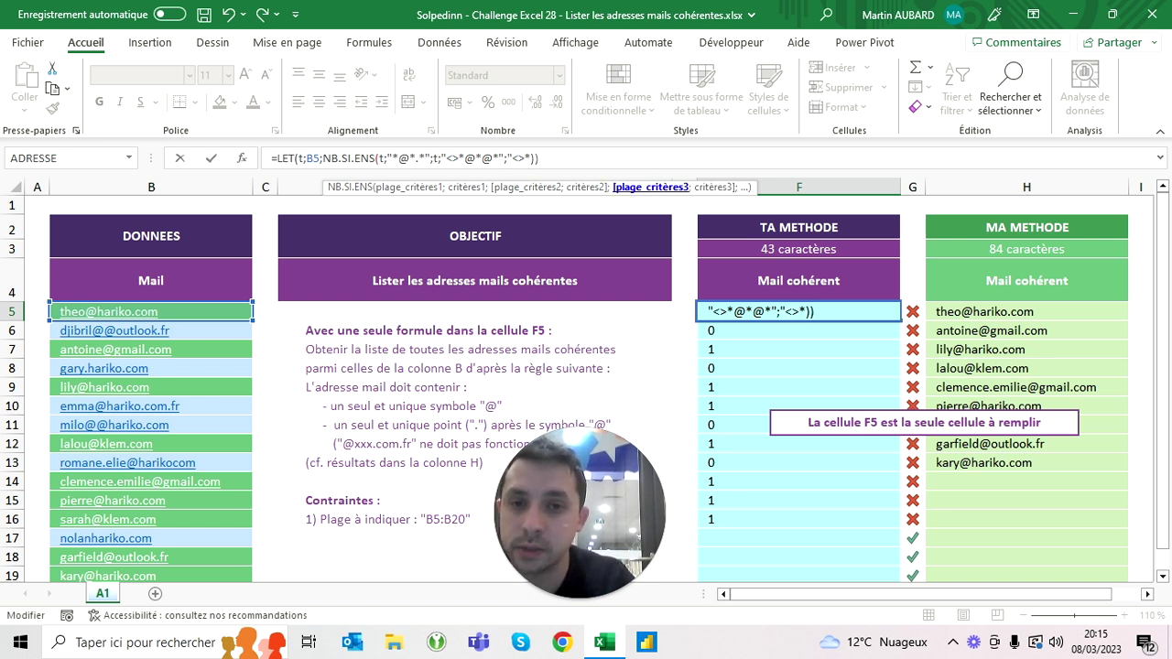
{"action": "type", "text": "@*."}
{"action": "type", "text": "*."}
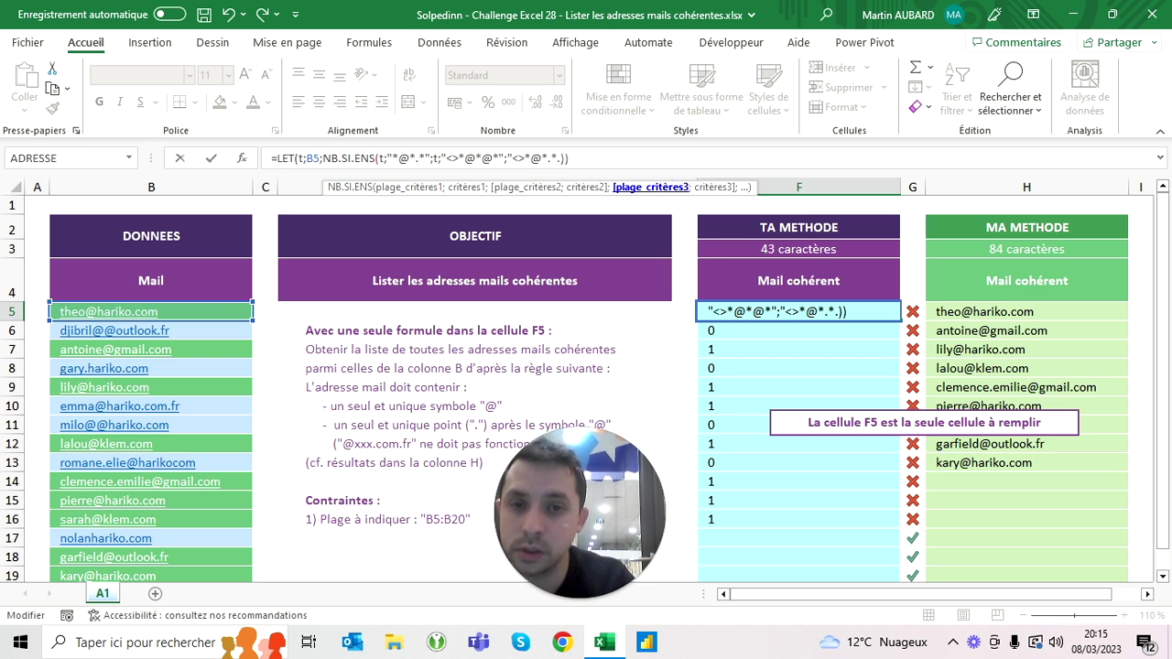
{"action": "type", "text": "*\""}
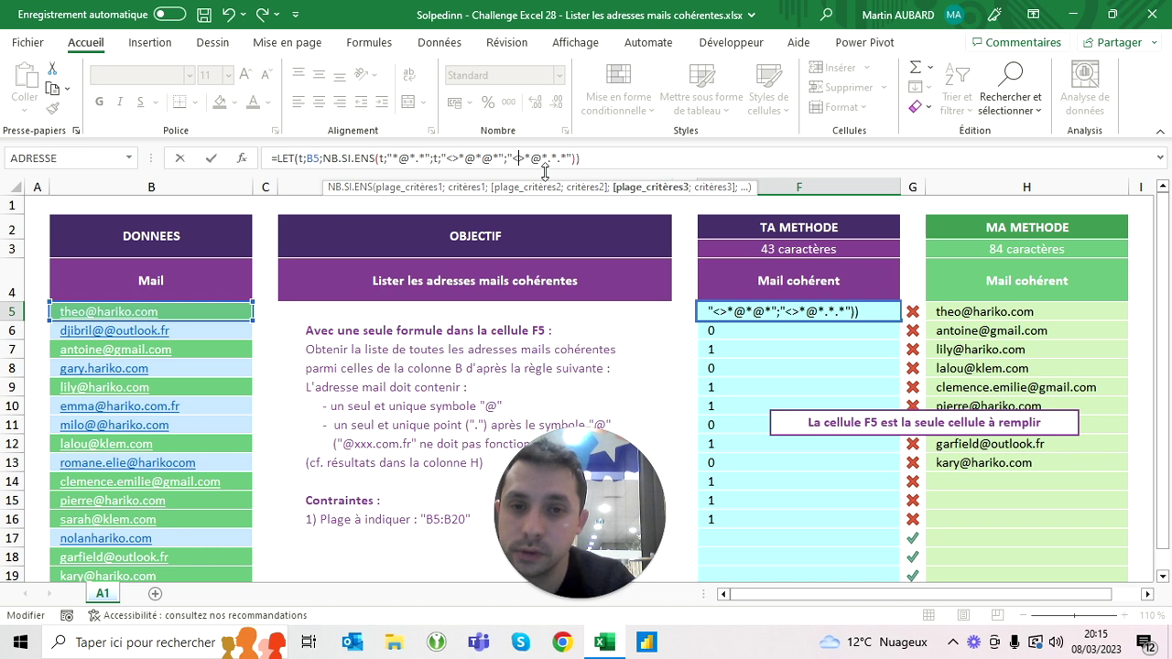
{"action": "key", "text": "shift+Right"}
{"action": "key", "text": "shift+Right"}
{"action": "key", "text": "shift+Right"}
{"action": "key", "text": "shift+Right"}
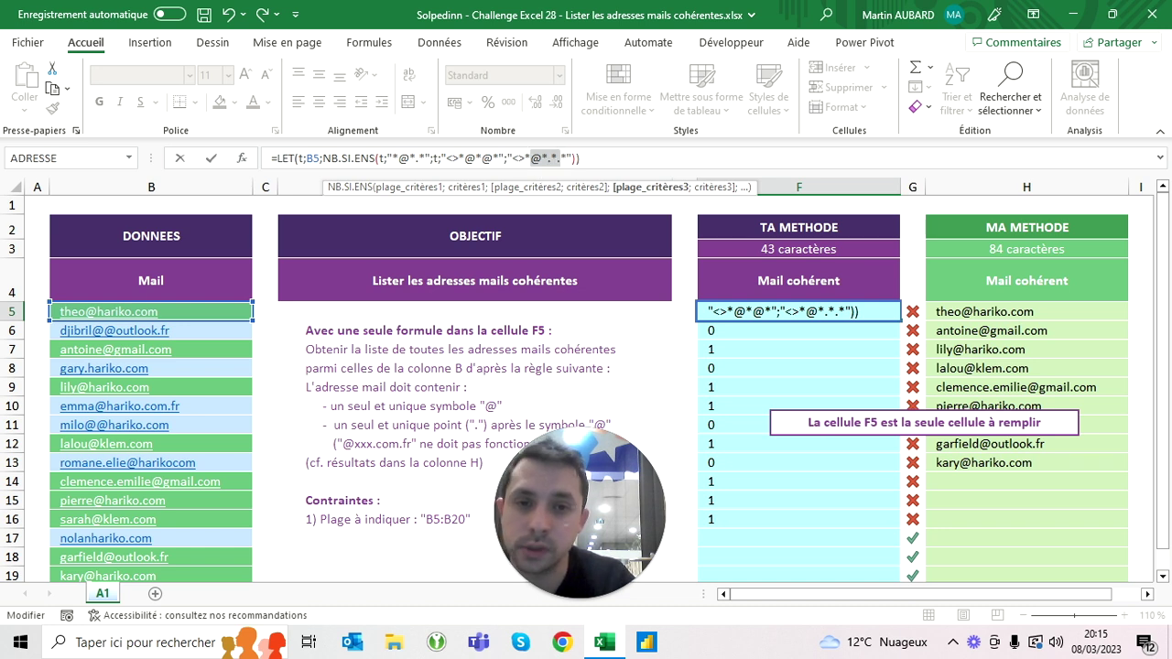
{"action": "left_click", "coordinate": [542, 158]}
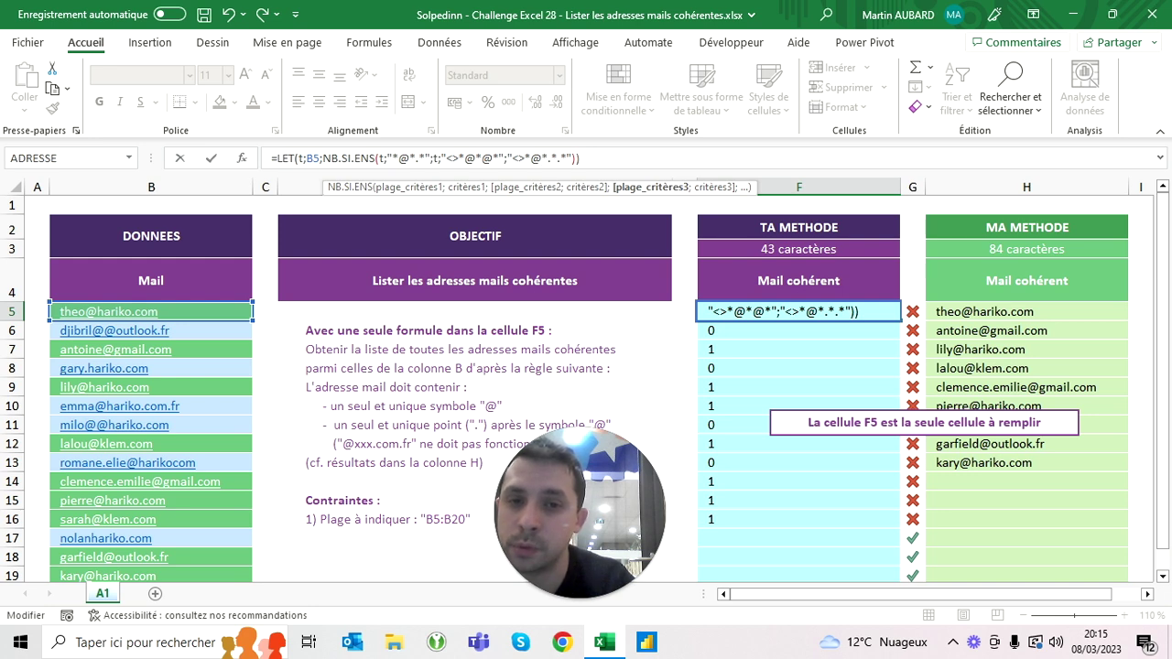
Dismiss the too-few-arguments error and delete the range-less third criterion.
{"action": "key", "text": "Return"}
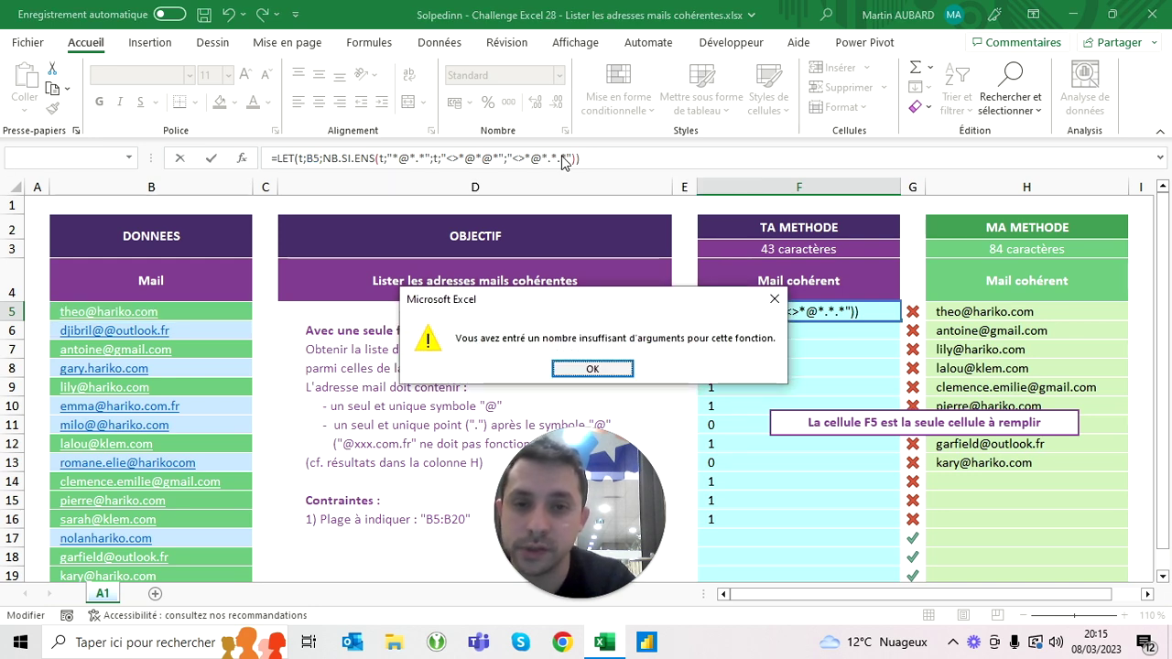
{"action": "key", "text": "Return"}
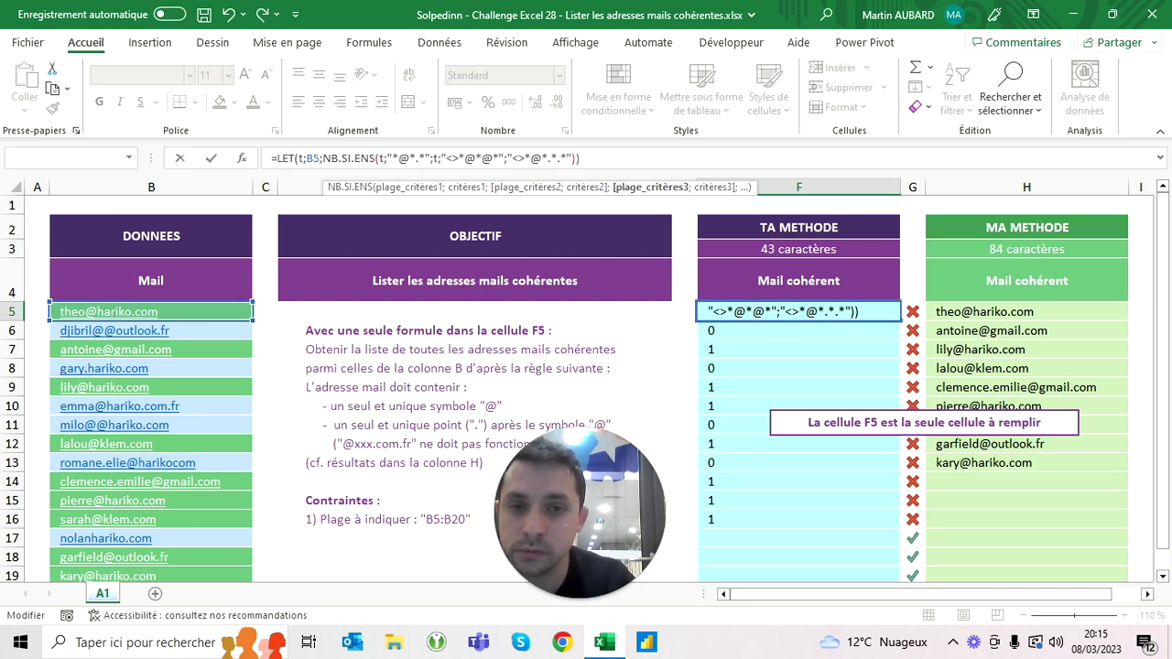
{"action": "key", "text": "Return"}
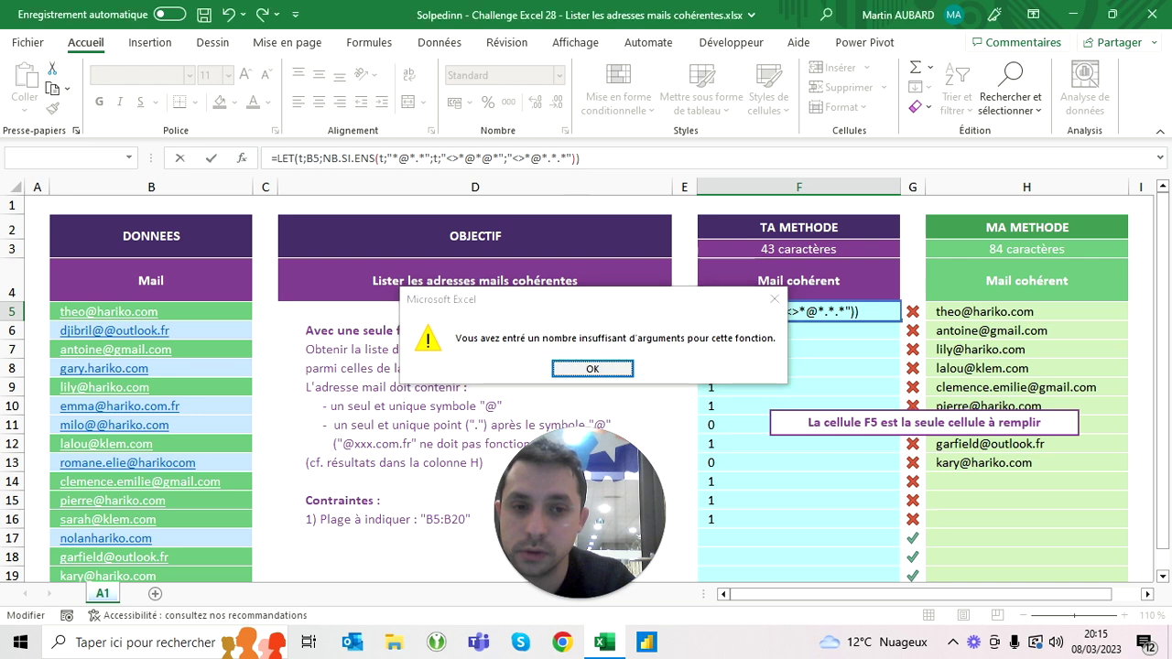
{"action": "key", "text": "Return"}
{"action": "key", "text": "BackSpace"}
{"action": "key", "text": "BackSpace"}
{"action": "key", "text": "BackSpace"}
{"action": "key", "text": "Return"}
Retype it as ;t;"<>*@*.*.*" and commit F5, now 57 characters and returning 1.
{"action": "left_click", "coordinate": [507, 158]}
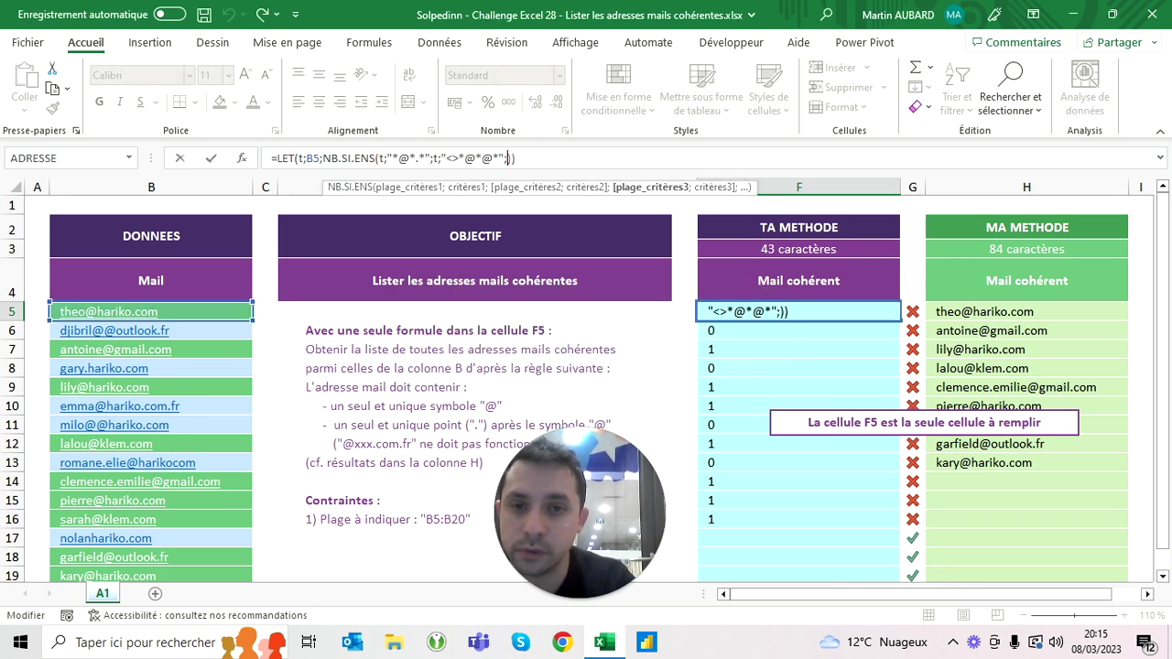
{"action": "type", "text": ";t;\""}
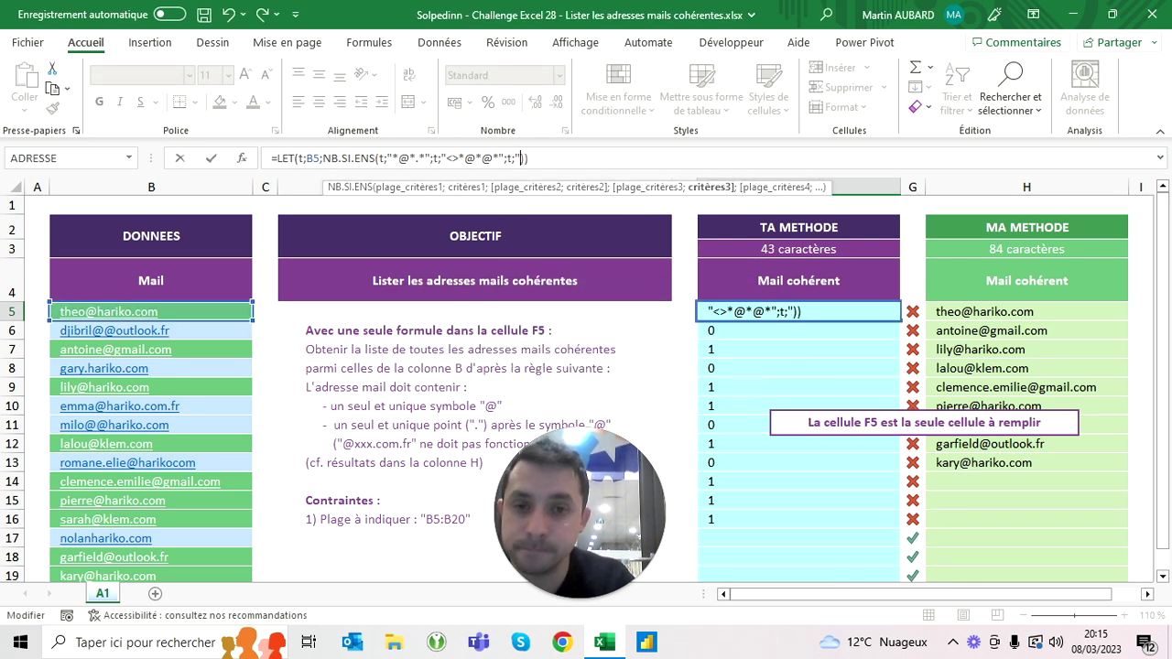
{"action": "type", "text": "<>\""}
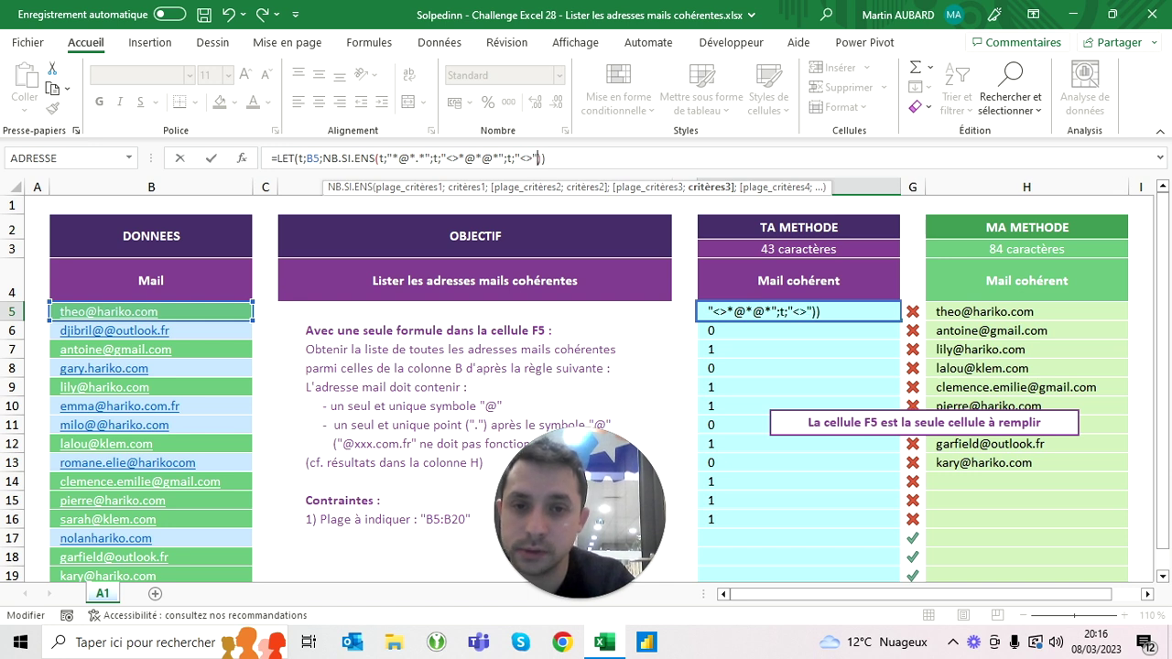
{"action": "key", "text": "BackSpace"}
{"action": "type", "text": "*@"}
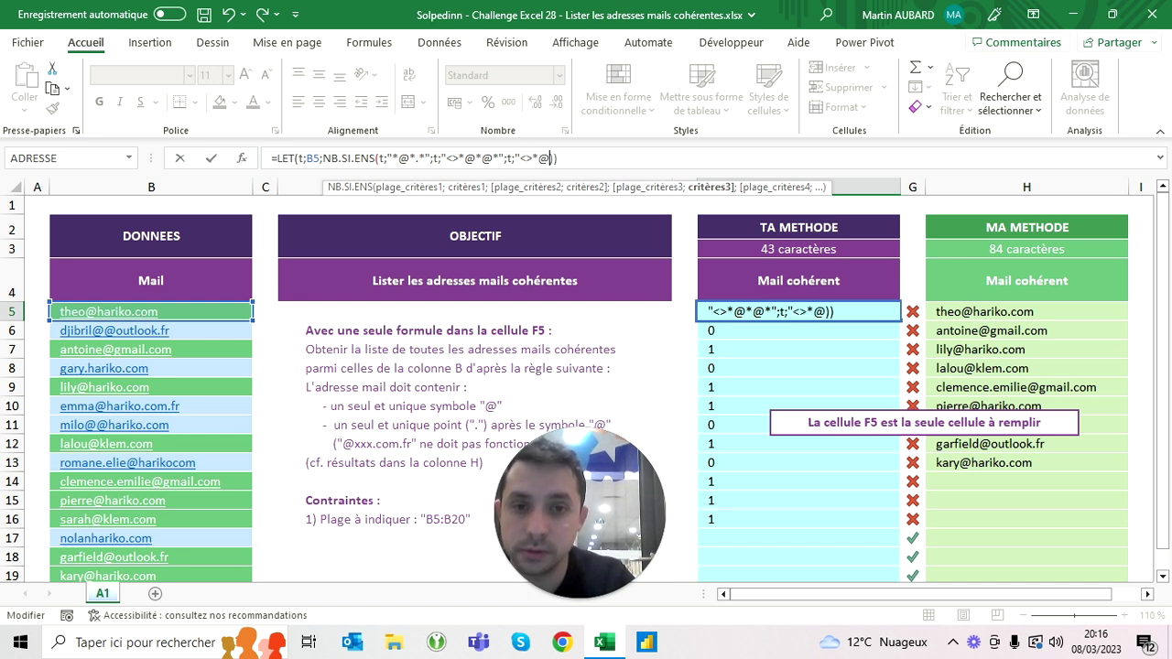
{"action": "type", "text": "*\""}
{"action": "type", "text": "."}
{"action": "type", "text": "*.*"}
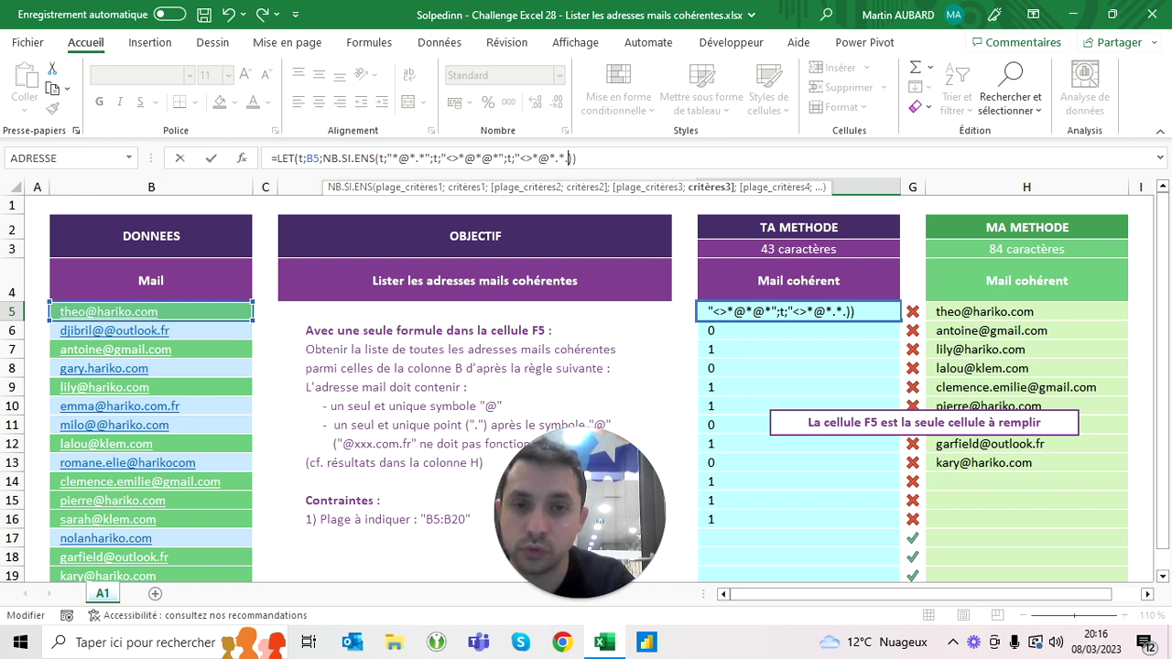
{"action": "type", "text": "\"\""}
{"action": "key", "text": "ctrl+Return"}
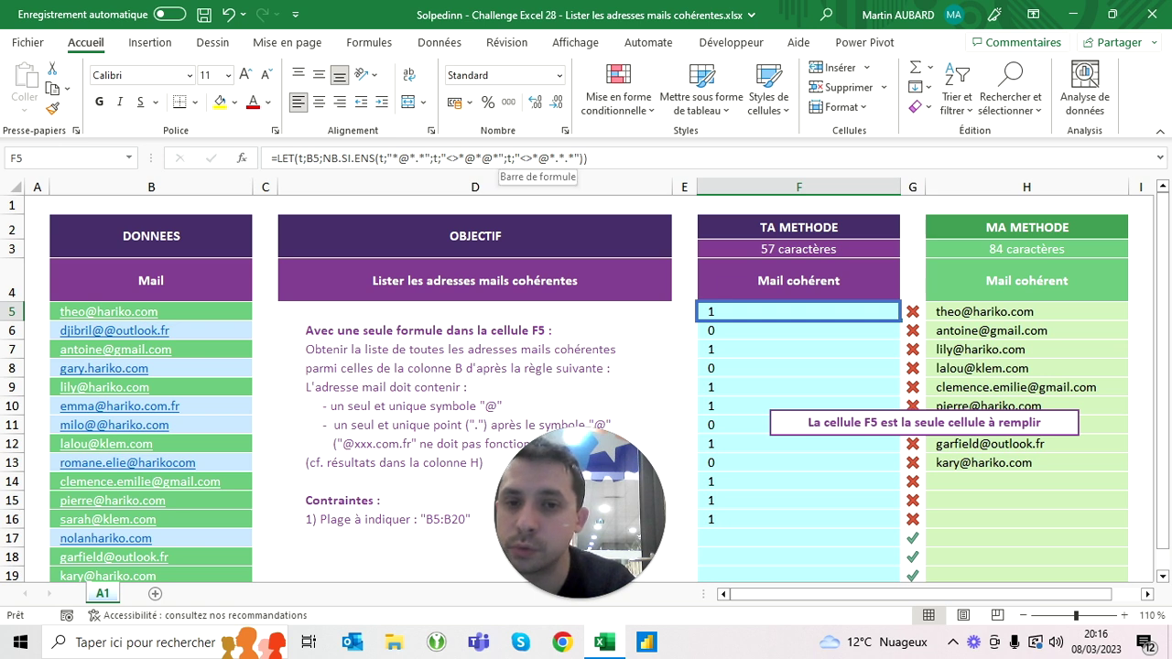
Copy the three-criterion formula from F5 down to F16, so row 10's .com.fr address returns 0.
{"action": "key", "text": "ctrl+c"}
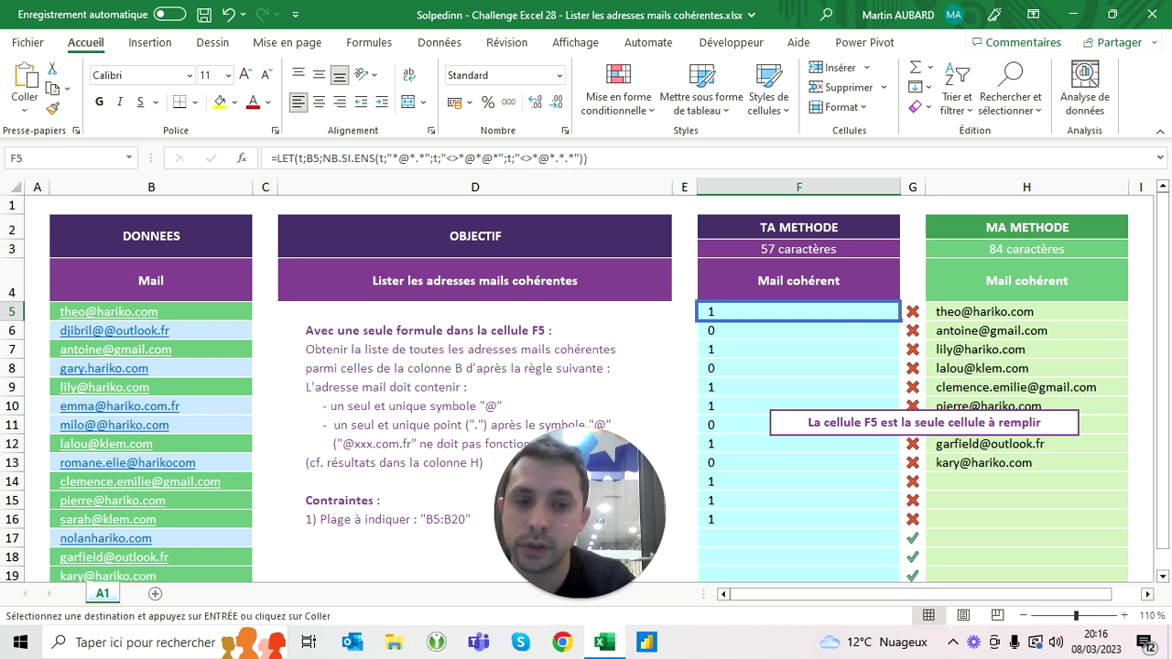
{"action": "key", "text": "Escape"}
{"action": "key", "text": "Up"}
{"action": "key", "text": "Down"}
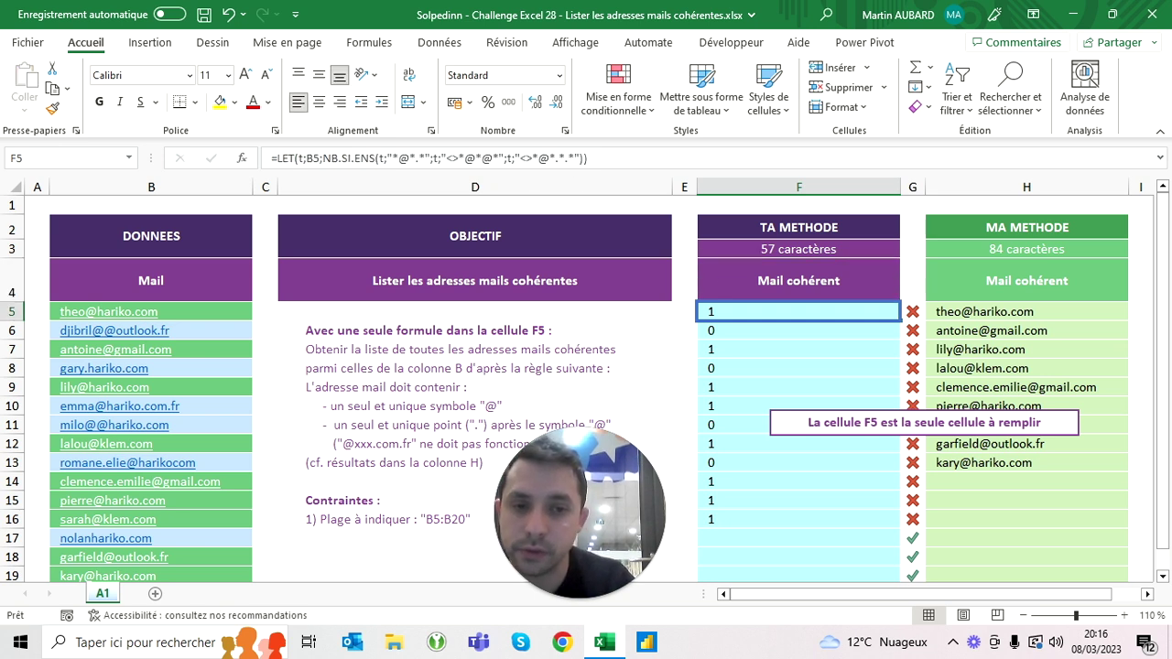
{"action": "key", "text": "ctrl+c"}
{"action": "key", "text": "Down"}
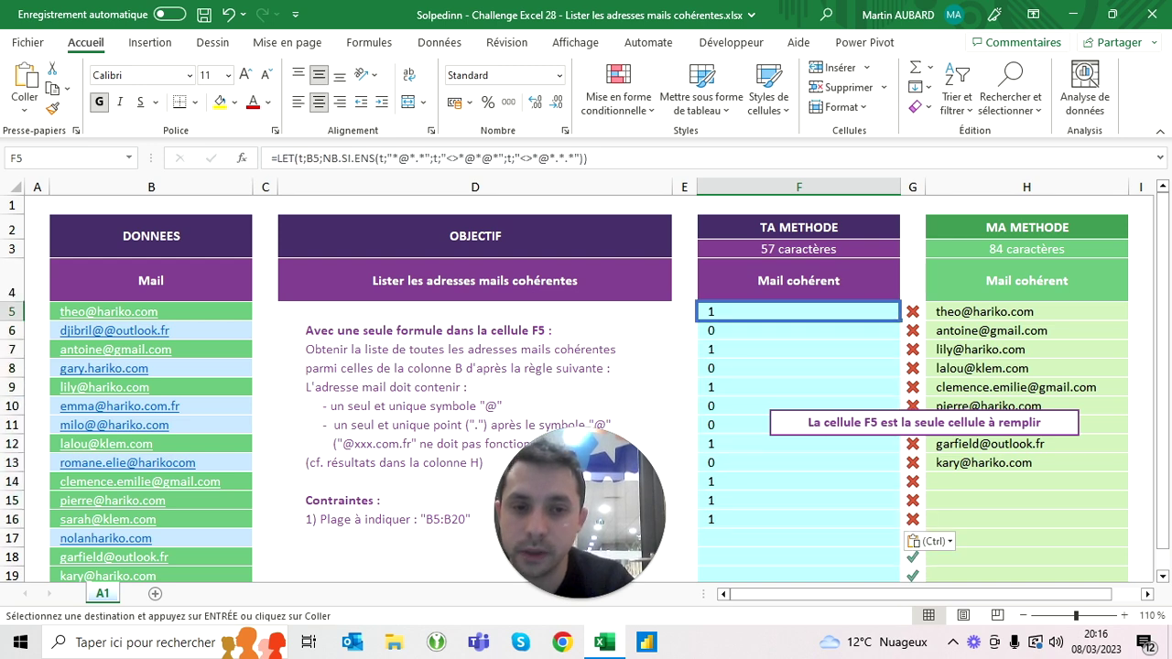
{"action": "key", "text": "Return"}
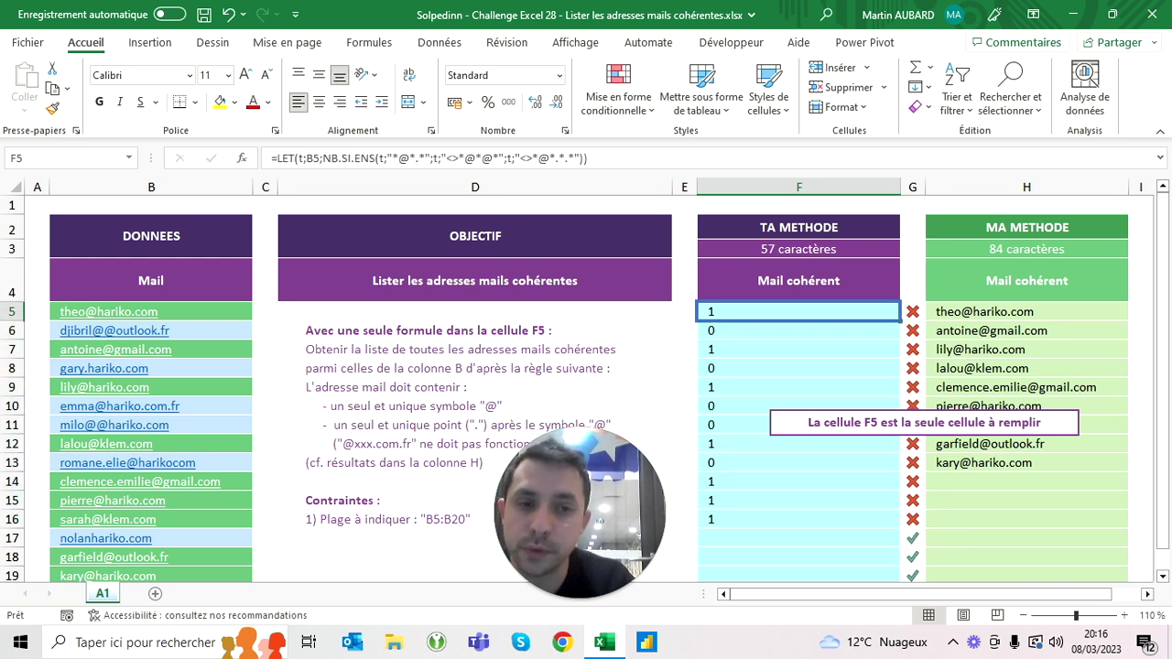
{"action": "left_click", "coordinate": [798, 311]}
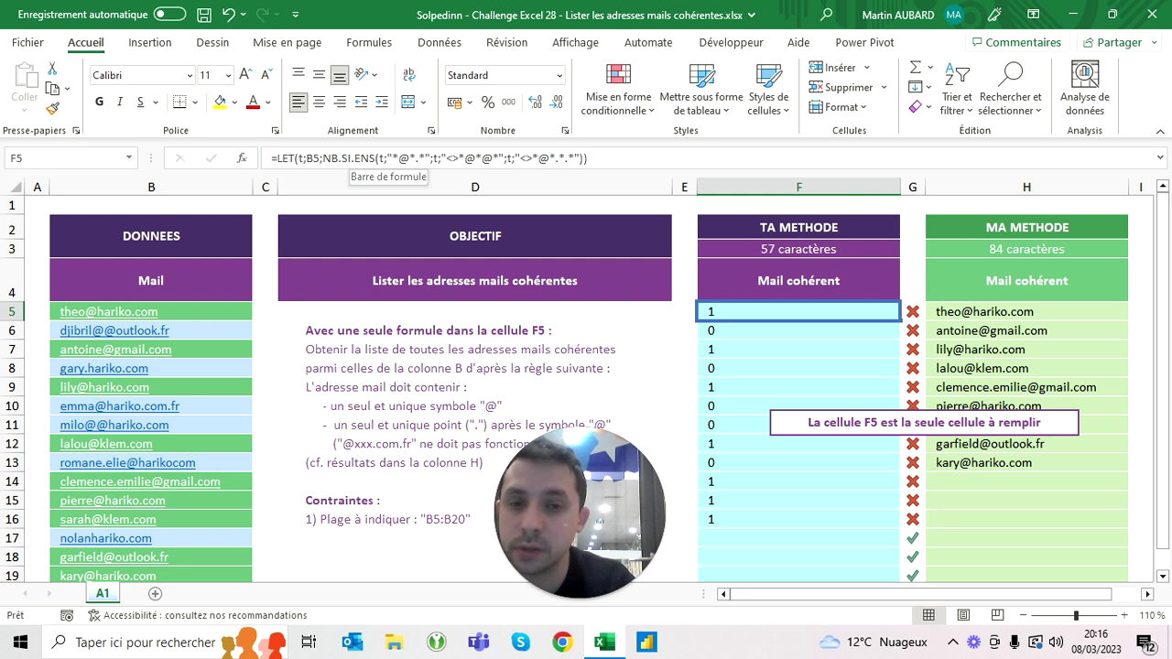
{"action": "left_click", "coordinate": [344, 159]}
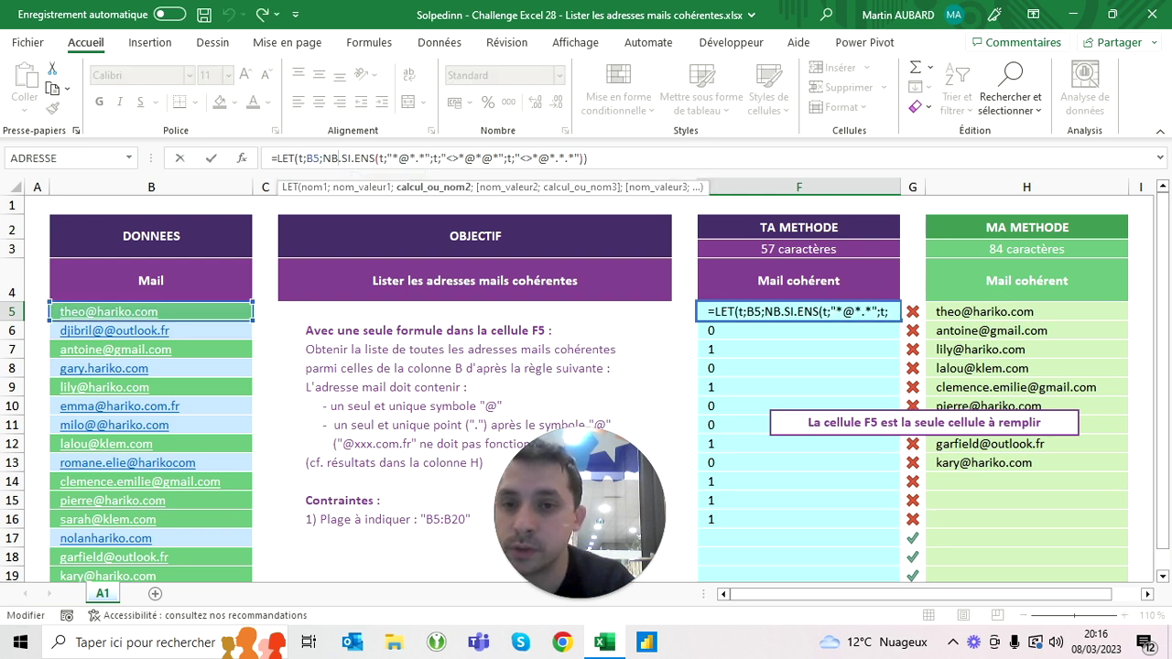
Replace the B5 reference in the LET with B5:B20, so F5 returns 9.
{"action": "key", "text": "Escape"}
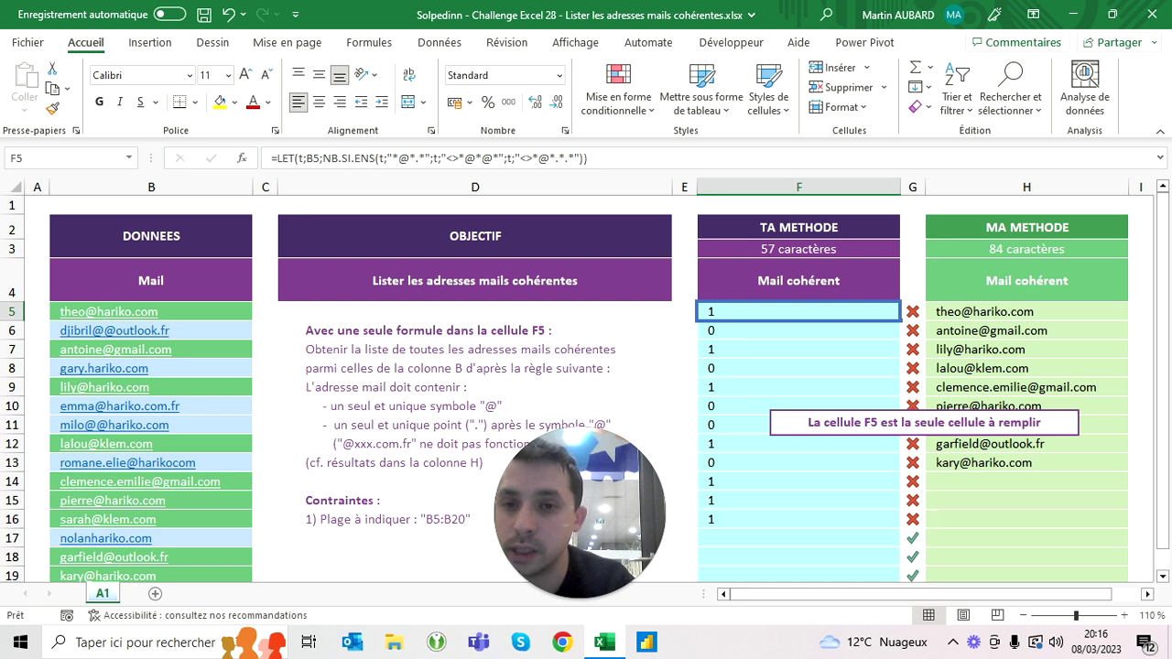
{"action": "double_click", "coordinate": [291, 158]}
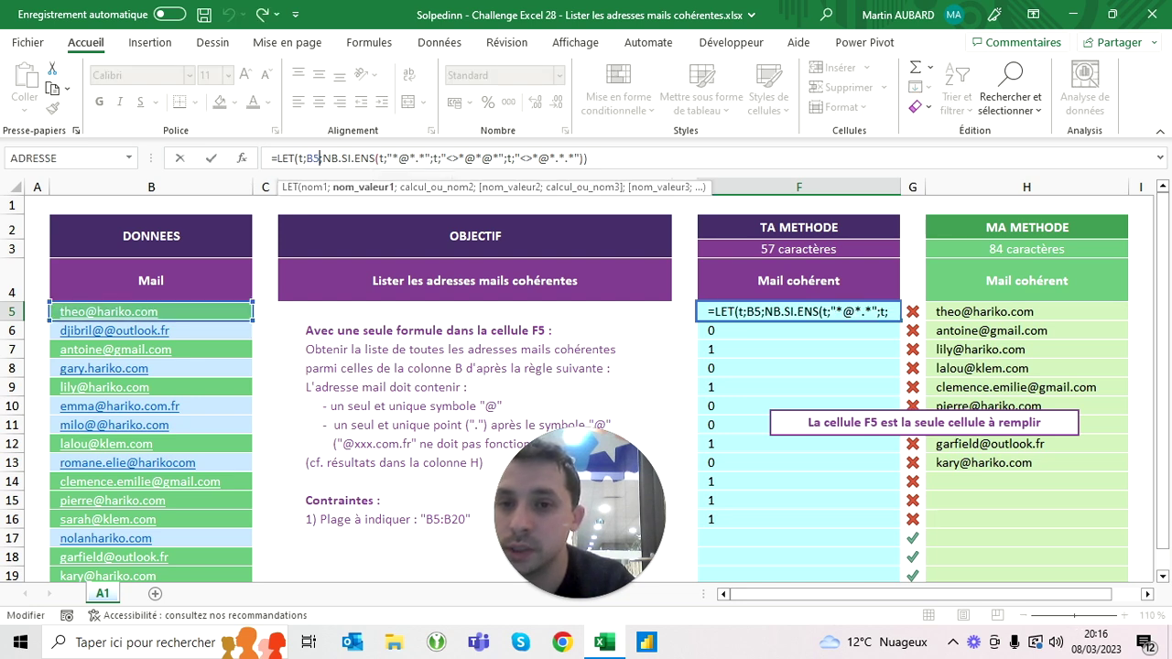
{"action": "left_click", "coordinate": [151, 280]}
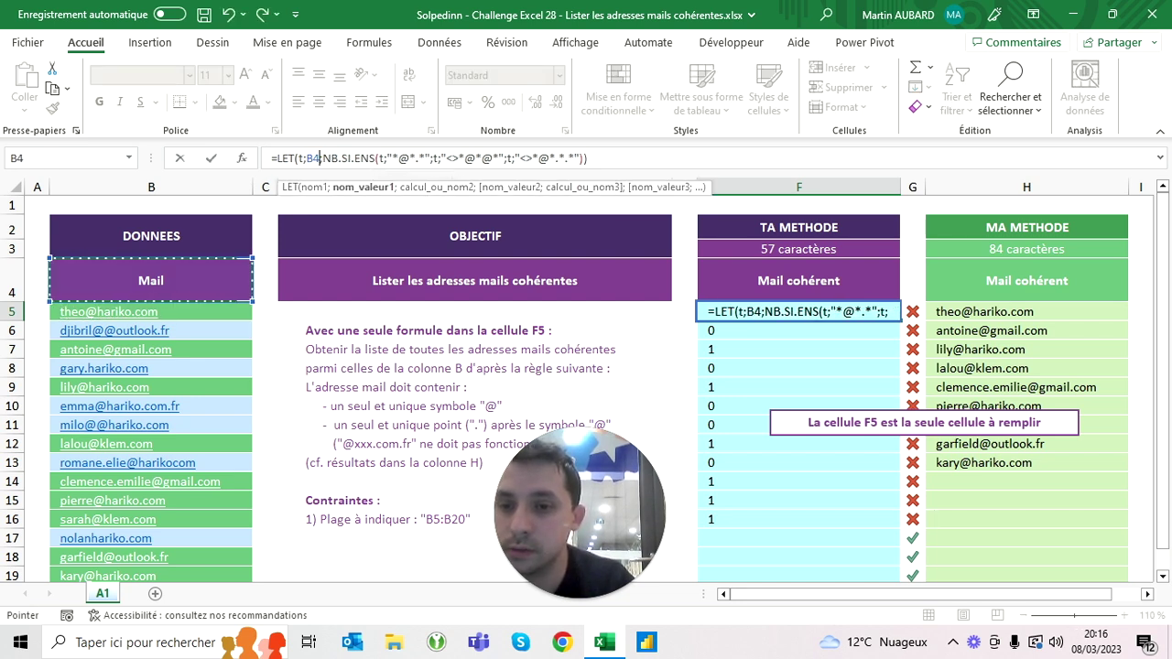
{"action": "left_click_drag", "start_coordinate": [151, 312], "coordinate": [152, 551]}
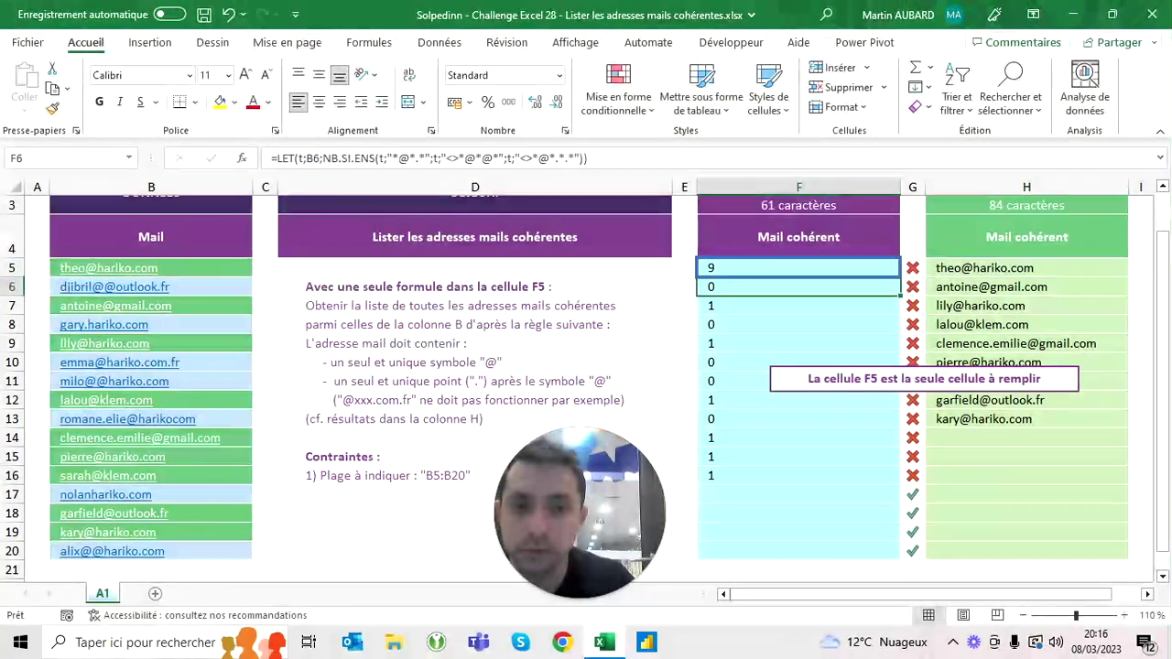
{"action": "key", "text": "Return"}
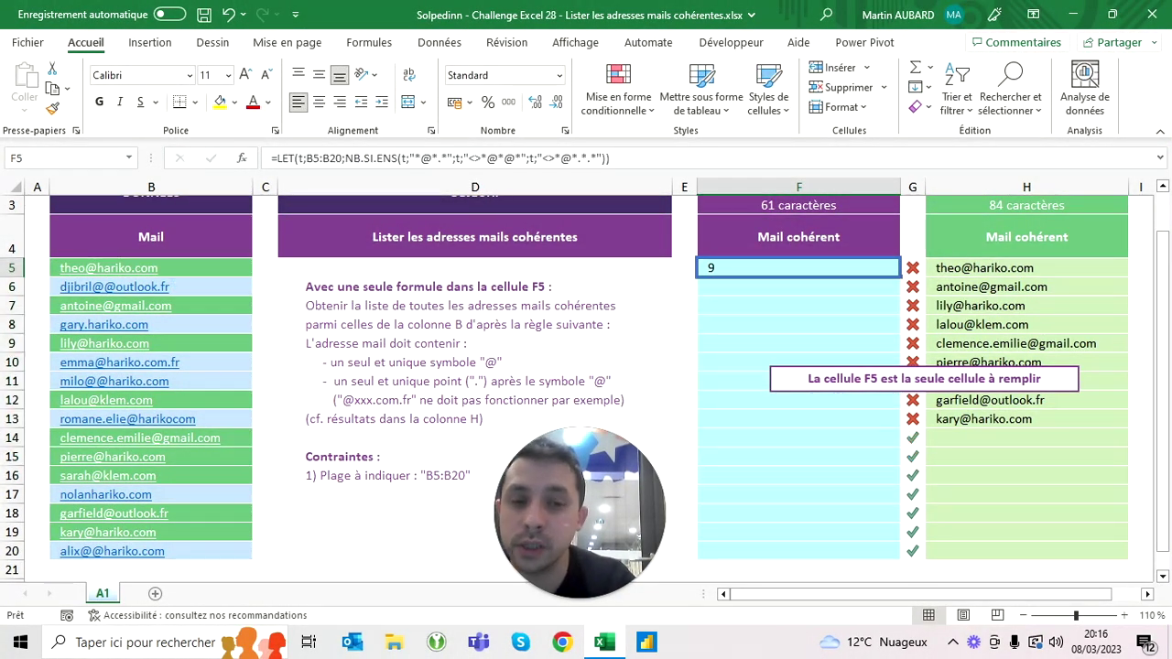
{"action": "scroll", "coordinate": [586, 384], "scroll_direction": "up", "scroll_amount": 1}
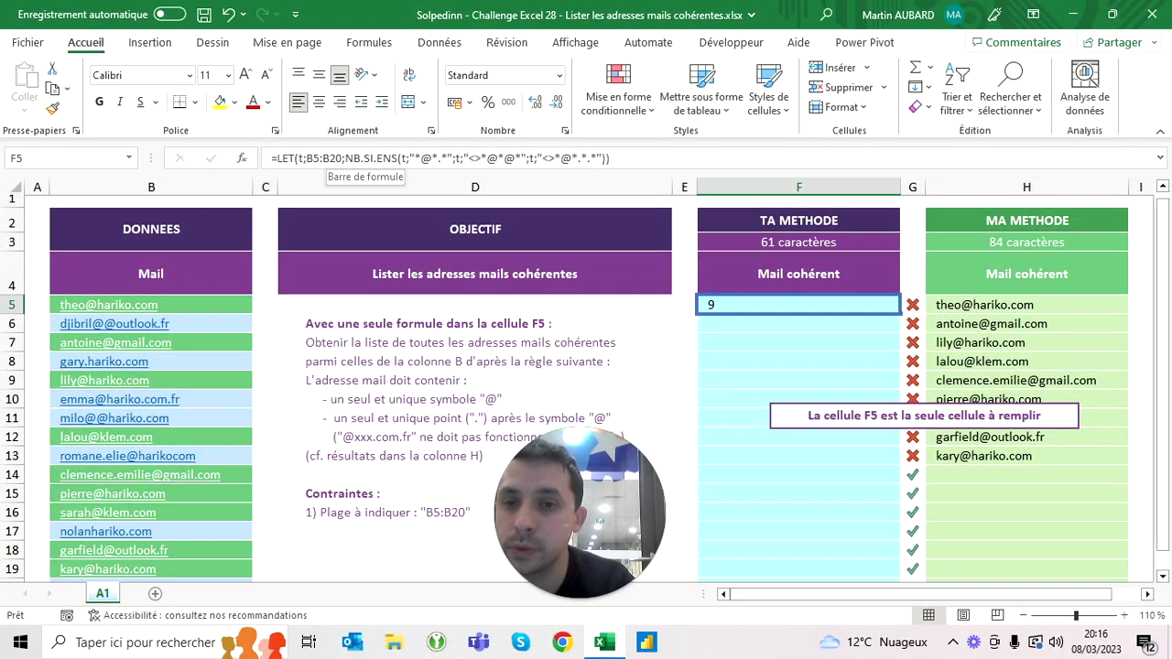
Start deleting the "LET(t;B5:B20;" wrapper from F5's formula.
{"action": "left_click", "coordinate": [342, 157]}
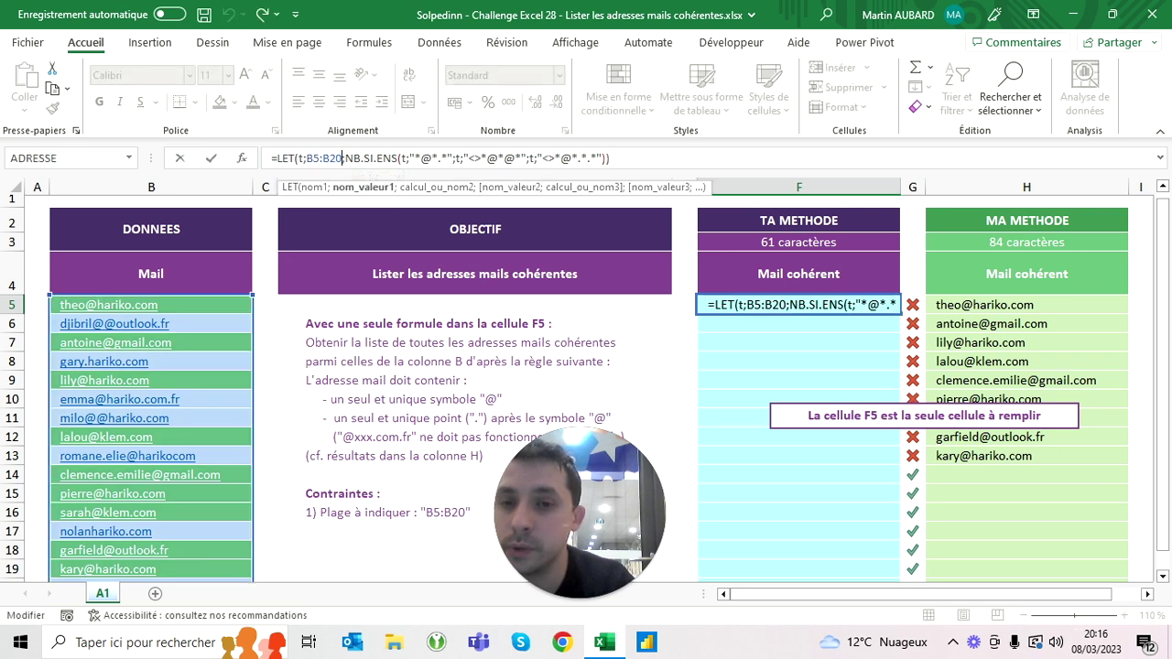
{"action": "left_click", "coordinate": [345, 158]}
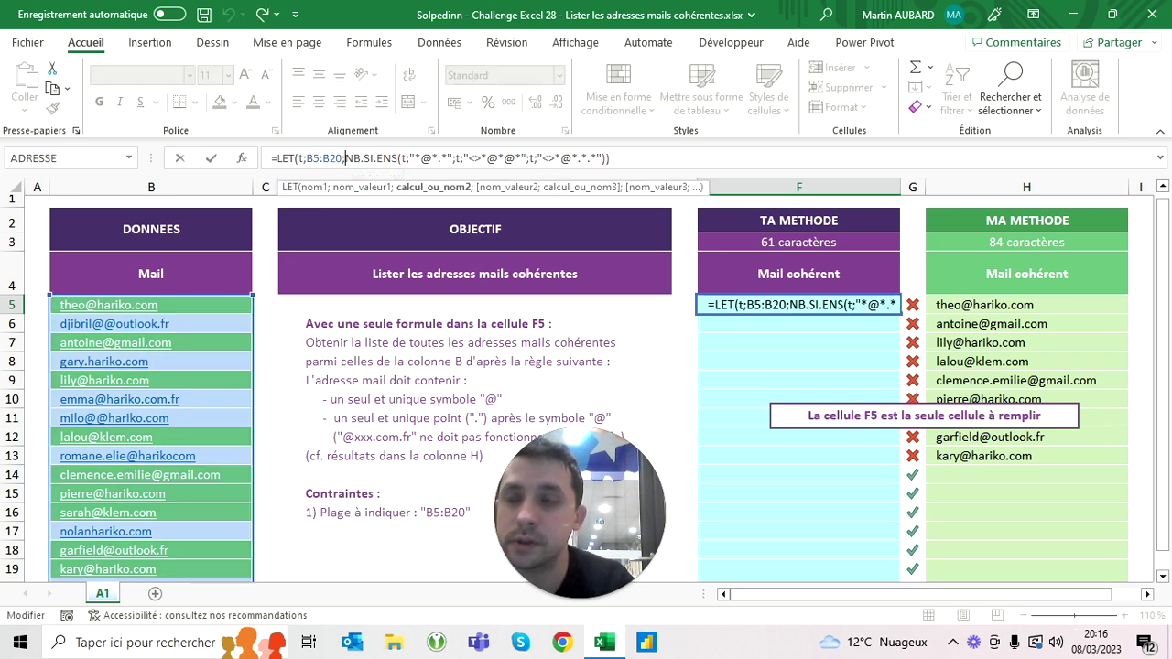
{"action": "key", "text": "BackSpace"}
{"action": "key", "text": "BackSpace"}
{"action": "key", "text": "BackSpace"}
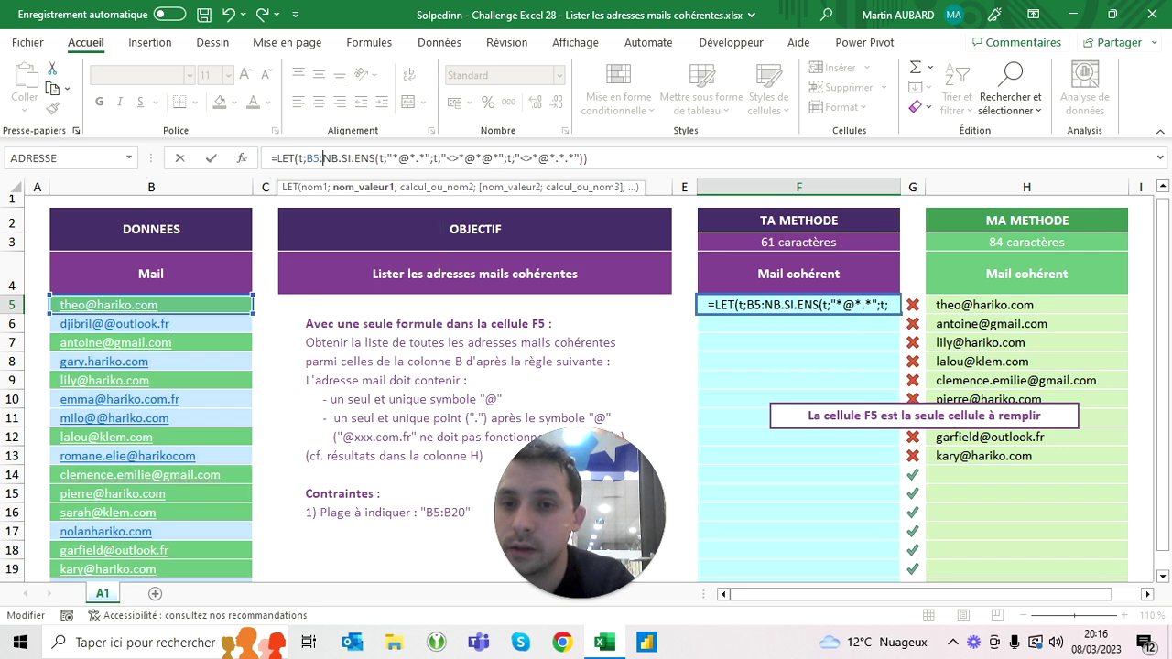
{"action": "key", "text": "BackSpace"}
{"action": "key", "text": "BackSpace"}
{"action": "key", "text": "BackSpace"}
{"action": "key", "text": "BackSpace"}
{"action": "key", "text": "BackSpace"}
{"action": "key", "text": "BackSpace"}
{"action": "key", "text": "BackSpace"}
{"action": "key", "text": "BackSpace"}
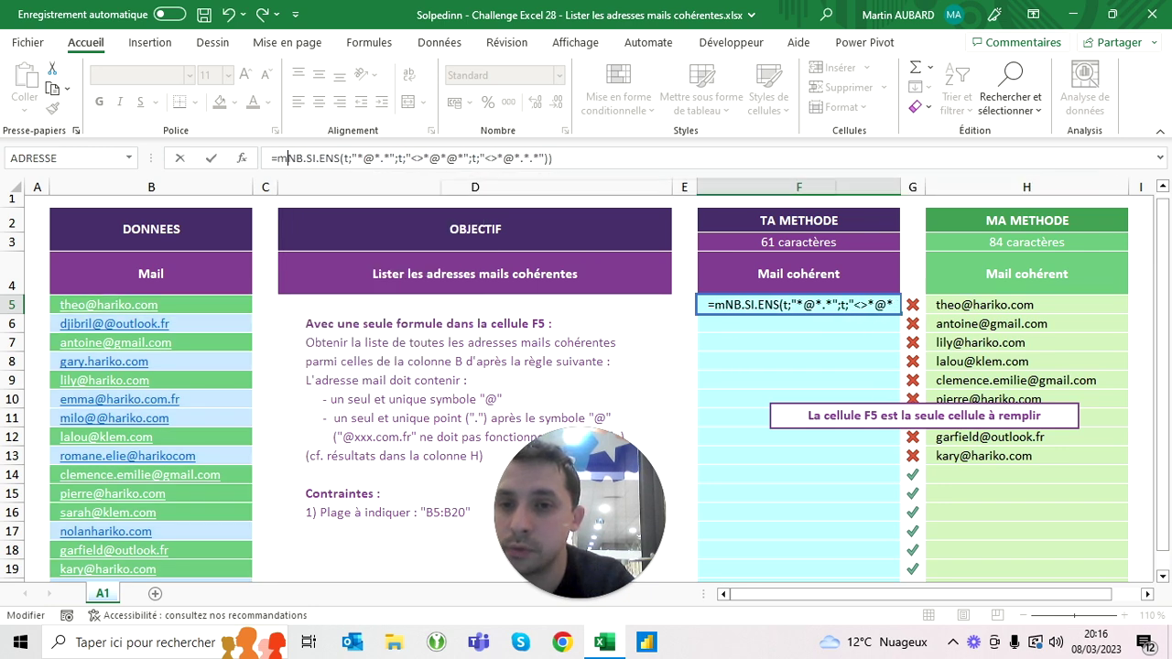
Wrap the count in MAP over B5:B20 with LAMBDA(c;.
{"action": "type", "text": "map("}
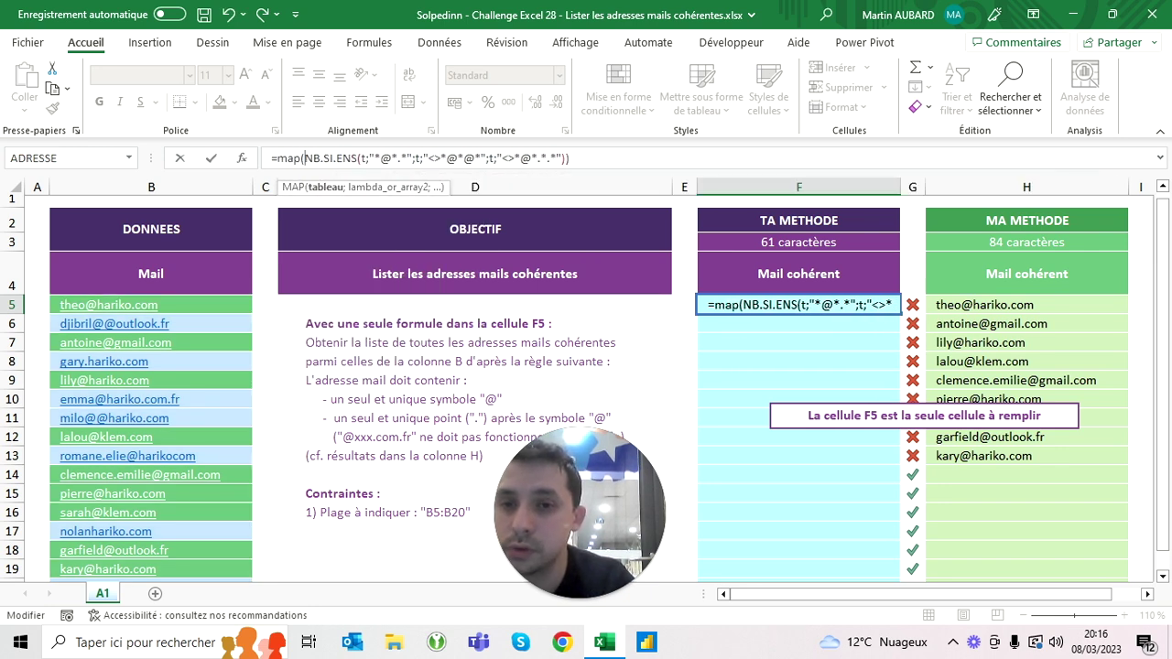
{"action": "left_click_drag", "start_coordinate": [151, 305], "coordinate": [247, 560]}
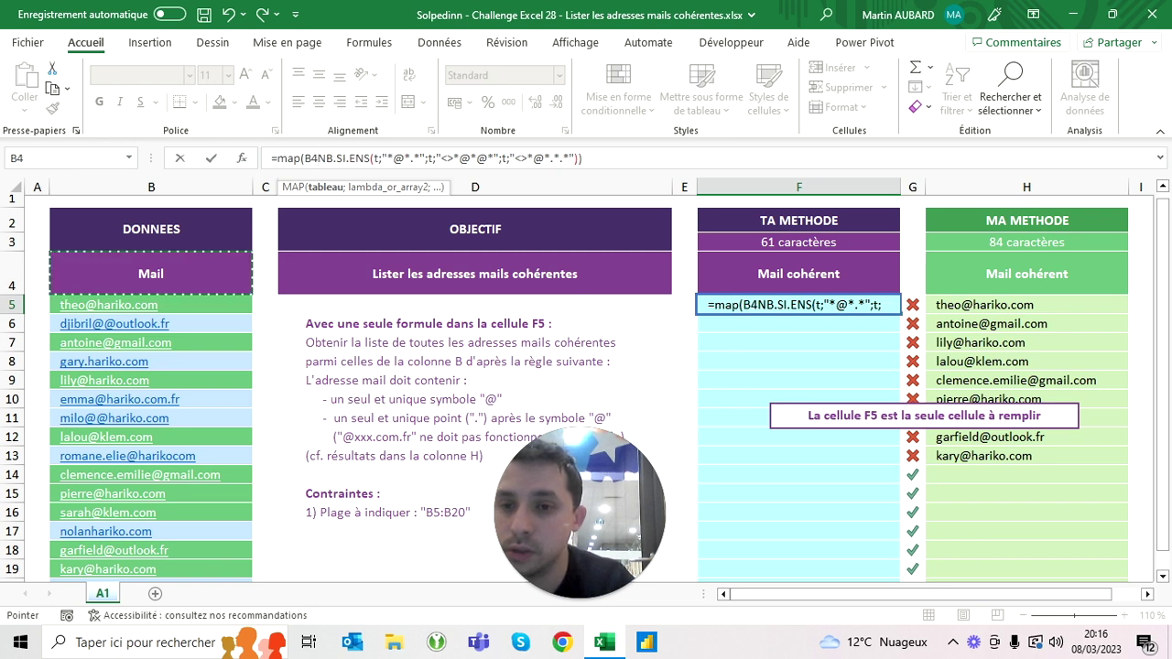
{"action": "type", "text": ";"}
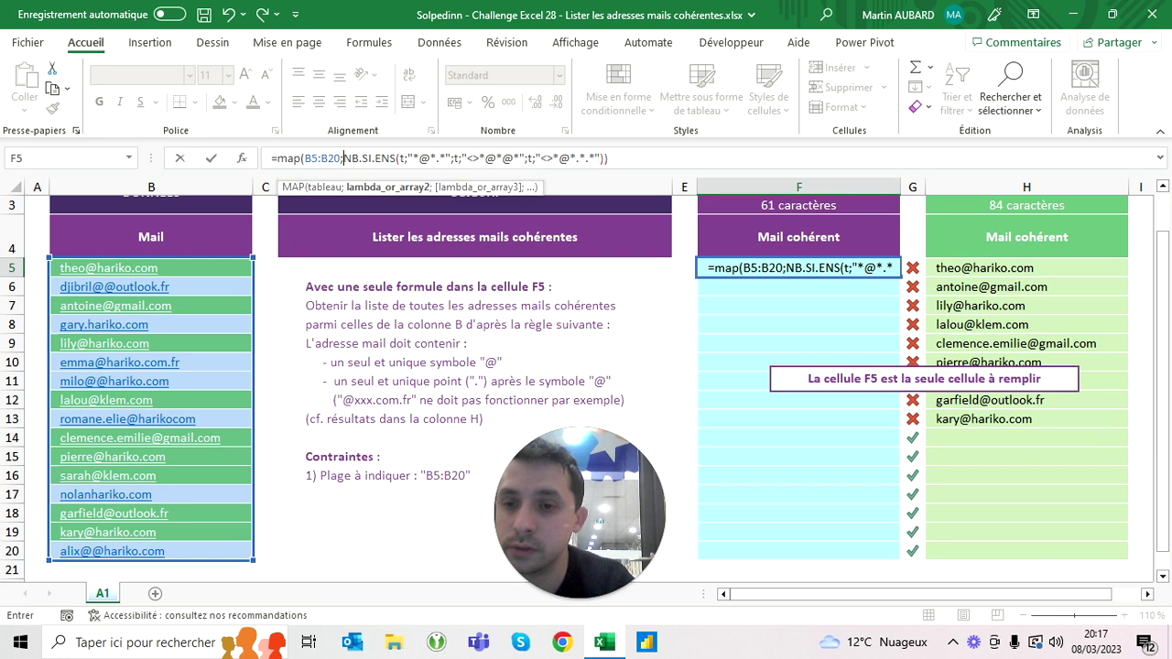
{"action": "scroll", "coordinate": [586, 384], "scroll_direction": "up", "scroll_amount": 2}
{"action": "scroll", "coordinate": [138, 356], "scroll_direction": "down", "scroll_amount": 1}
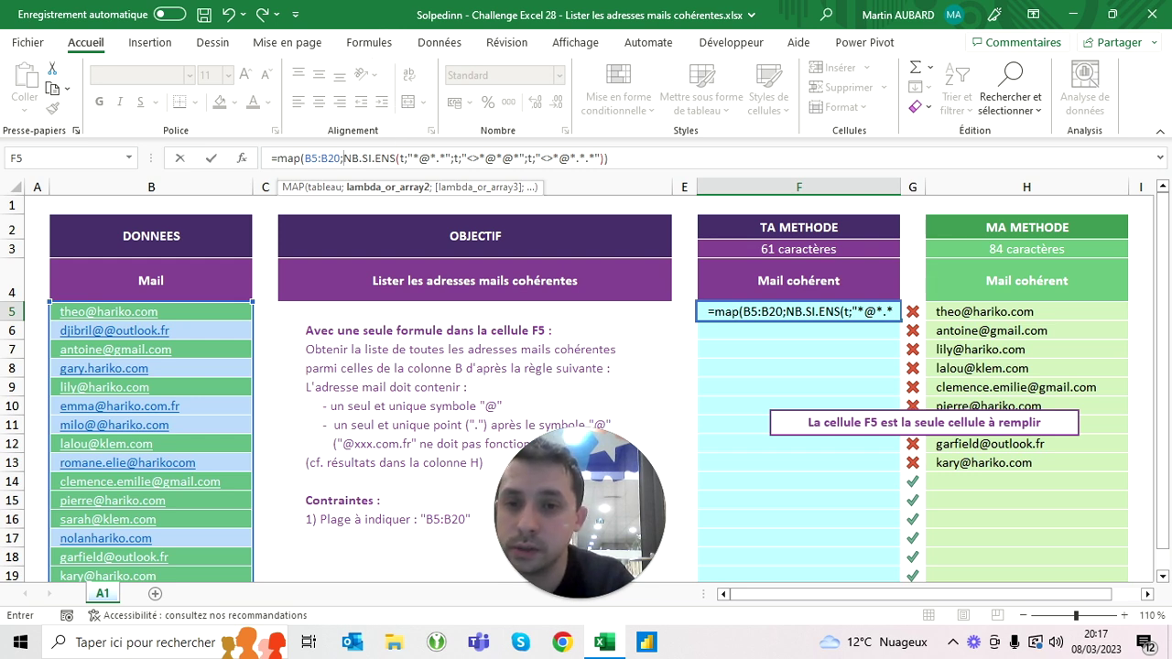
{"action": "type", "text": "l"}
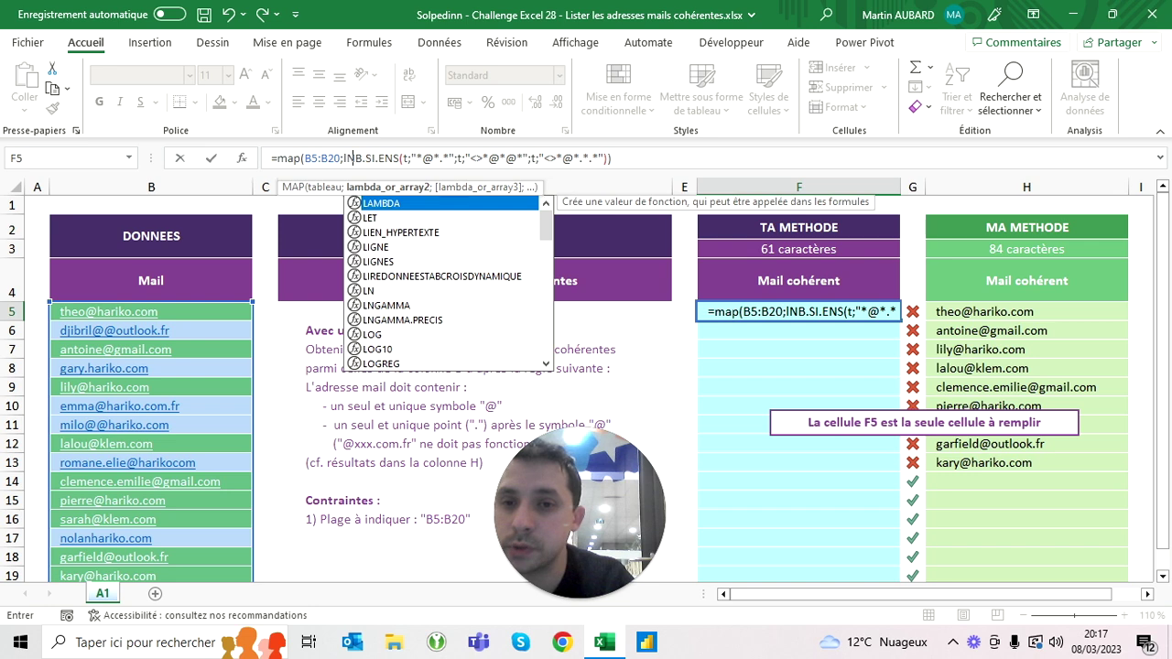
{"action": "type", "text": "ambda(c"}
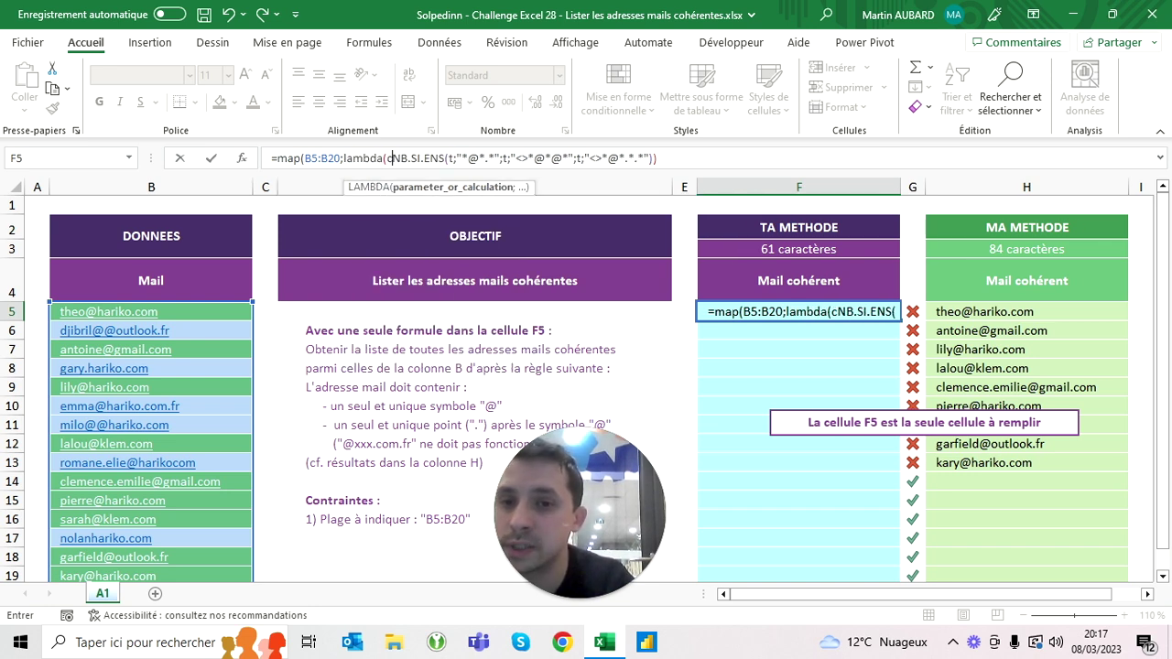
{"action": "type", "text": ";"}
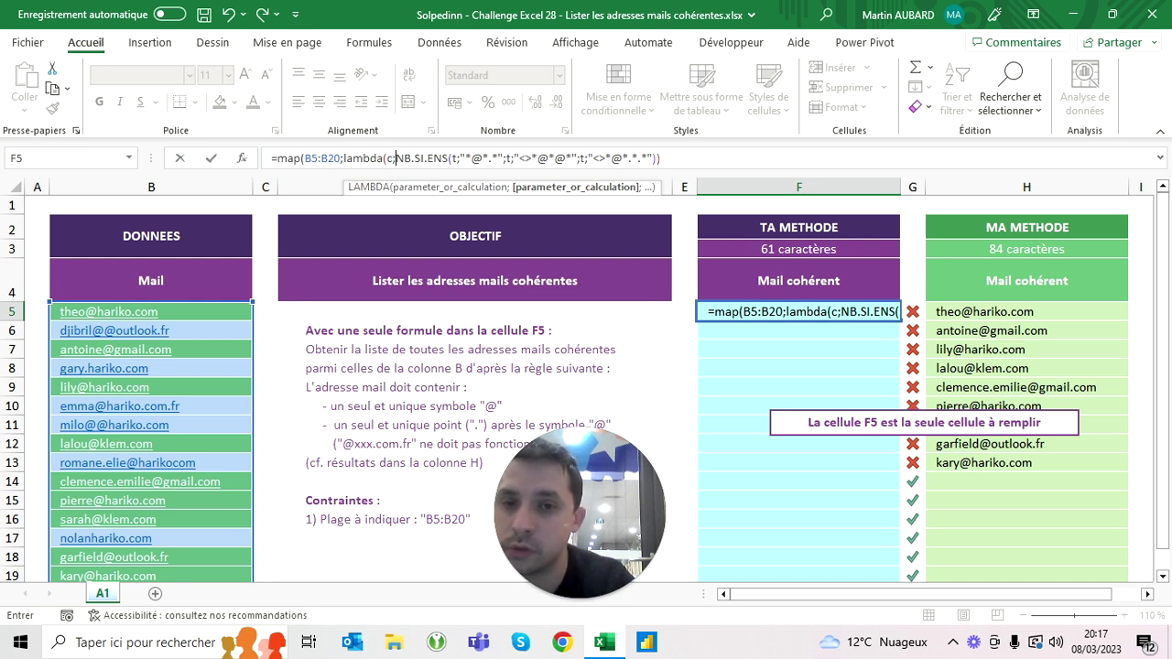
Replace each of the three t arguments in the criteria with c.
{"action": "double_click", "coordinate": [451, 158]}
{"action": "type", "text": "c"}
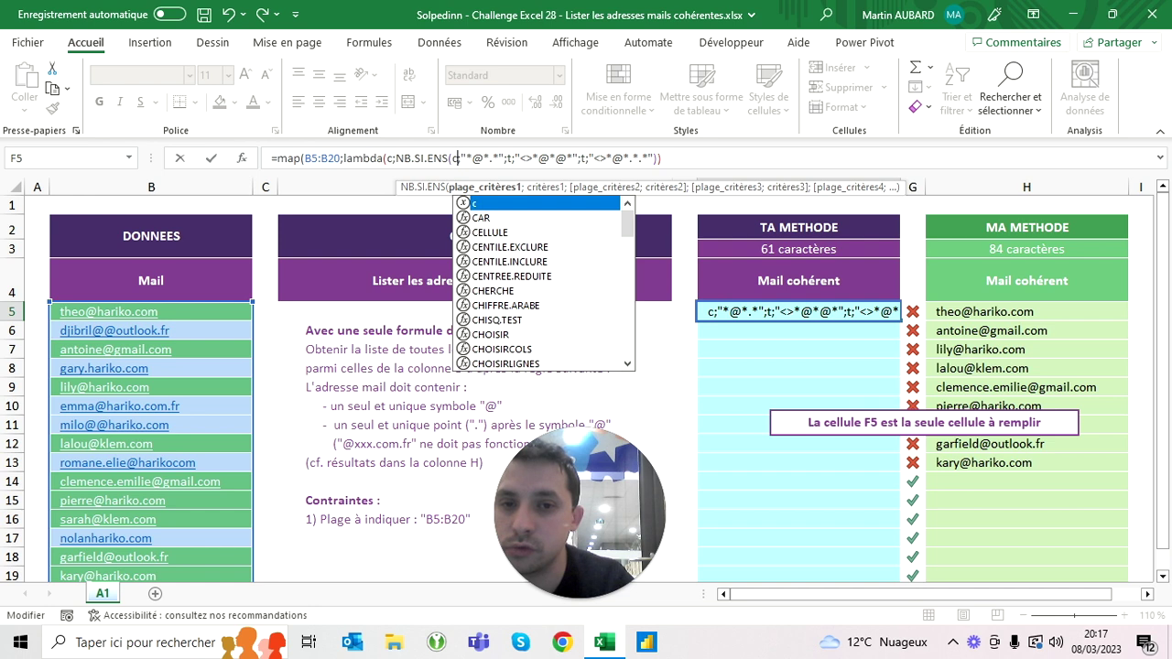
{"action": "double_click", "coordinate": [510, 158]}
{"action": "type", "text": "c"}
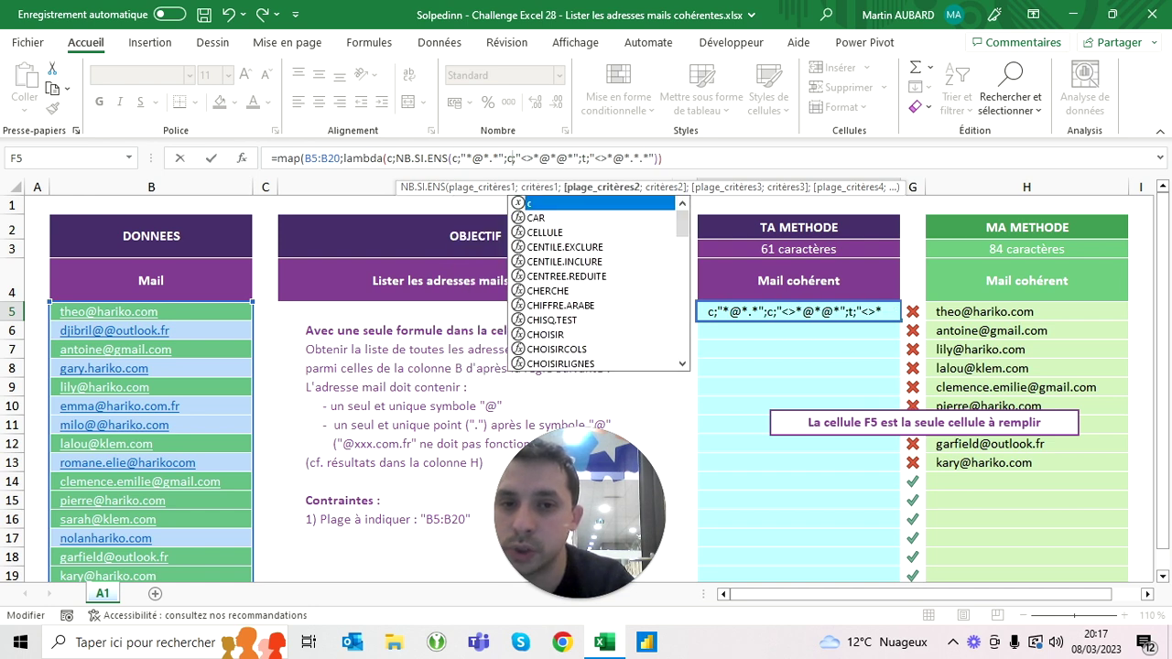
{"action": "double_click", "coordinate": [587, 159]}
{"action": "type", "text": "c"}
Close the MAP and LAMBDA parentheses, then remove the extra parenthesis Excel flagged.
{"action": "left_click", "coordinate": [705, 159]}
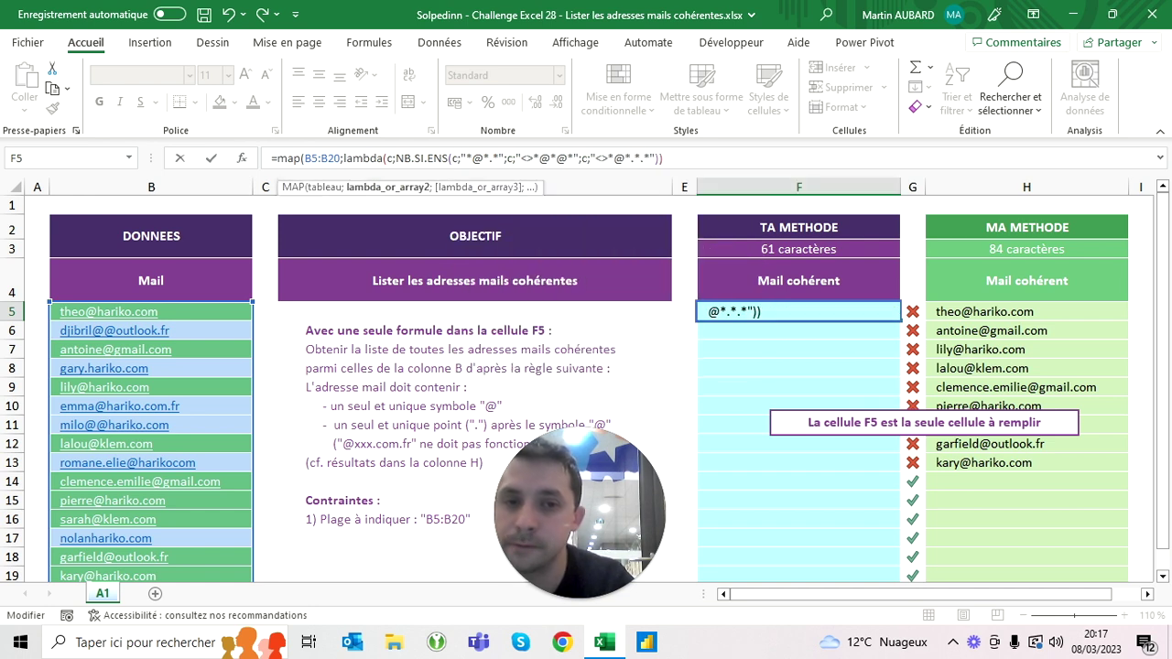
{"action": "type", "text": "))"}
{"action": "key", "text": "Return"}
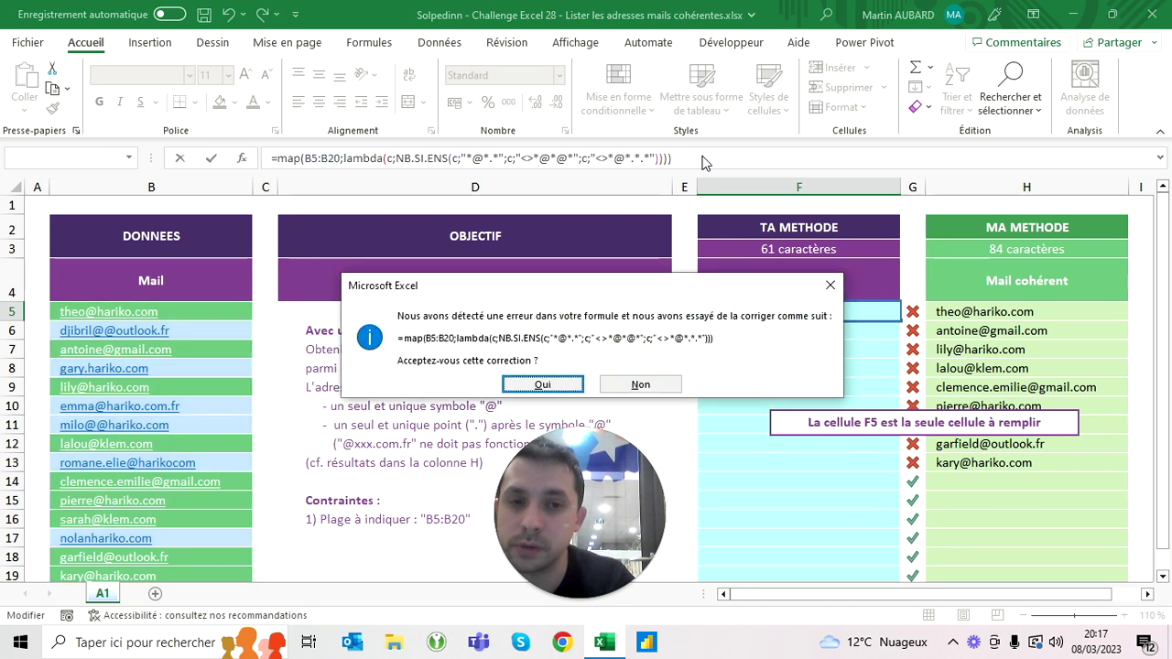
{"action": "key", "text": "Escape"}
{"action": "key", "text": "Return"}
{"action": "key", "text": "BackSpace"}
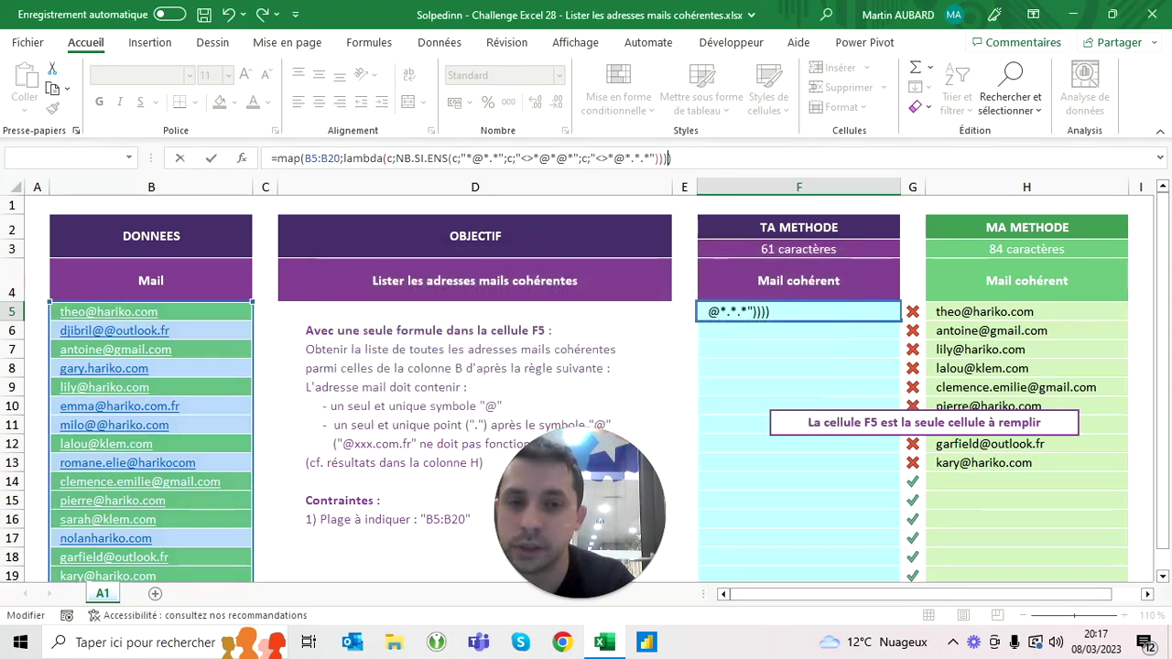
Commit the corrected MAP formula and return to cell F5.
{"action": "key", "text": "Return"}
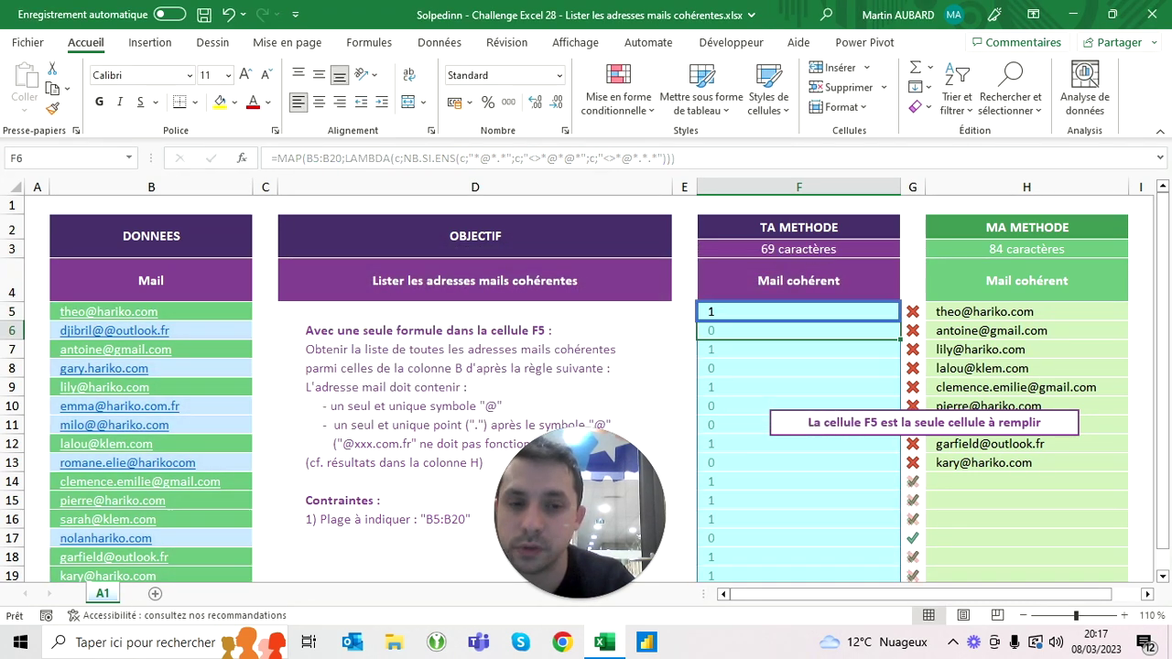
{"action": "key", "text": "Up"}
{"action": "key", "text": "Up"}
{"action": "key", "text": "Down"}
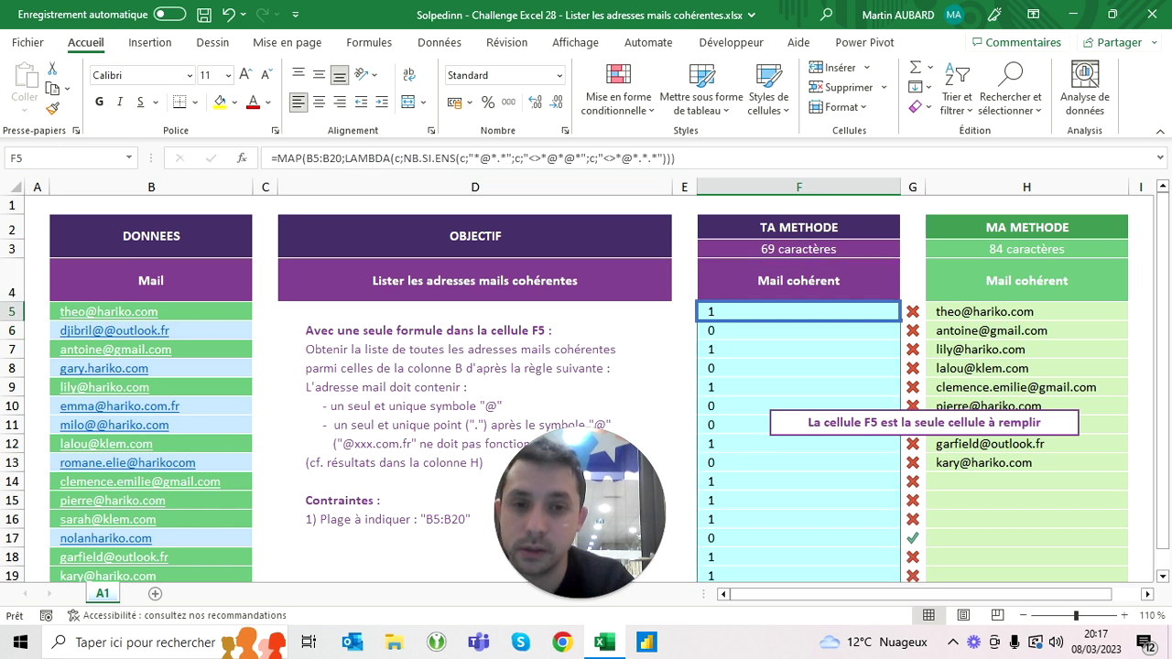
{"action": "key", "text": "Up"}
{"action": "key", "text": "Down"}
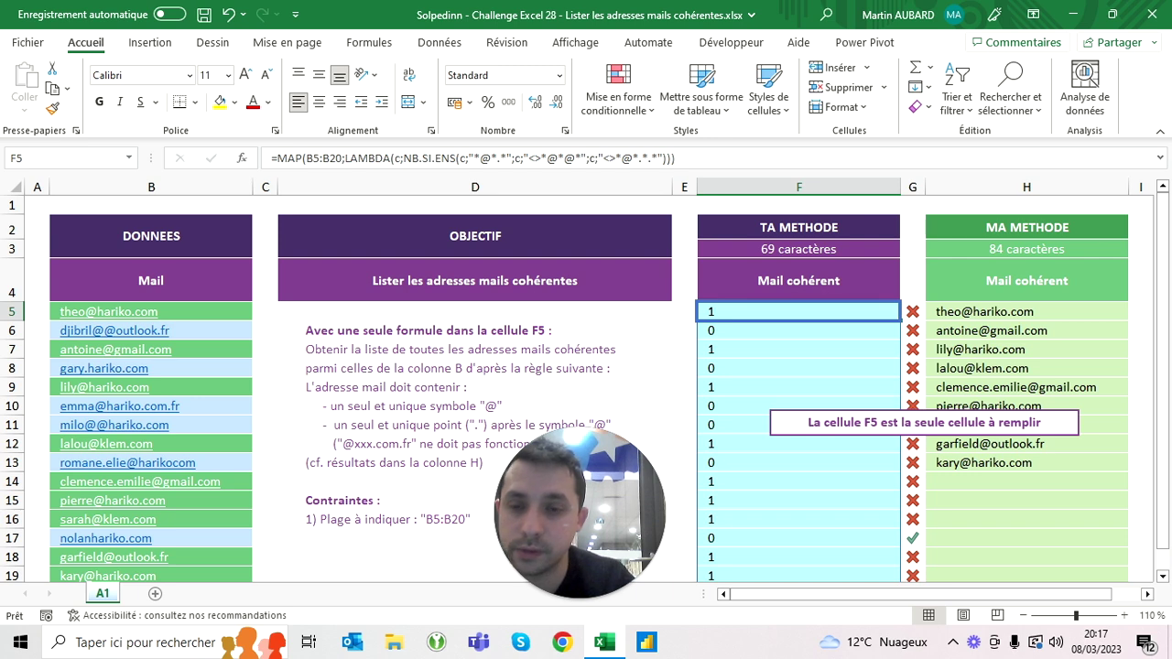
Insert FILTRE( right after the equals sign in F5's formula.
{"action": "key", "text": "F2"}
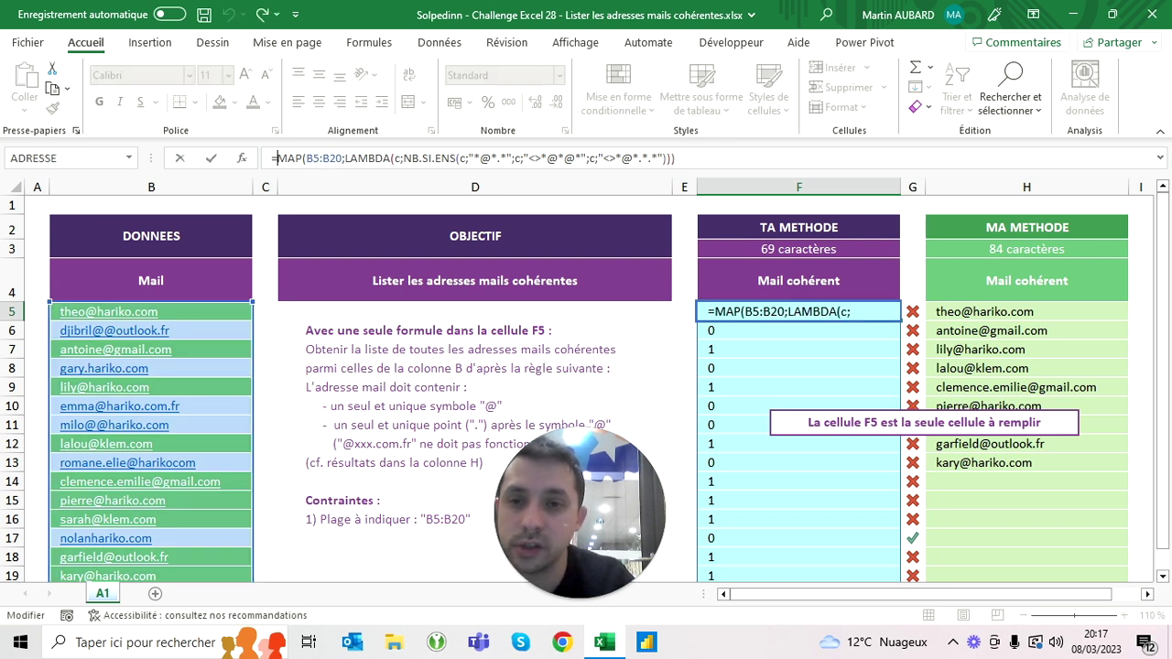
{"action": "left_click", "coordinate": [276, 158]}
{"action": "type", "text": "filtre"}
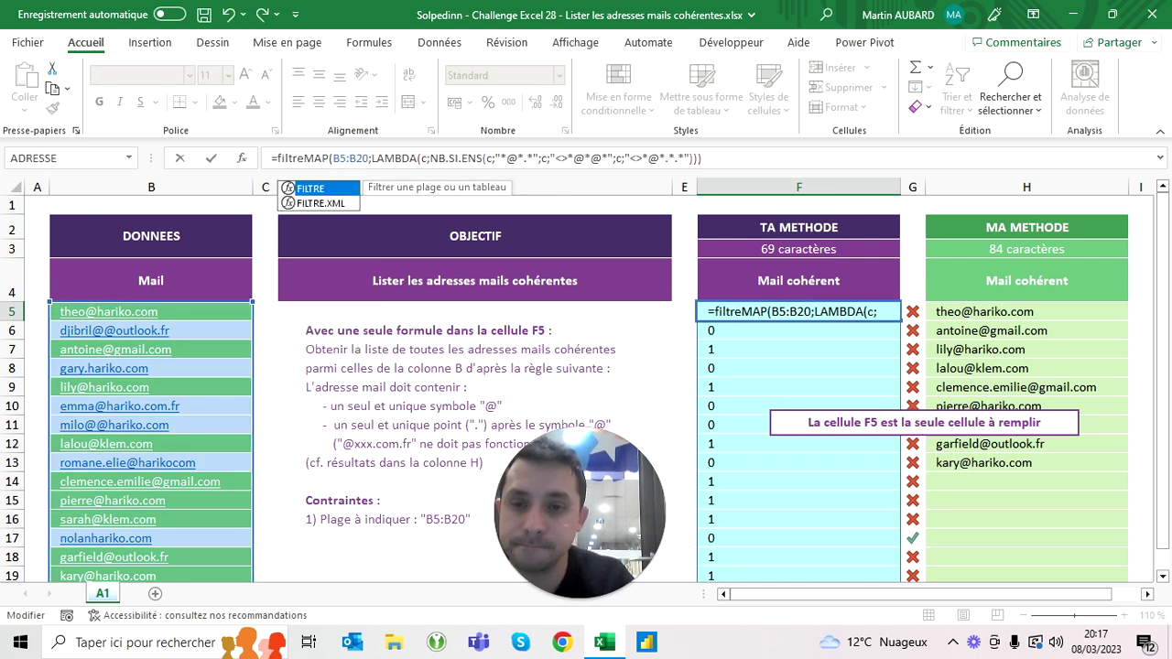
{"action": "key", "text": "BackSpace"}
{"action": "key", "text": "BackSpace"}
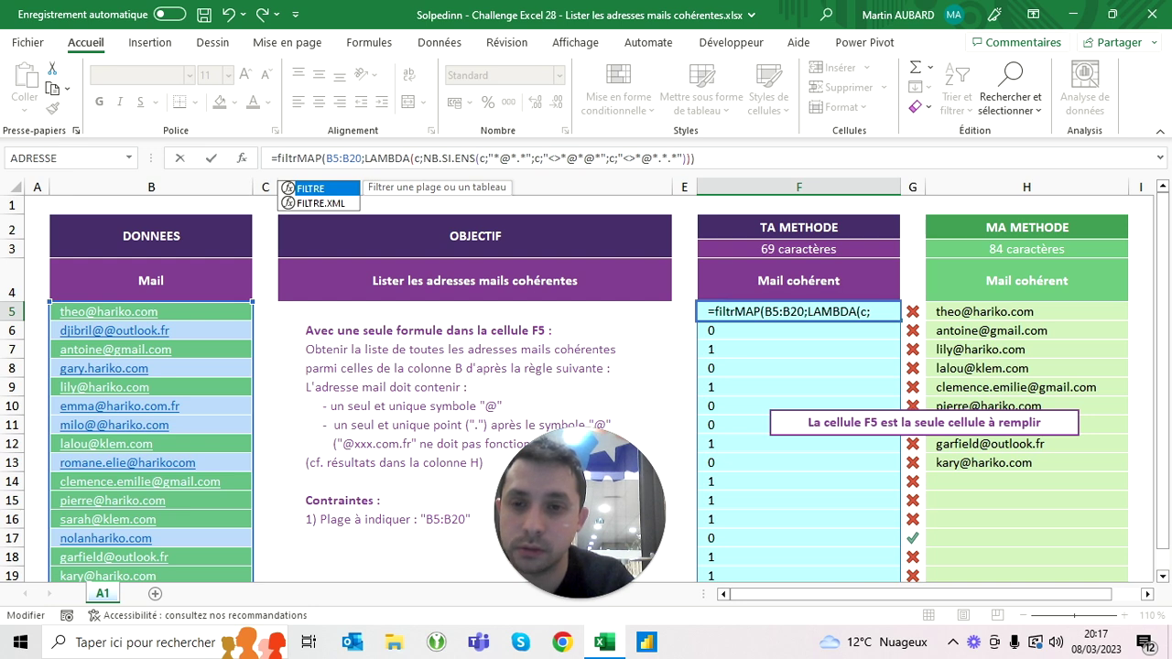
{"action": "key", "text": "BackSpace"}
{"action": "key", "text": "BackSpace"}
{"action": "key", "text": "BackSpace"}
{"action": "key", "text": "BackSpace"}
{"action": "type", "text": "l"}
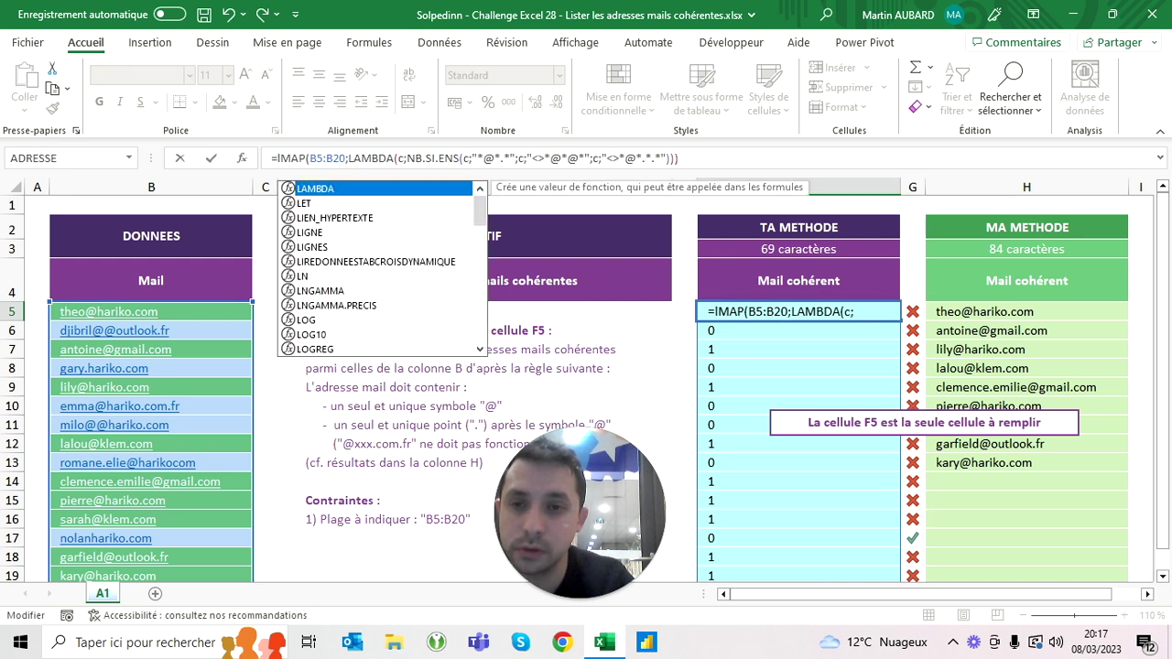
{"action": "key", "text": "BackSpace"}
{"action": "type", "text": "f"}
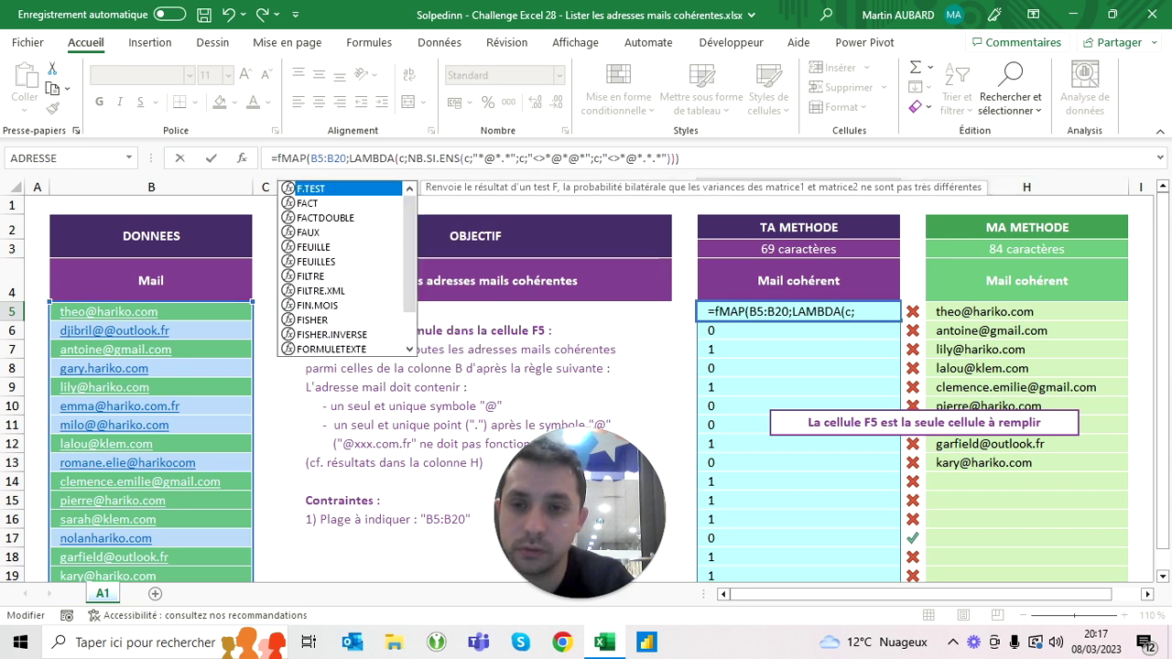
{"action": "type", "text": "iltre"}
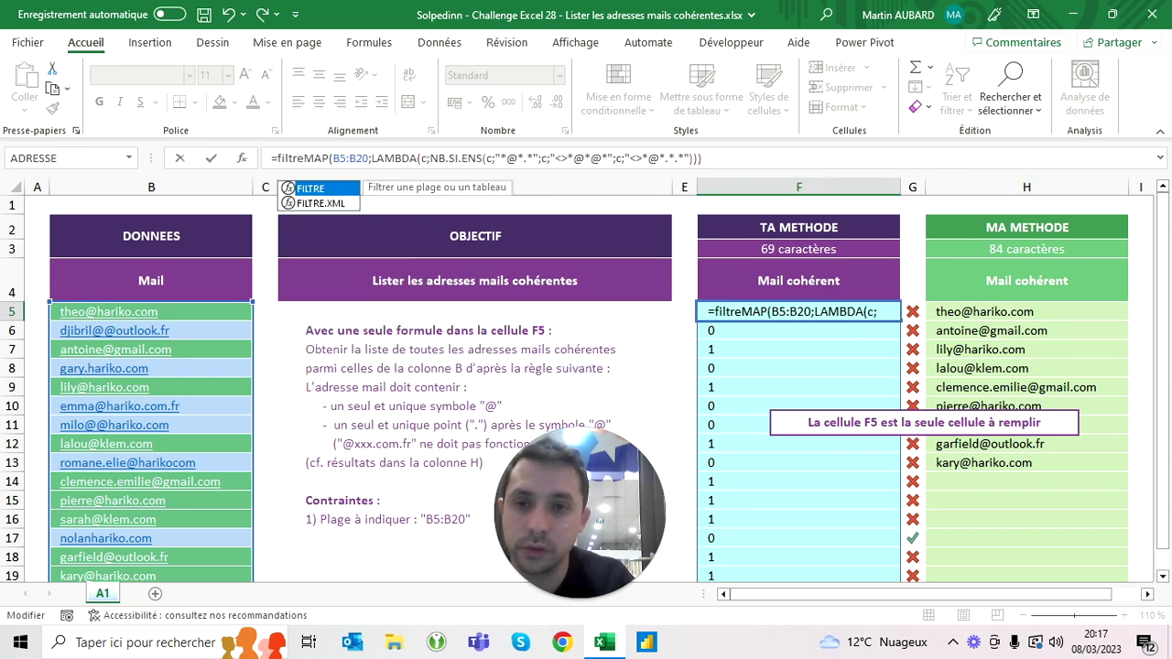
{"action": "type", "text": "("}
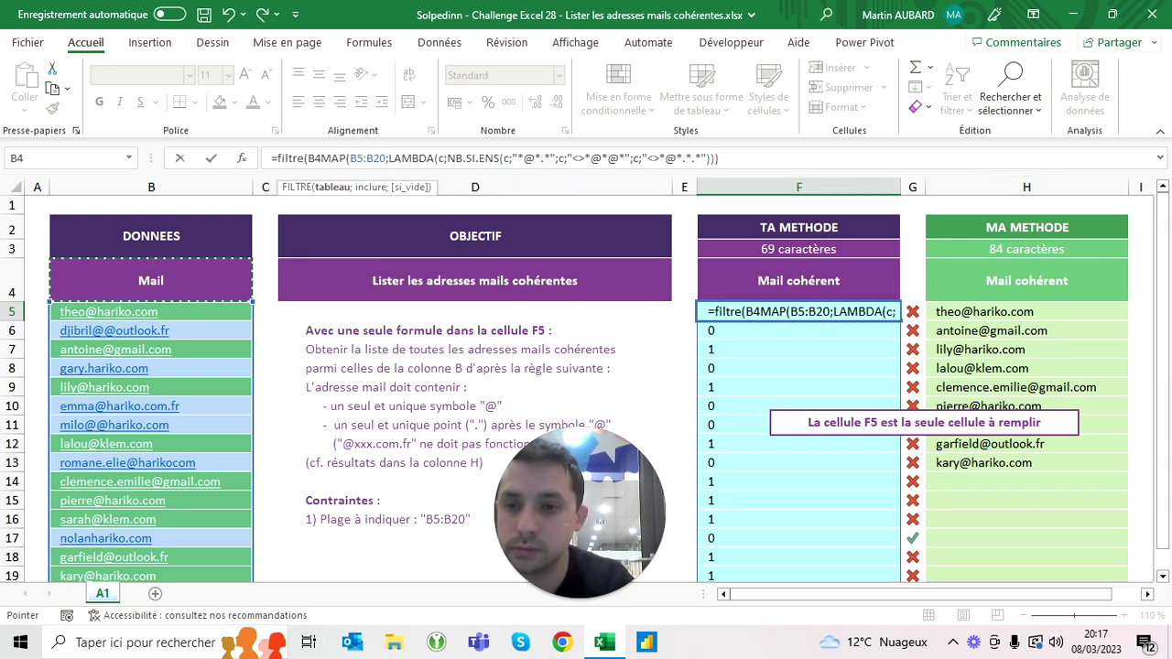
Give FILTRE the range B5:B20, close its parenthesis and commit so F5 spills the valid emails.
{"action": "left_click", "coordinate": [108, 311]}
{"action": "key", "text": "ctrl+shift+Down"}
{"action": "type", "text": ";"}
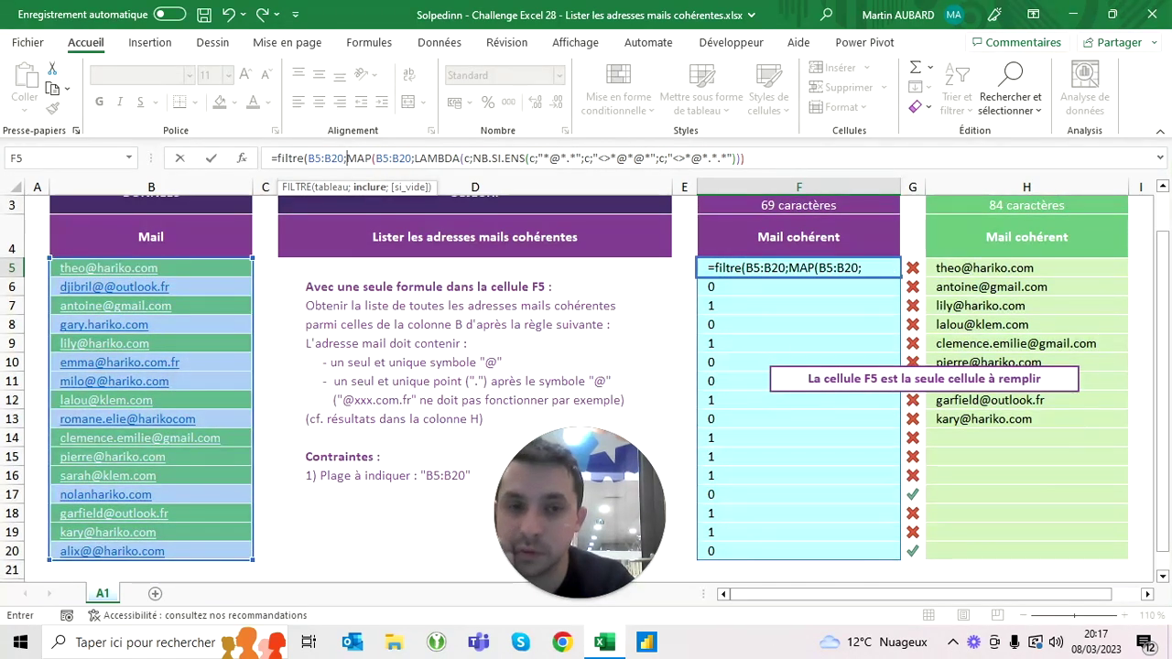
{"action": "key", "text": "F2"}
{"action": "key", "text": "End"}
{"action": "type", "text": ")"}
{"action": "key", "text": "Return"}
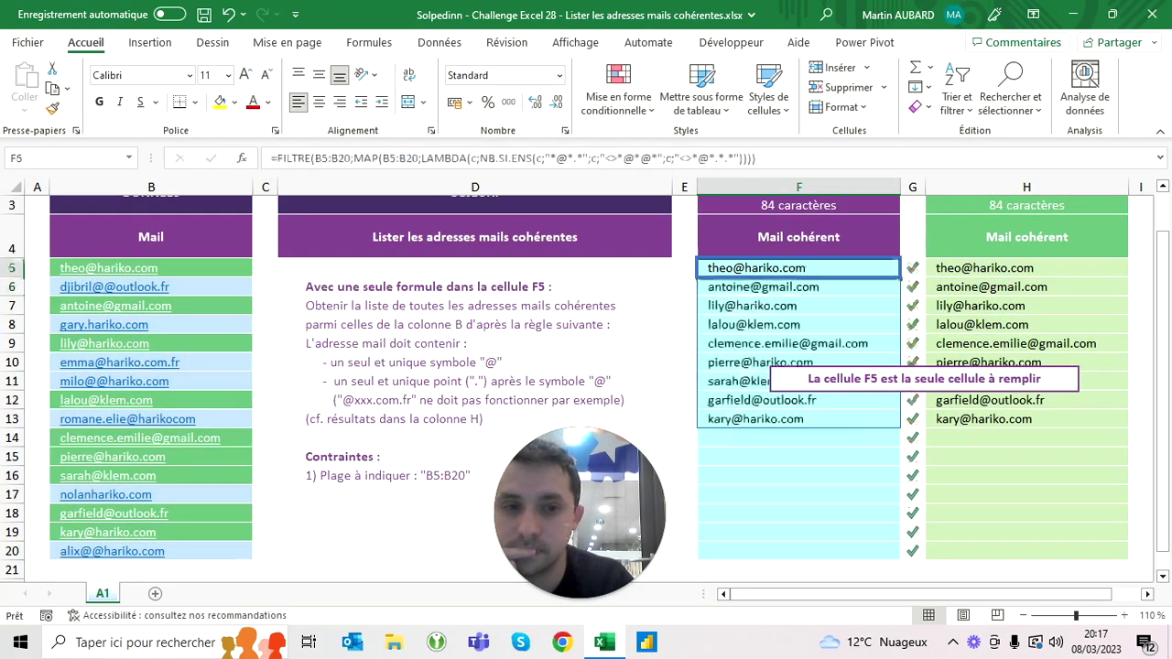
{"action": "key", "text": "Up"}
{"action": "key", "text": "Up"}
{"action": "key", "text": "Up"}
{"action": "key", "text": "Down"}
Wrap F5's formula in LET, defining t as B5:B20.
{"action": "left_click", "coordinate": [799, 311]}
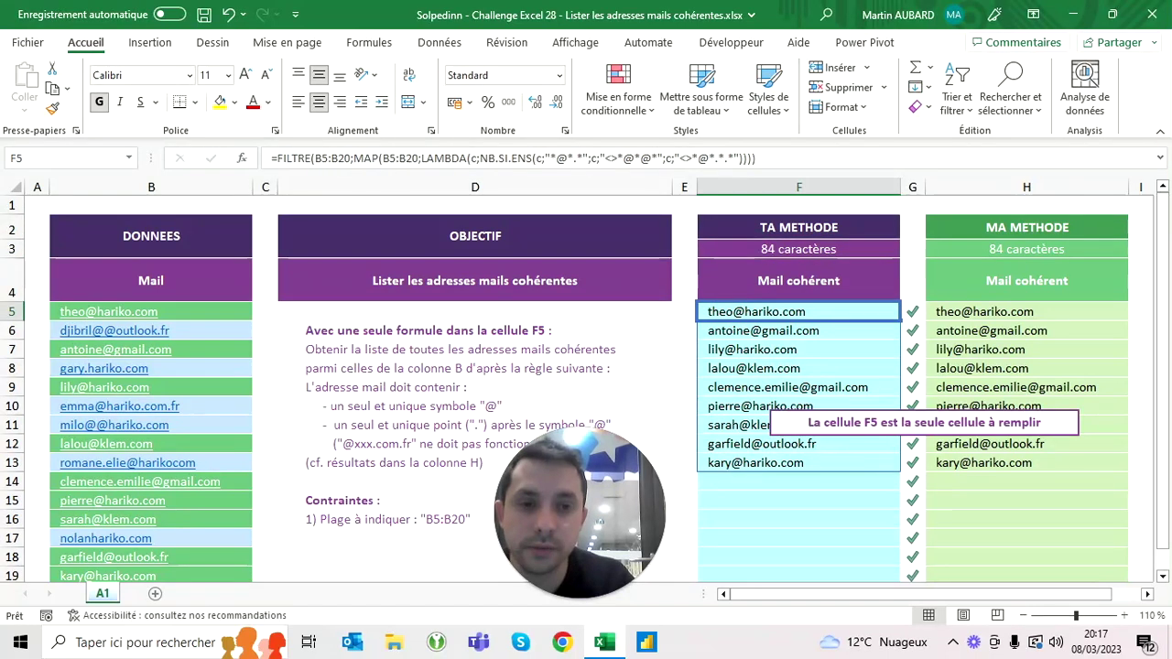
{"action": "left_click", "coordinate": [799, 249]}
{"action": "key", "text": "Down"}
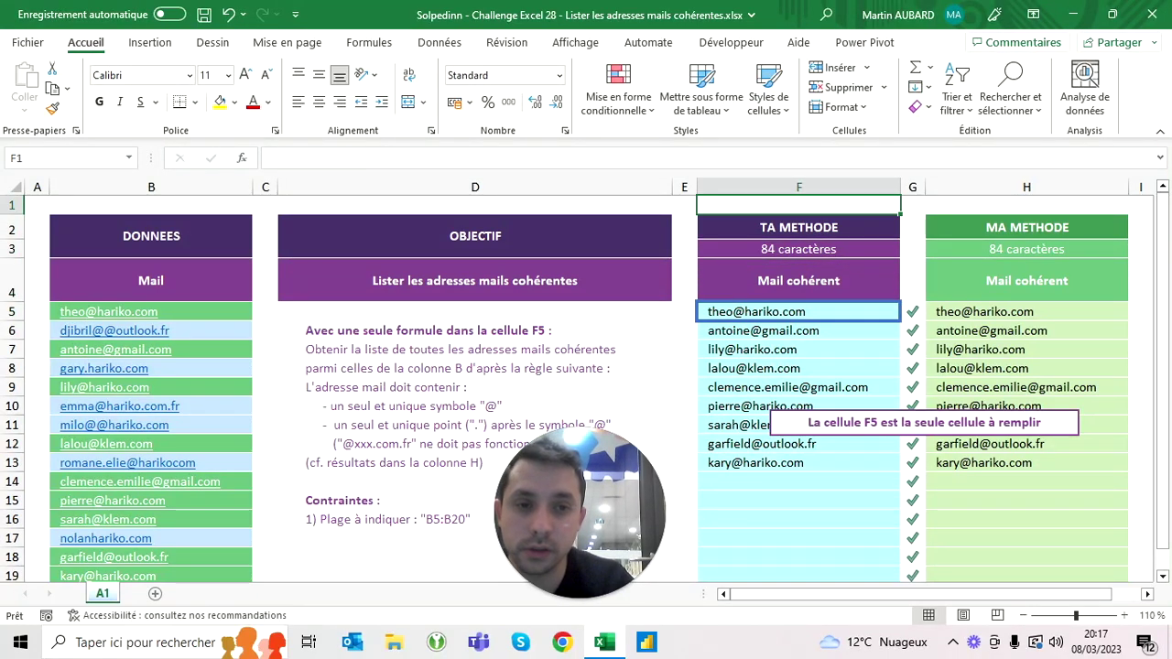
{"action": "key", "text": "Down"}
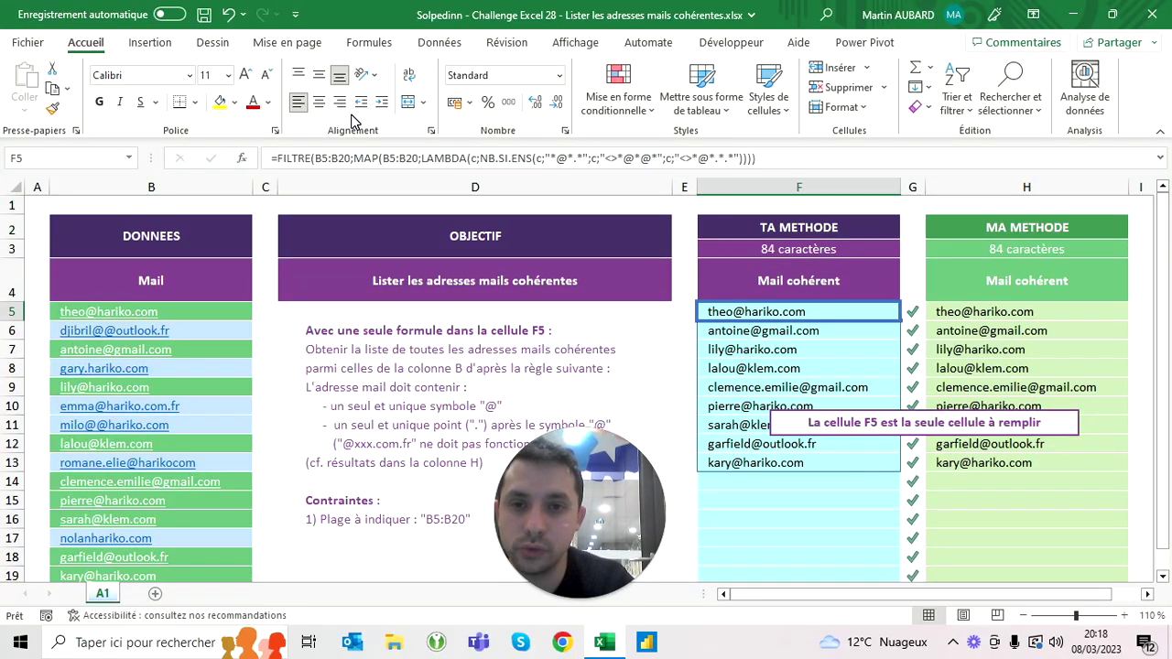
{"action": "left_click", "coordinate": [276, 157]}
{"action": "type", "text": "let"}
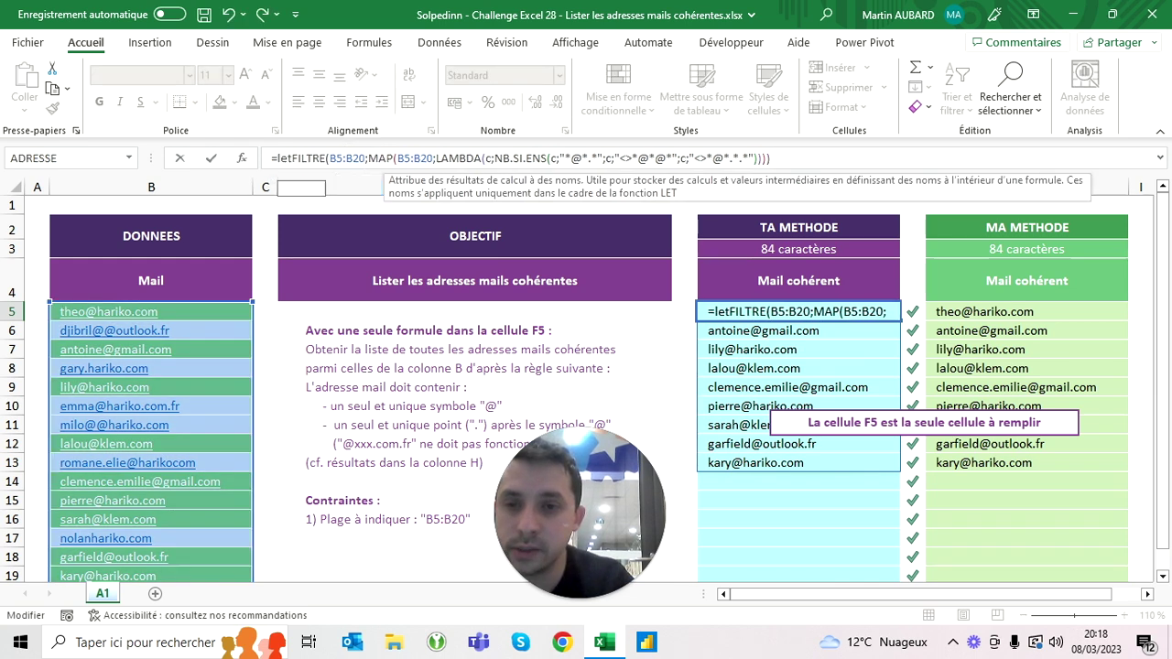
{"action": "type", "text": "("}
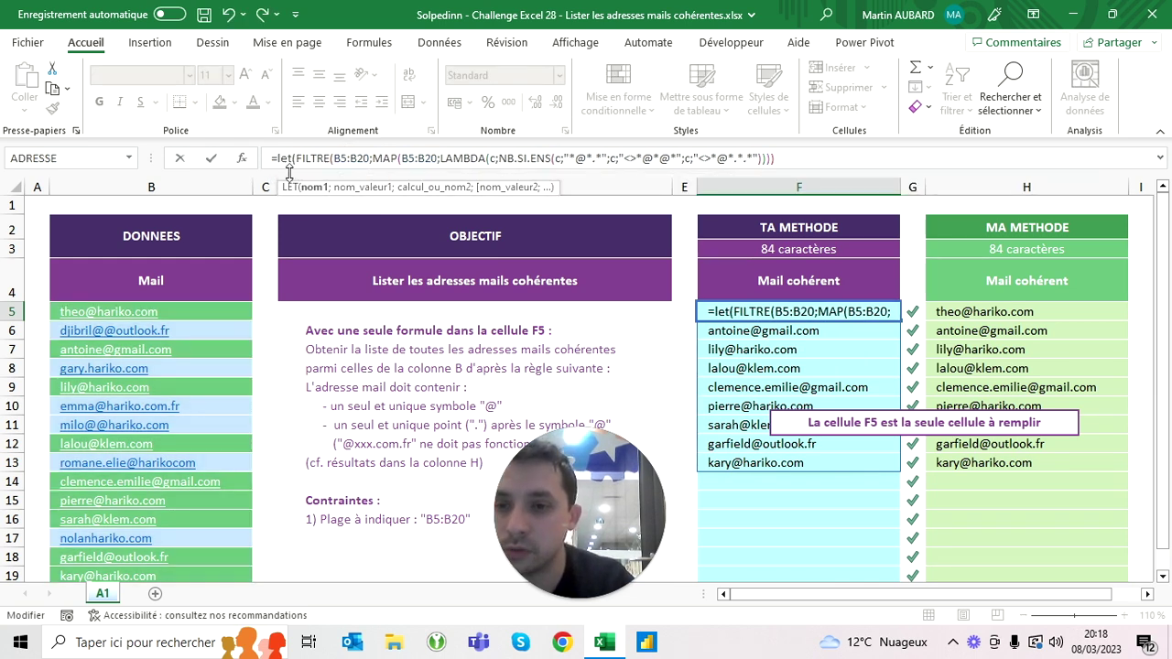
{"action": "left_click", "coordinate": [151, 312]}
{"action": "key", "text": "BackSpace"}
{"action": "key", "text": "BackSpace"}
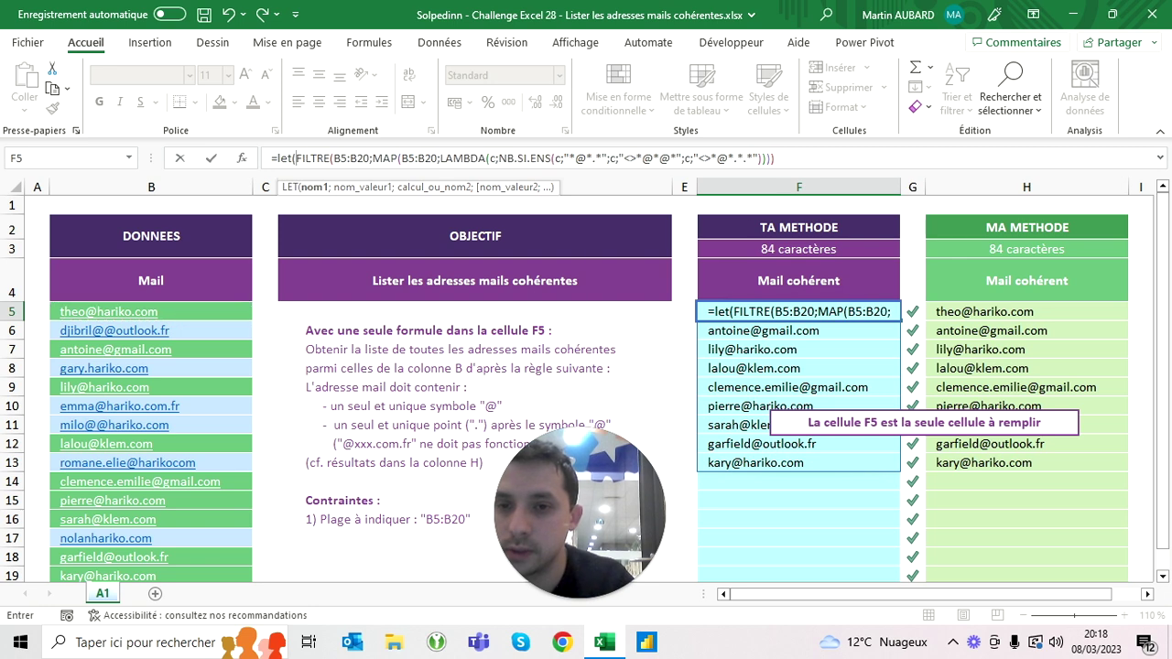
{"action": "type", "text": "t;"}
{"action": "left_click_drag", "start_coordinate": [151, 311], "coordinate": [151, 552]}
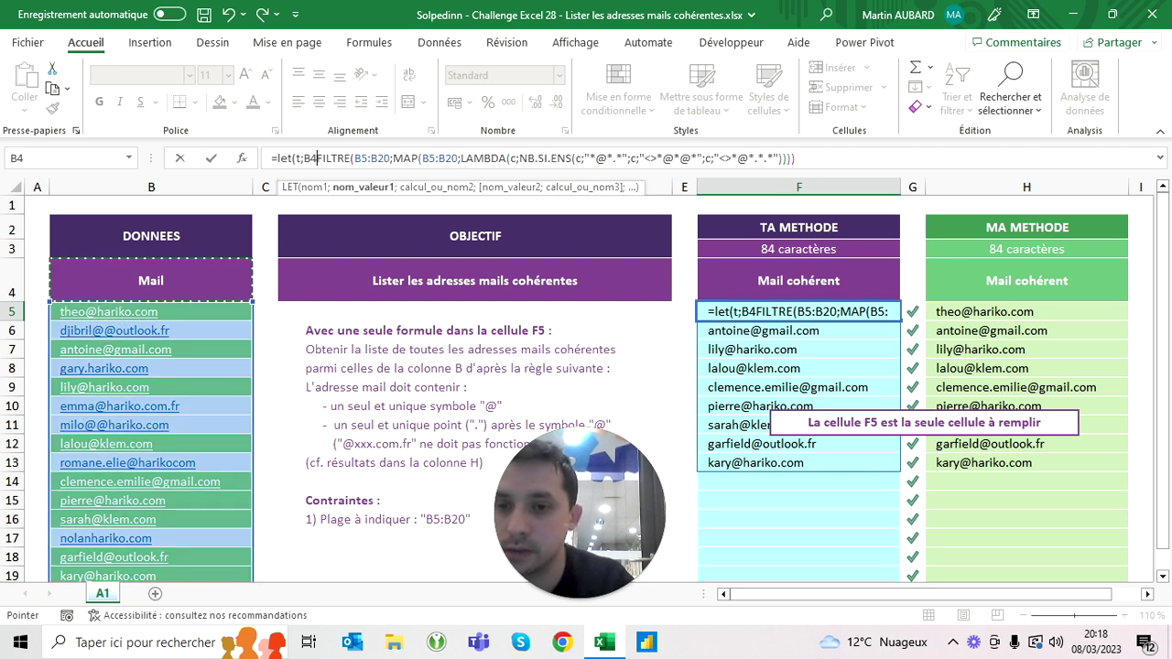
{"action": "type", "text": ";"}
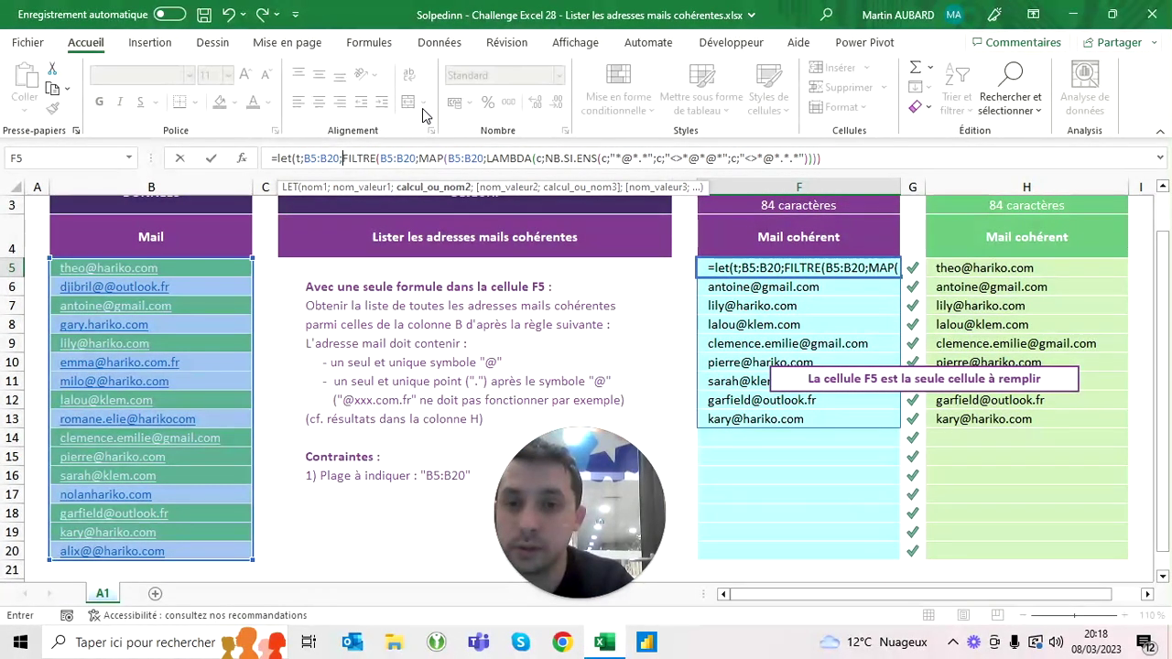
{"action": "type", "text": ")"}
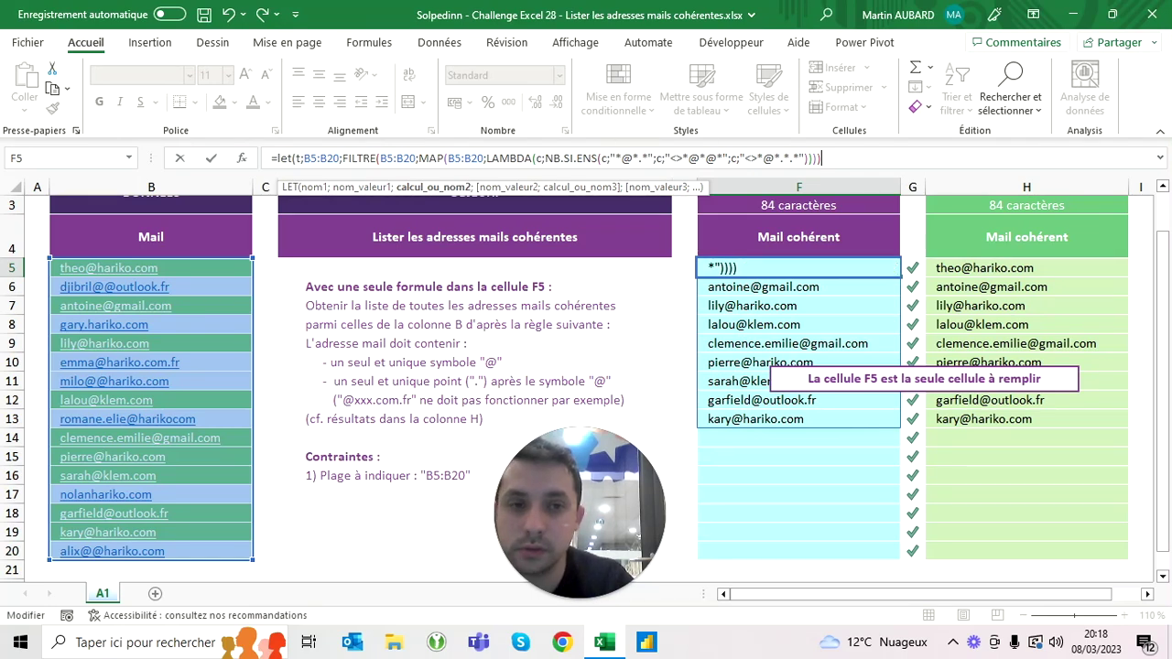
Replace the B5:B20 arguments of FILTRE and MAP with t and commit the 88-character formula.
{"action": "left_click", "coordinate": [416, 158]}
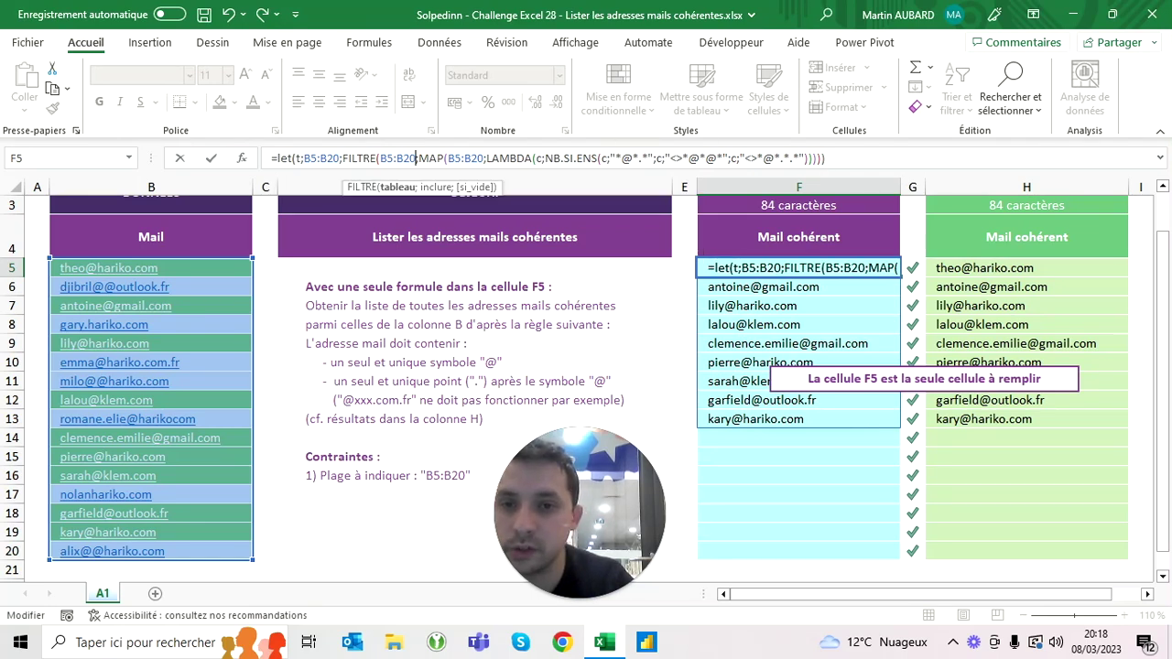
{"action": "key", "text": "BackSpace"}
{"action": "key", "text": "BackSpace"}
{"action": "key", "text": "BackSpace"}
{"action": "key", "text": "BackSpace"}
{"action": "type", "text": "t"}
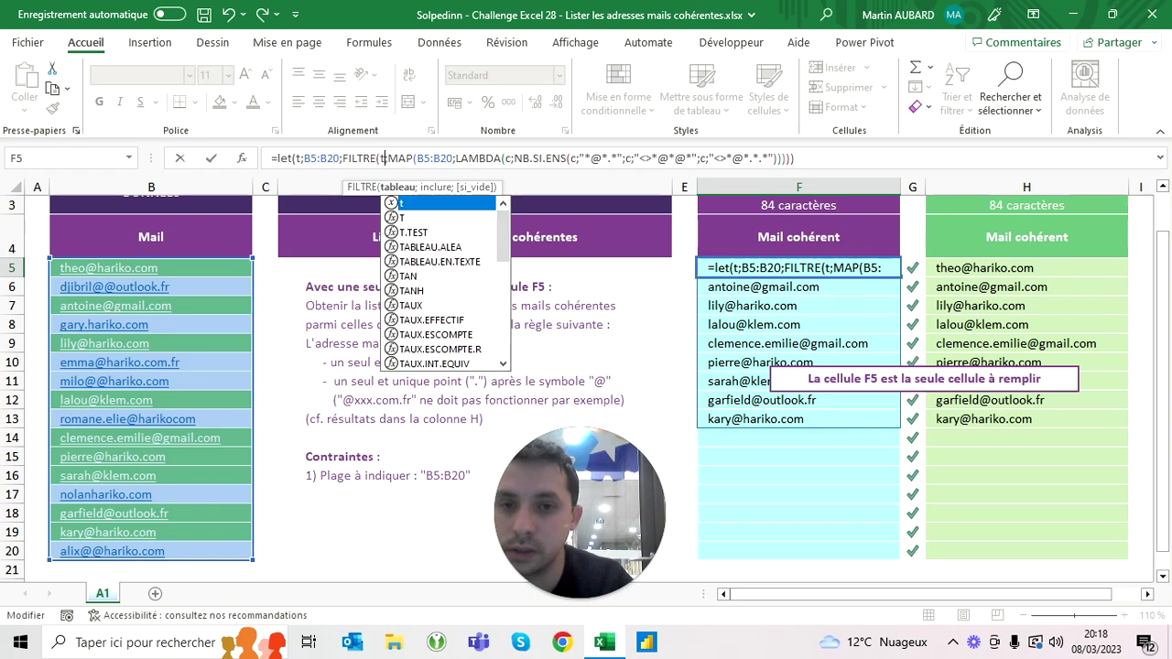
{"action": "left_click", "coordinate": [455, 157]}
{"action": "key", "text": "BackSpace"}
{"action": "key", "text": "BackSpace"}
{"action": "key", "text": "BackSpace"}
{"action": "key", "text": "BackSpace"}
{"action": "type", "text": "t"}
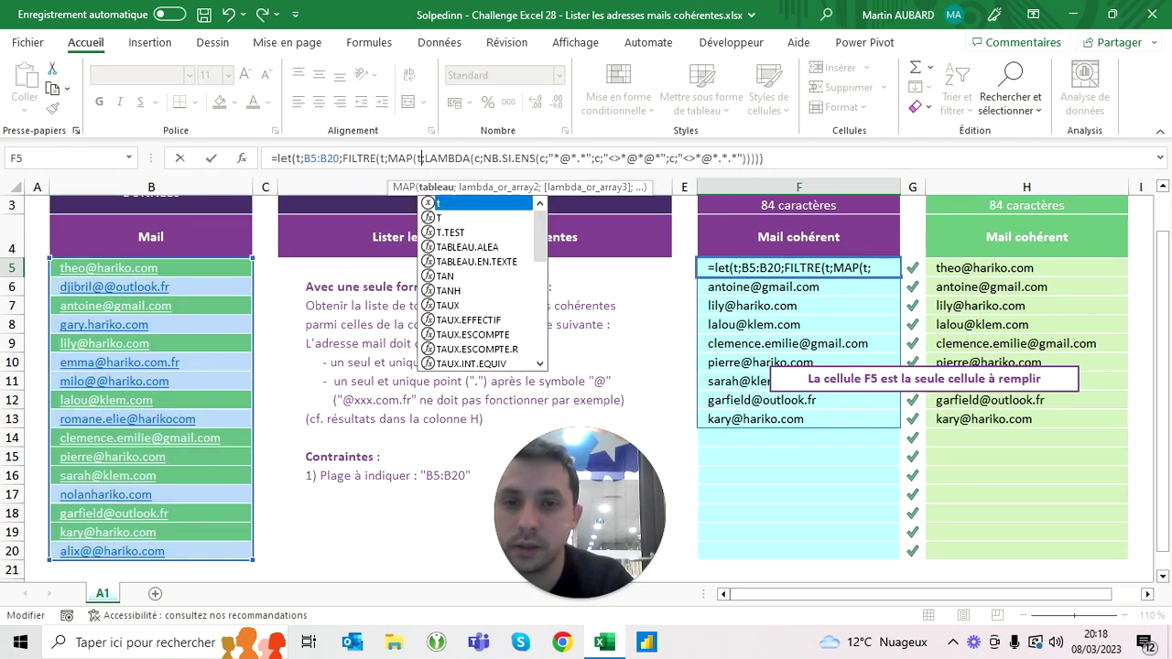
{"action": "key", "text": "Return"}
{"action": "key", "text": "Up"}
{"action": "key", "text": "Up"}
{"action": "key", "text": "Up"}
{"action": "left_click", "coordinate": [756, 267]}
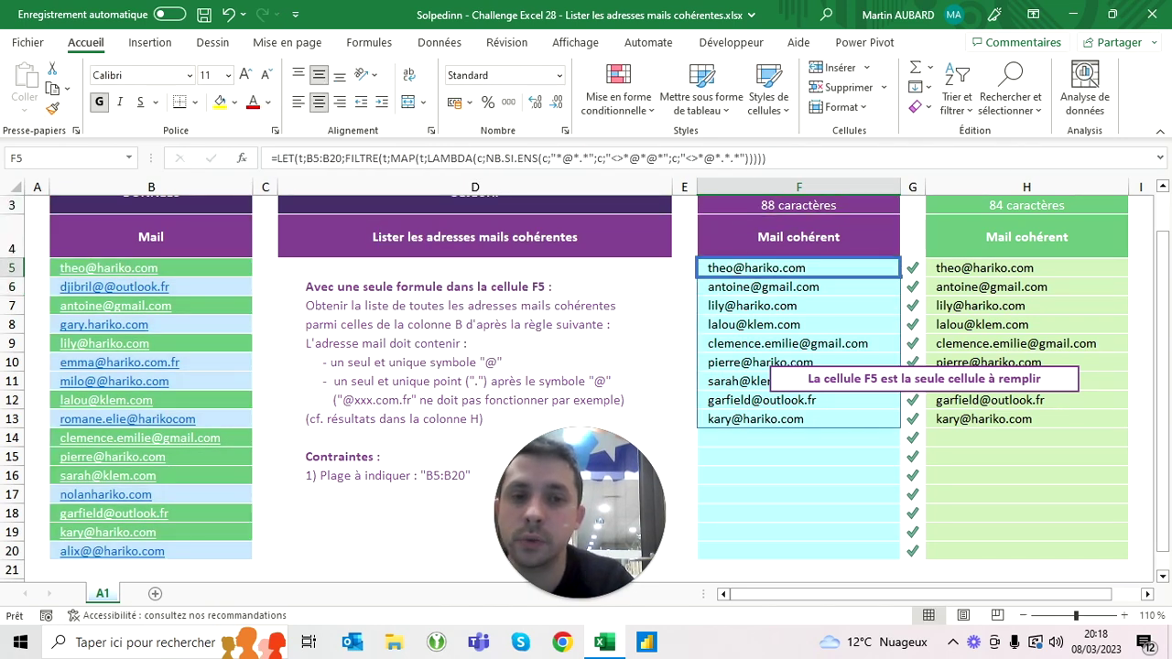
{"action": "scroll", "coordinate": [565, 389], "scroll_direction": "up", "scroll_amount": 1}
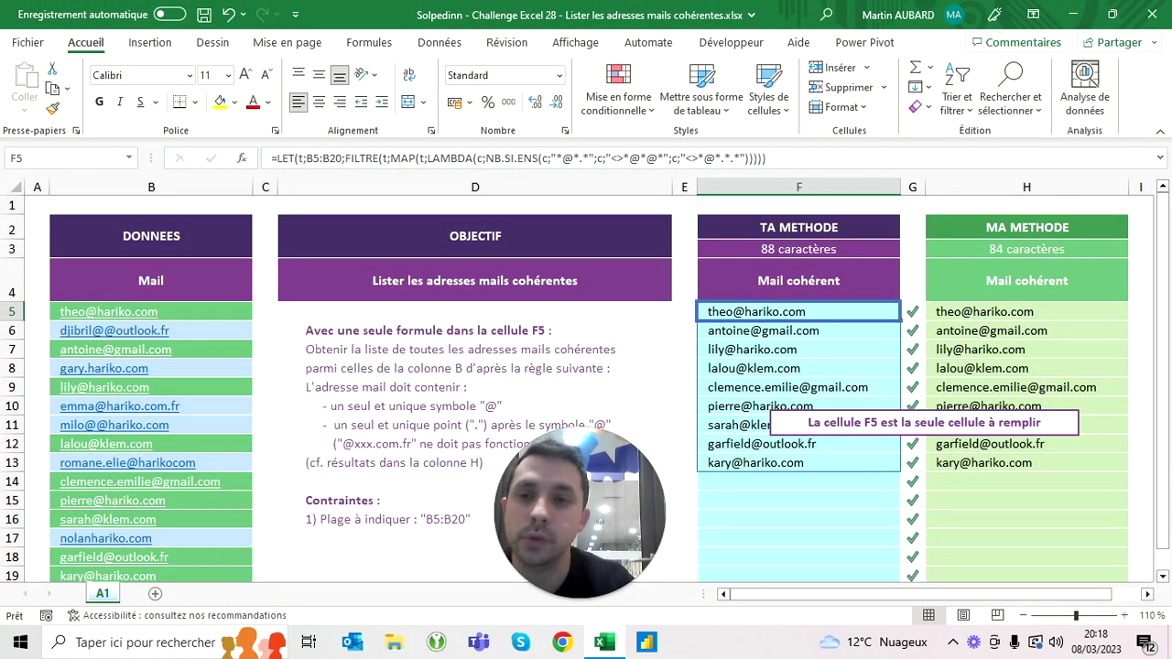
Use Undo and Redo to restore the 84-character FILTRE(B5:B20;MAP(...)) formula, leaving it unchanged.
{"action": "left_click", "coordinate": [230, 14]}
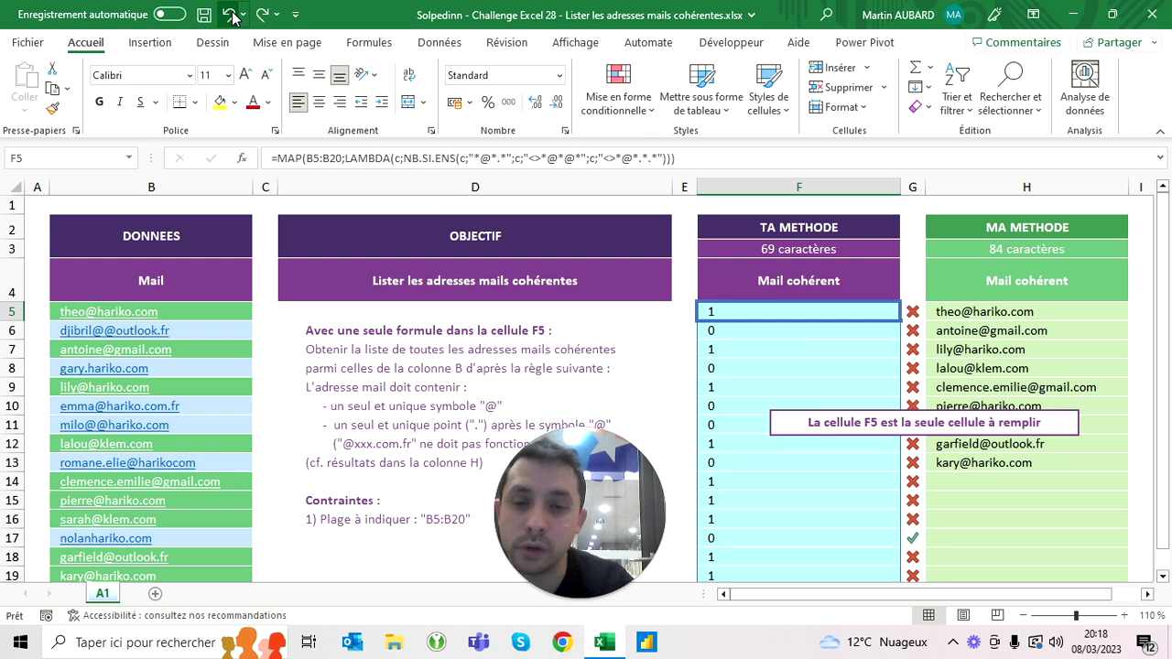
{"action": "left_click", "coordinate": [261, 14]}
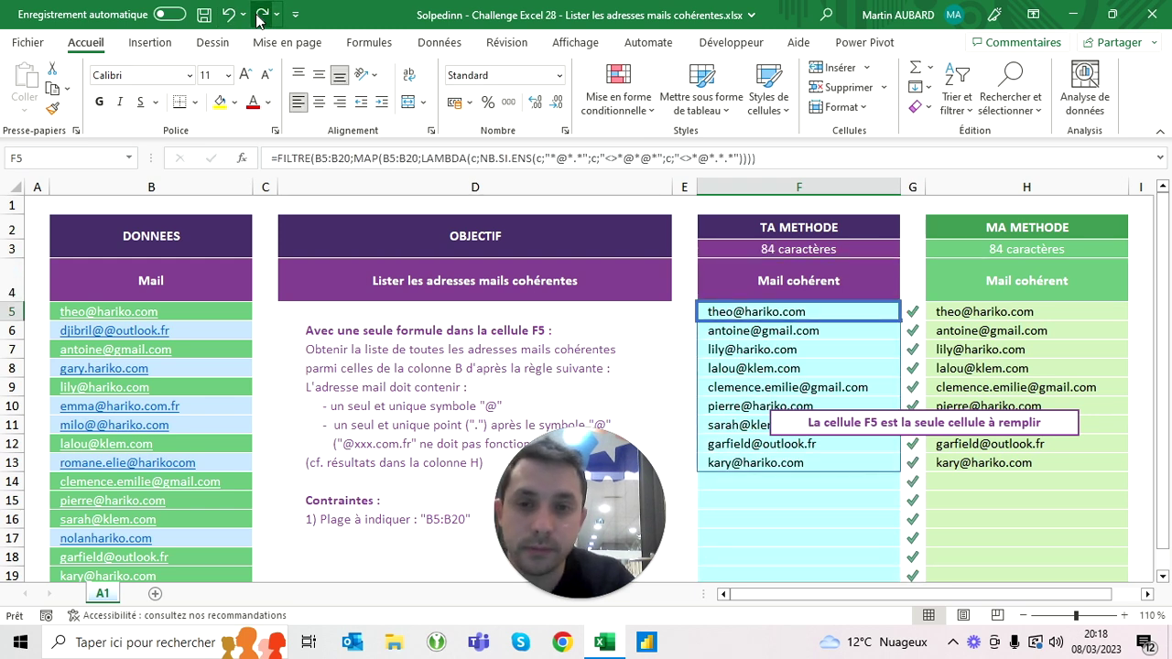
{"action": "left_click", "coordinate": [511, 158]}
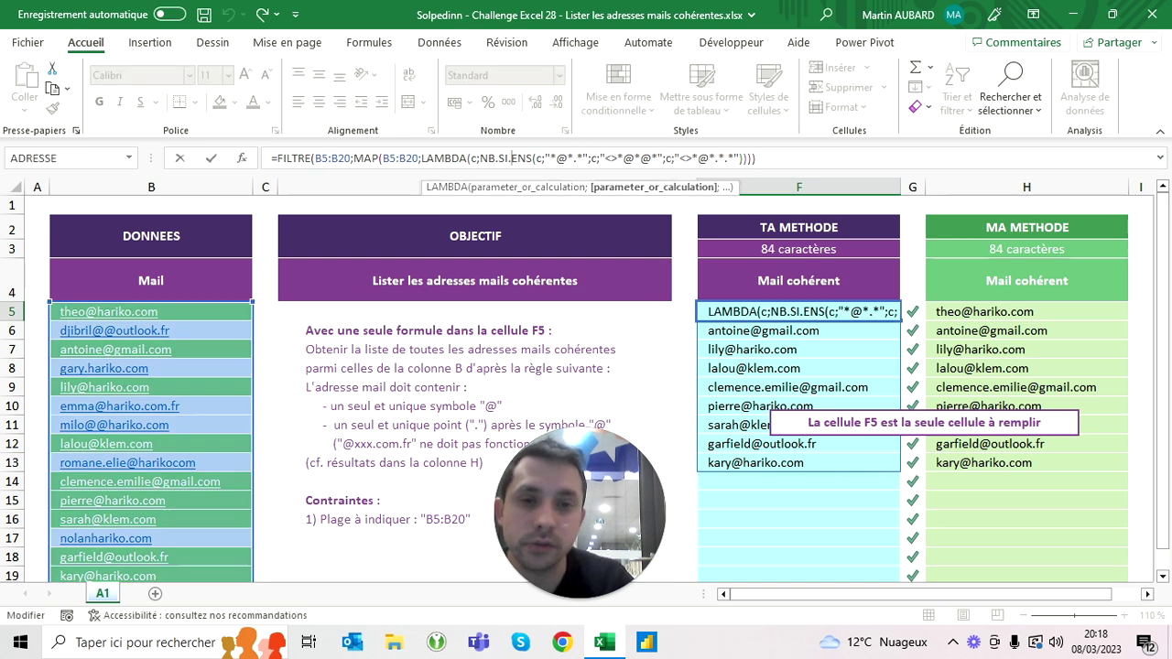
{"action": "key", "text": "Escape"}
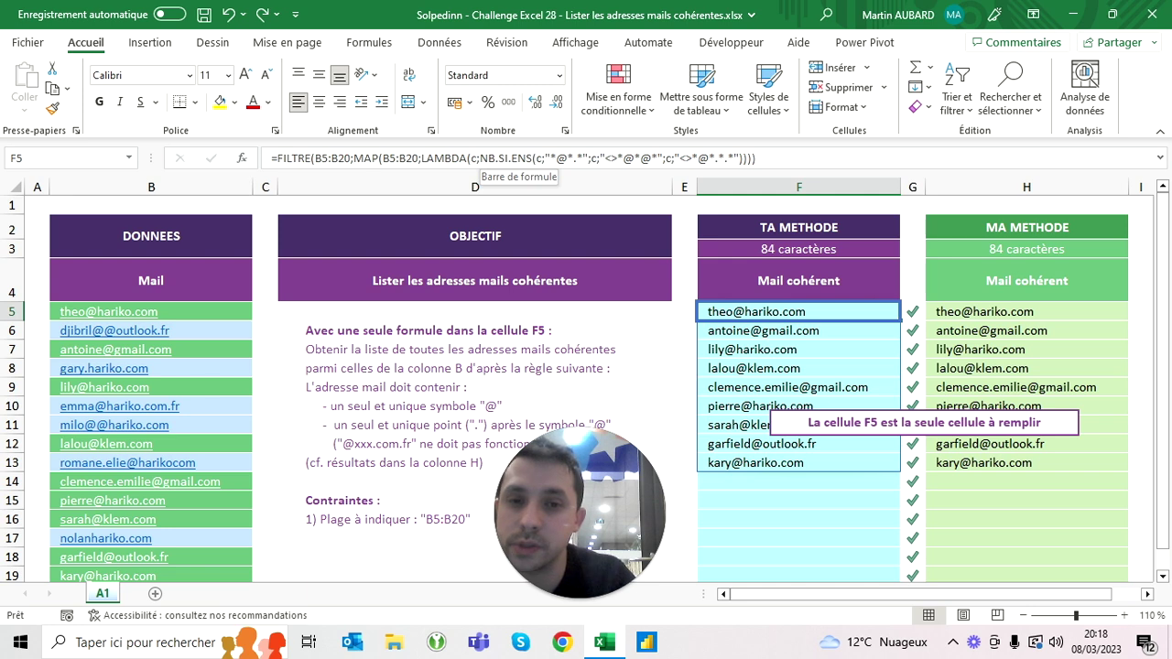
{"action": "left_click", "coordinate": [556, 158]}
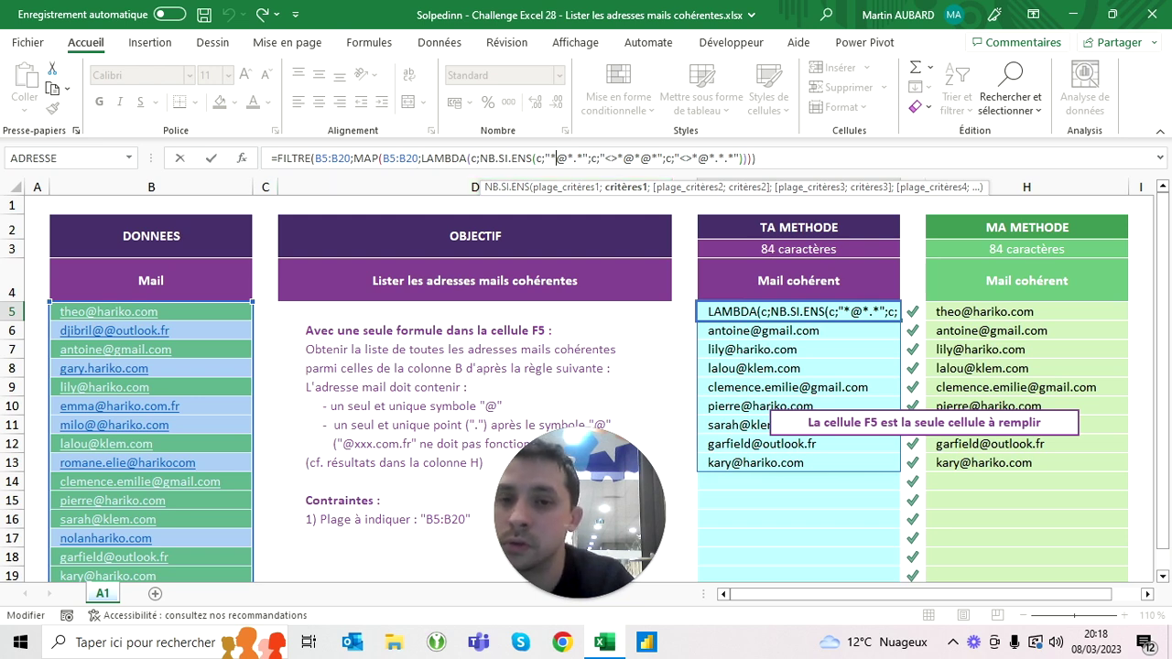
{"action": "key", "text": "Escape"}
{"action": "left_click", "coordinate": [417, 159]}
{"action": "key", "text": "Escape"}
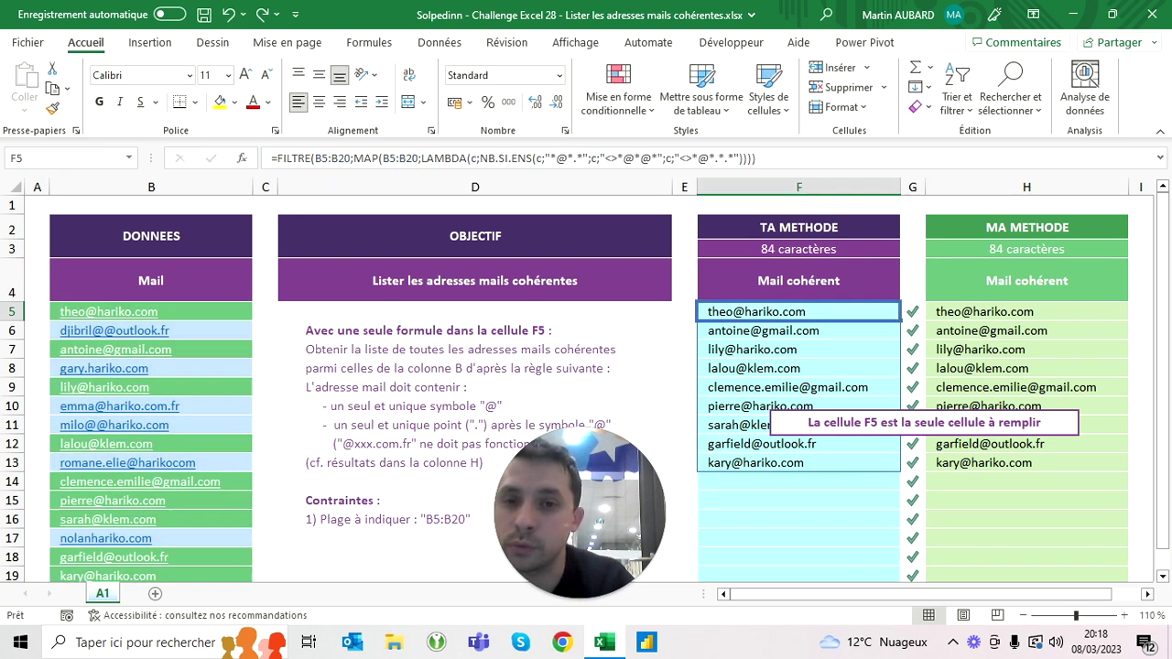